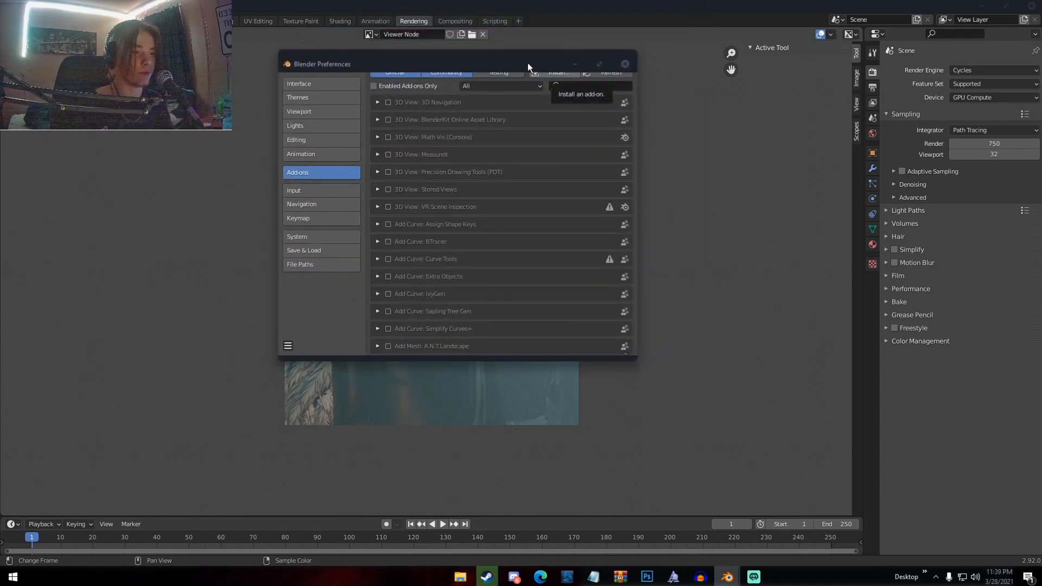
Search the add-ons for "face", examine the KeenTools FaceBuilder licence information, and close the preferences.
click(566, 89)
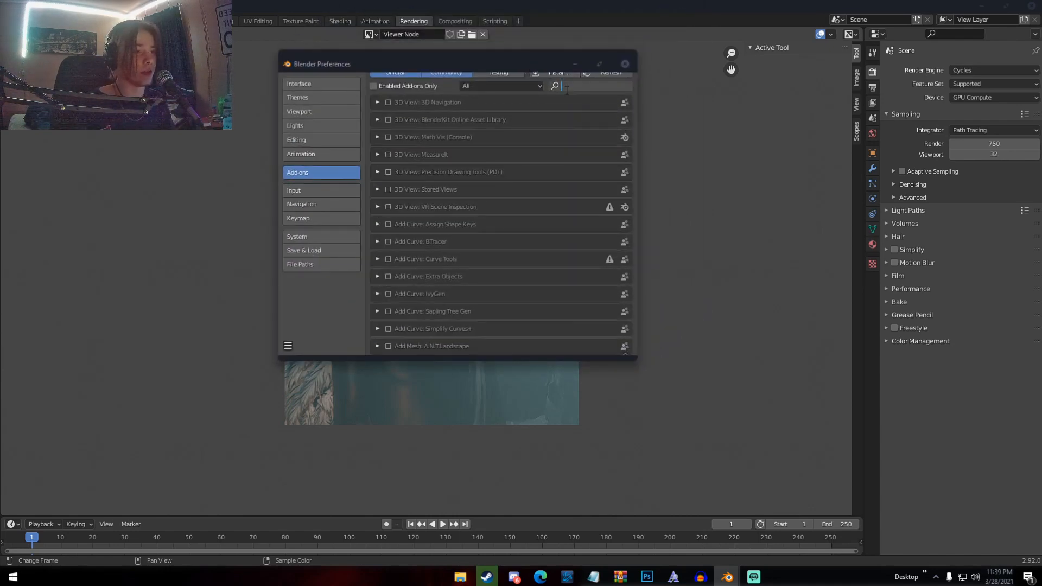
text(face)
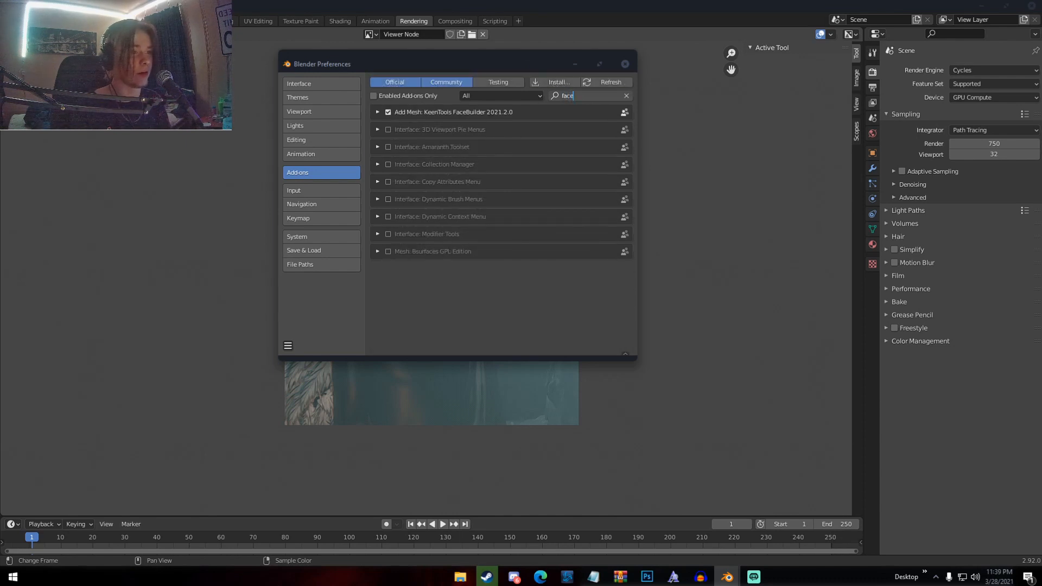
key(Return)
click(378, 112)
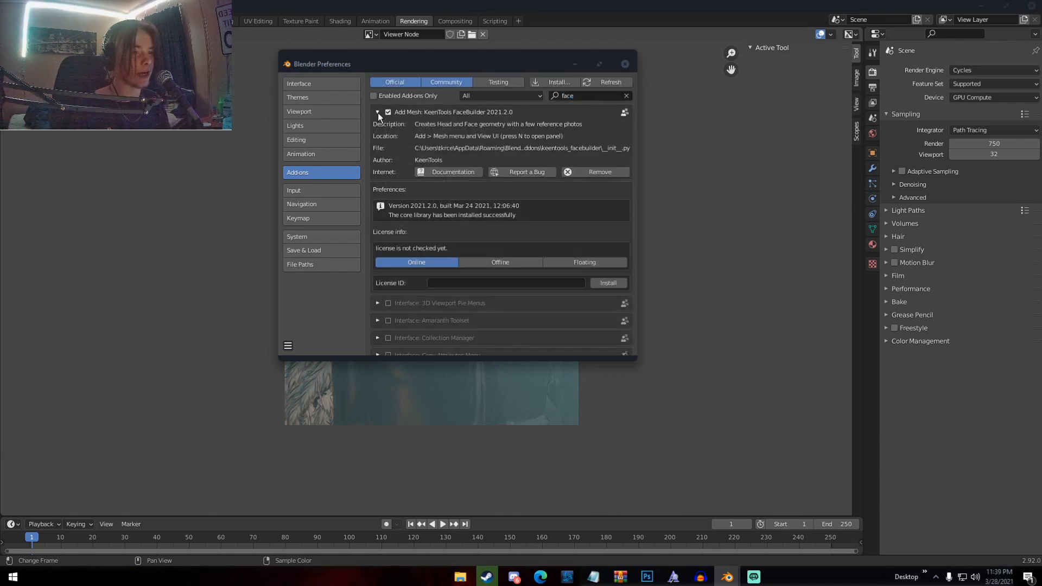
scroll(438, 241, down, 2)
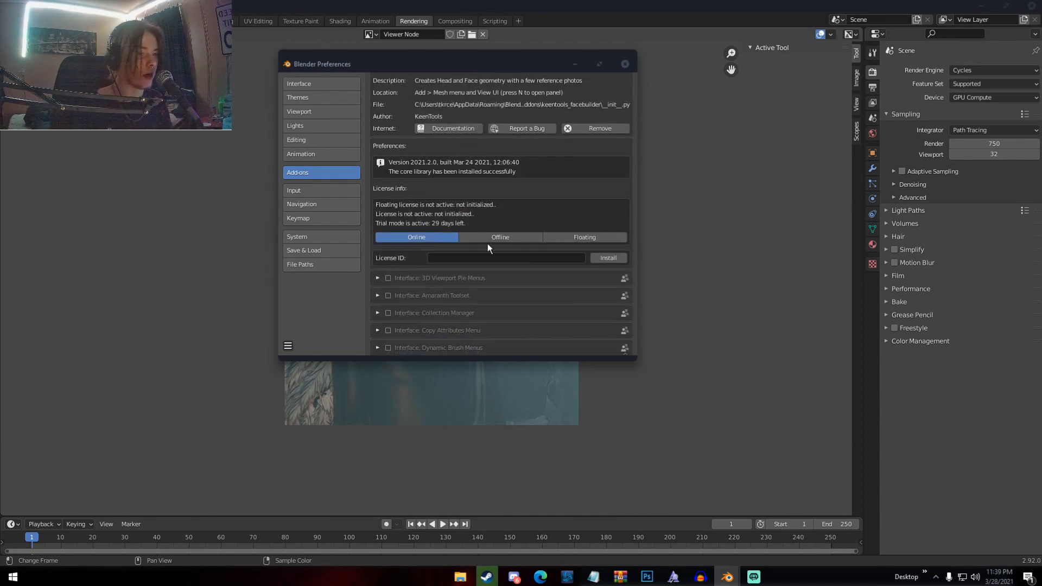
scroll(477, 244, up, 2)
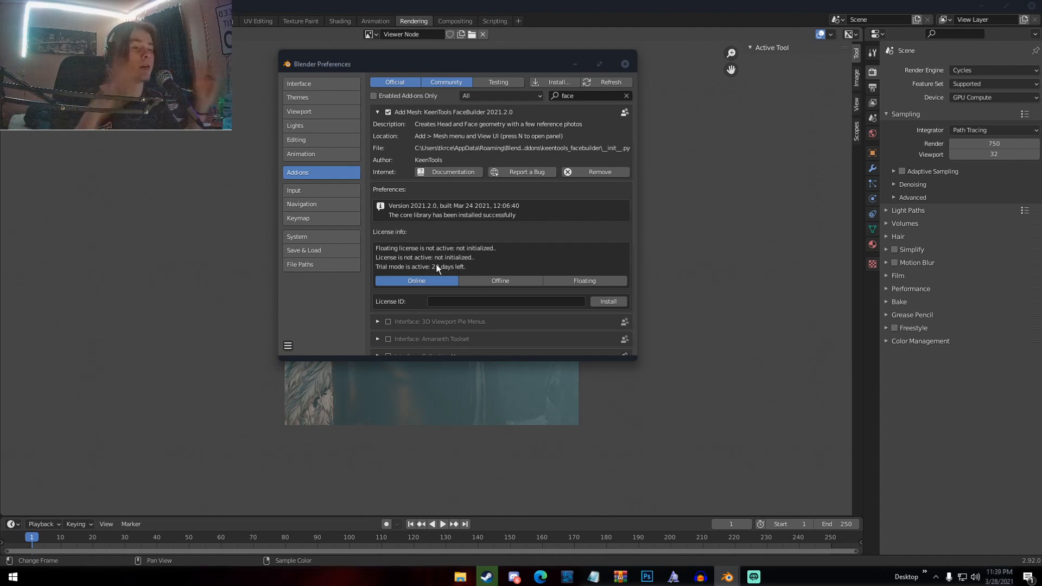
click(624, 64)
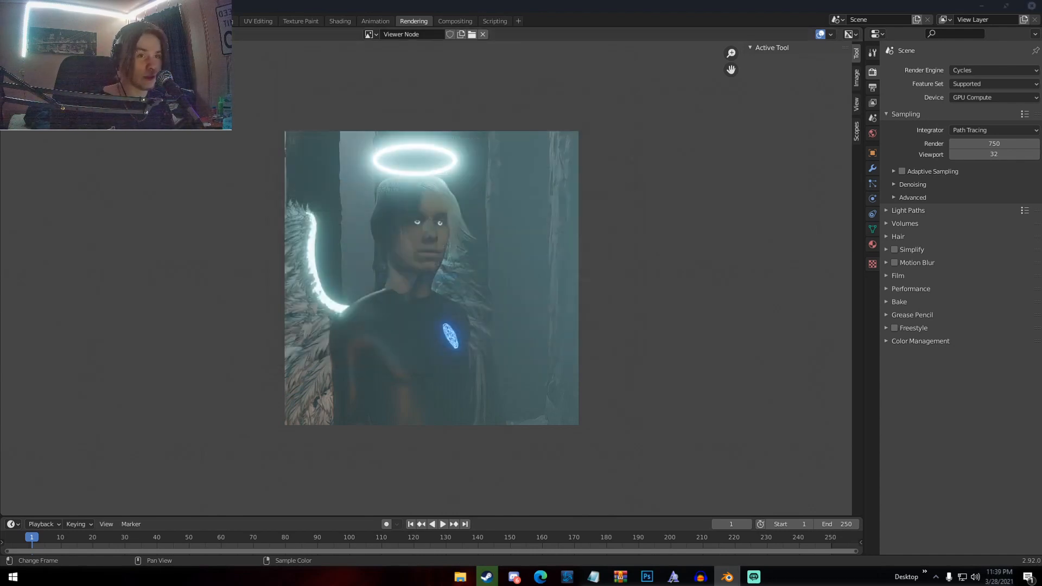
Switch from the rendering workspace to the 3D scene and bring up the FaceBuilder tools.
click(143, 20)
middle_drag(537, 179, 533, 181)
scroll(516, 187, down, 5)
scroll(517, 187, down, 3)
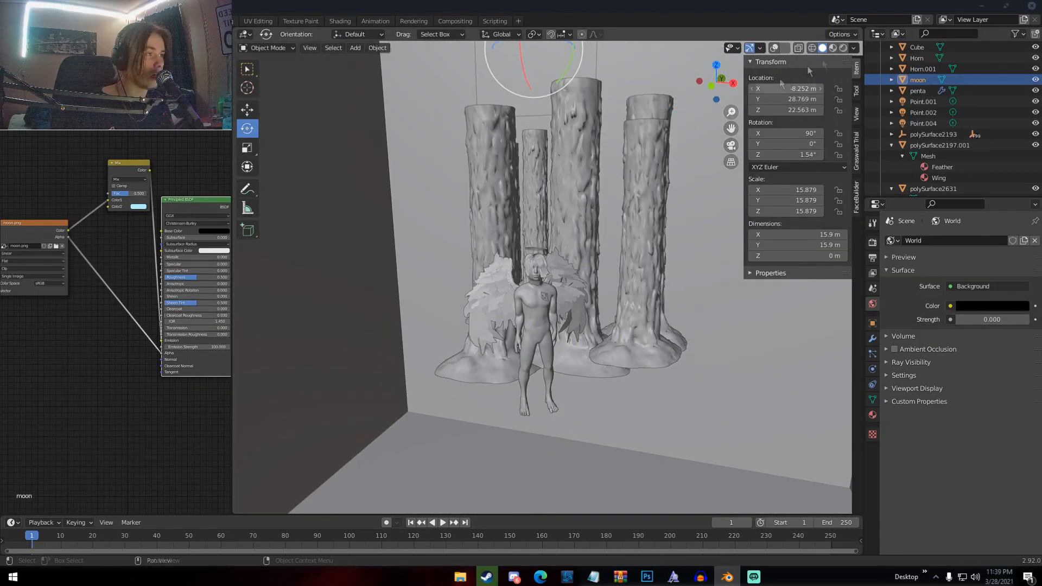
middle_drag(640, 102, 559, 197)
scroll(526, 241, up, 1)
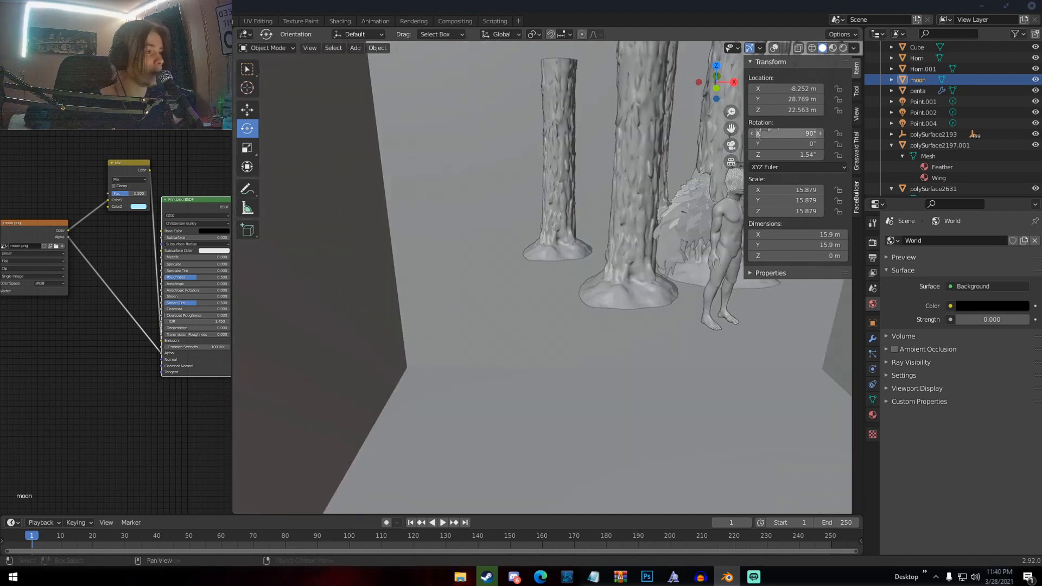
click(857, 196)
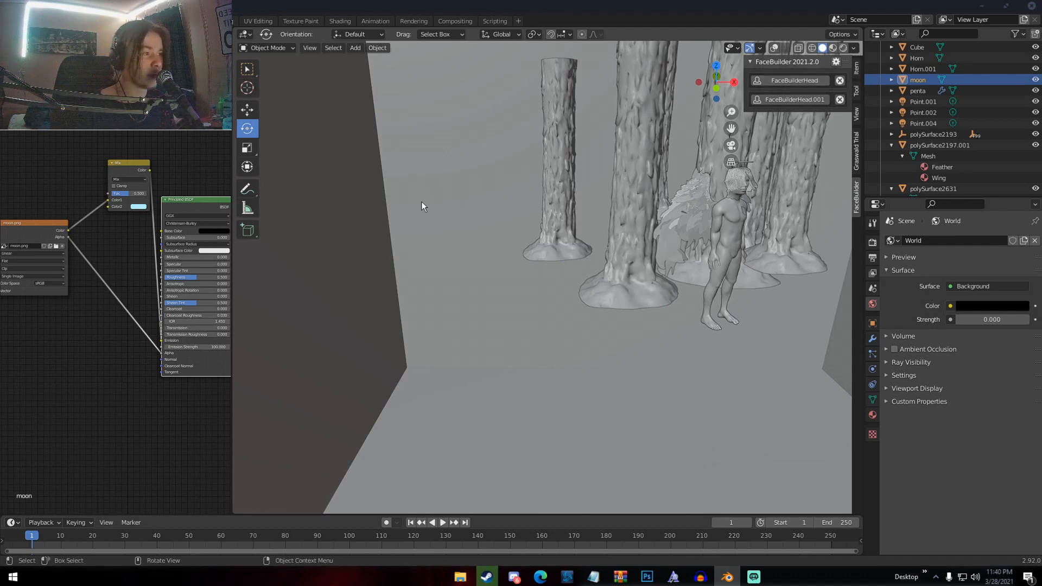
Add a trial FaceBuilder Head mesh beside the trees, away from the figure, and delete it again.
key(shift+a)
mouse_move(421, 201)
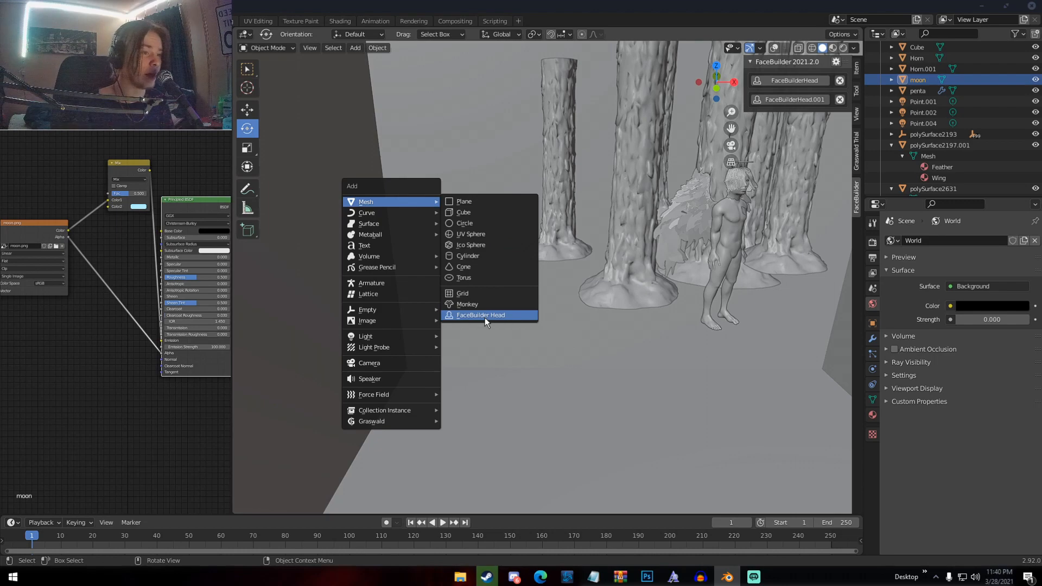
click(514, 314)
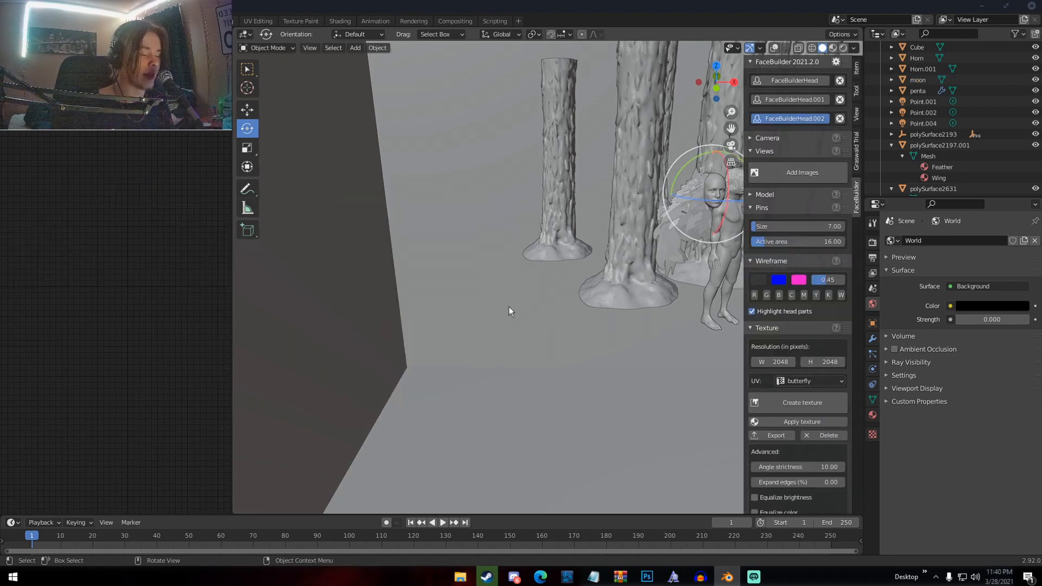
middle_drag(578, 264, 396, 314)
key(g)
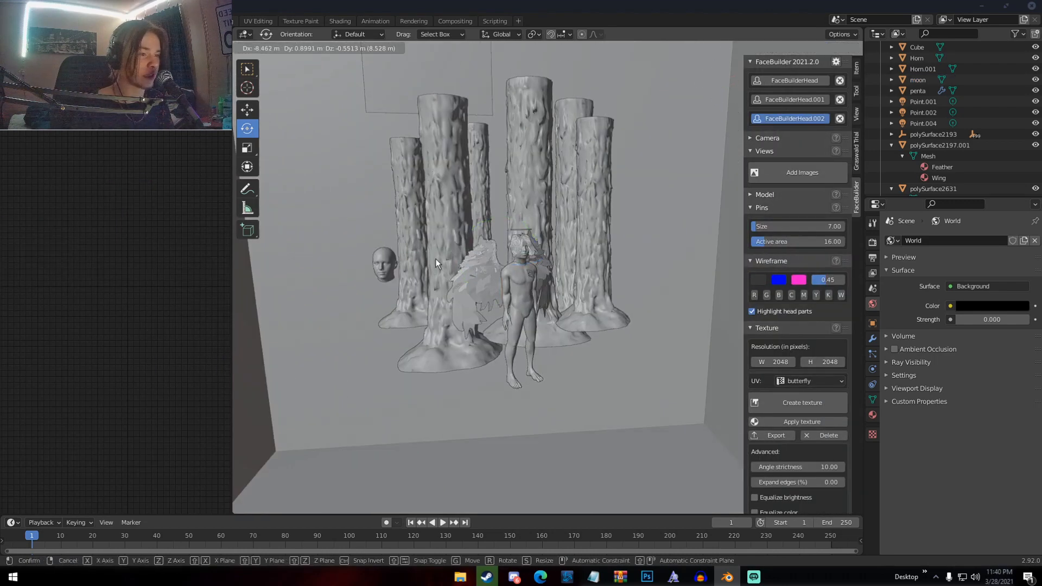
click(453, 248)
shift+middle_drag(453, 248, 588, 245)
scroll(585, 244, up, 5)
scroll(572, 246, down, 4)
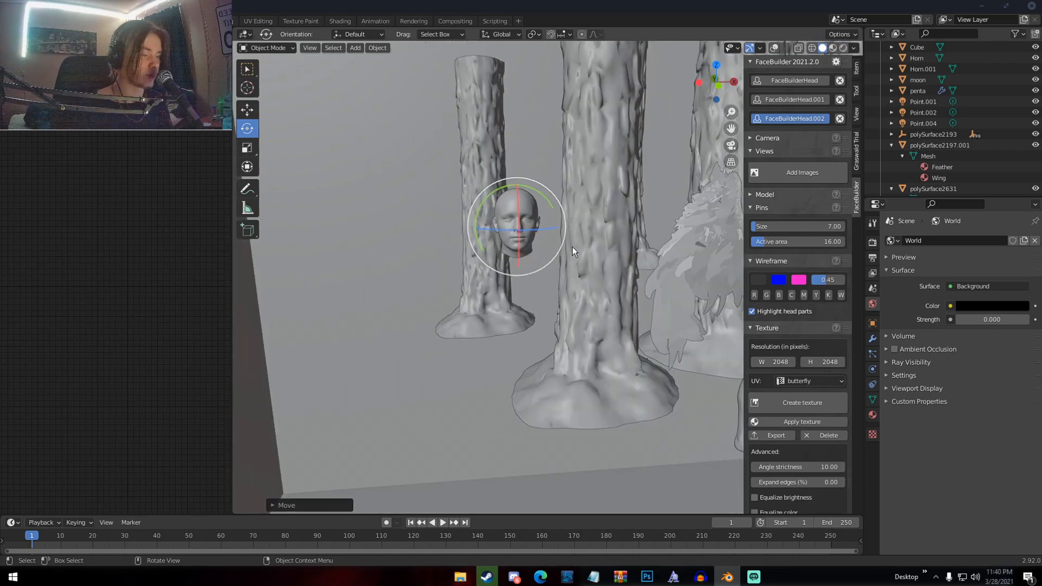
scroll(559, 236, down, 3)
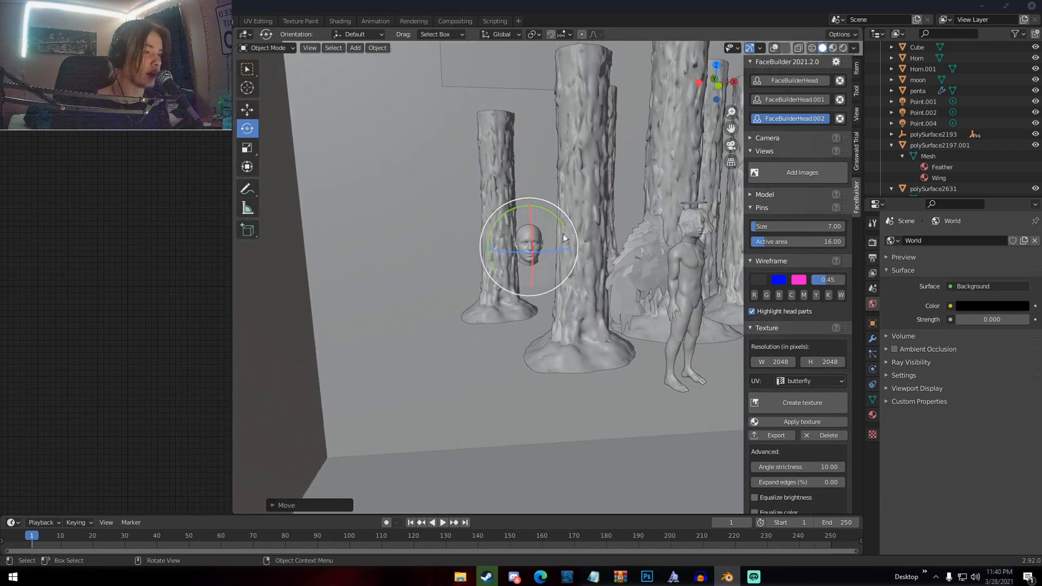
key(Delete)
Select the existing FaceBuilder head on the winged figure and look at it up close.
middle_drag(619, 219, 575, 223)
scroll(556, 201, up, 4)
shift+middle_drag(700, 250, 563, 143)
click(563, 143)
middle_drag(656, 137, 551, 281)
scroll(672, 159, up, 5)
scroll(525, 249, down, 5)
scroll(537, 255, up, 4)
scroll(544, 273, down, 5)
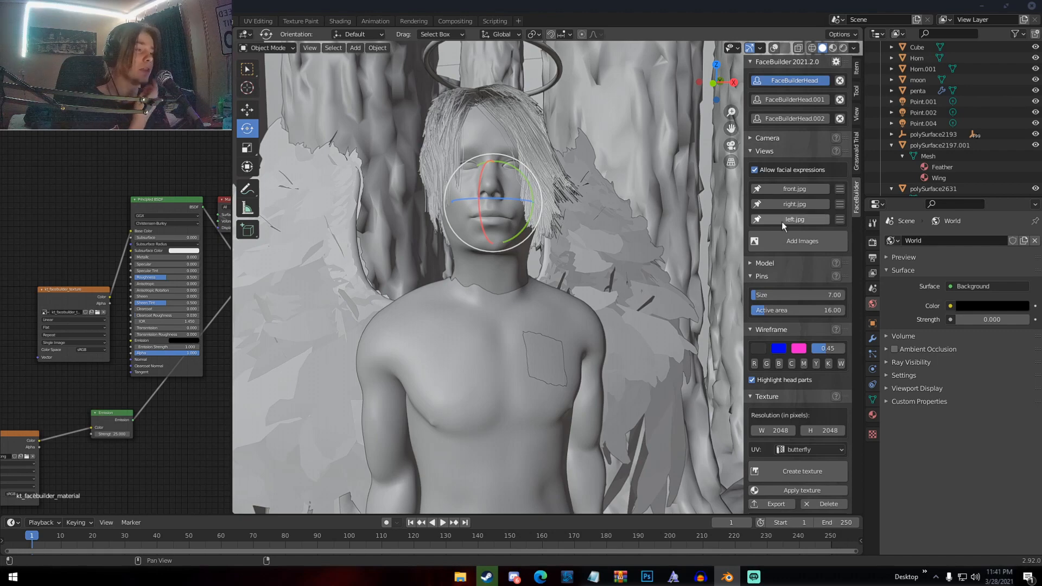
View the file browser for adding reference images to the selected head, and close it without loading any.
click(789, 241)
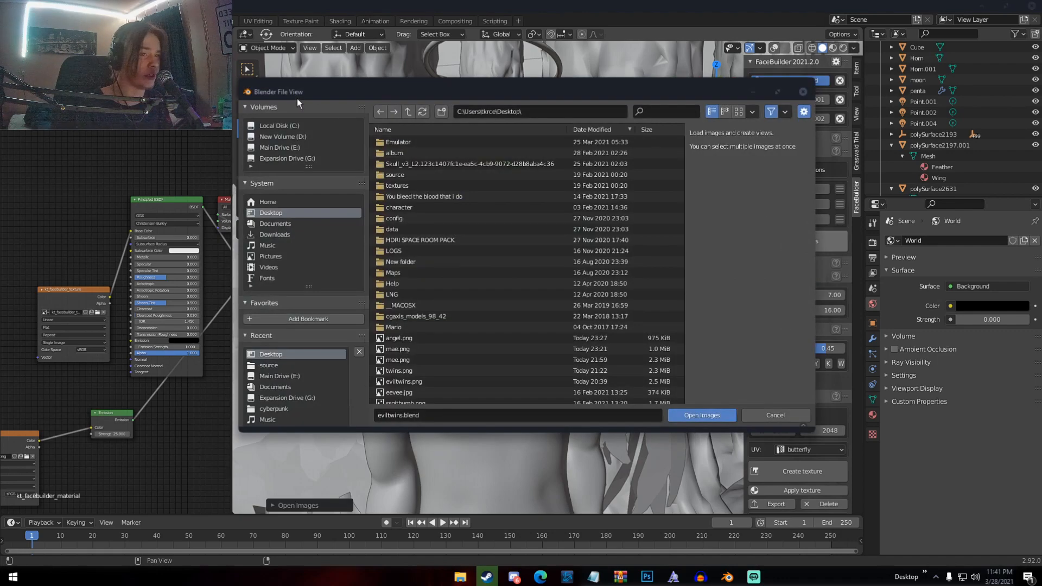
drag(298, 99, 327, 92)
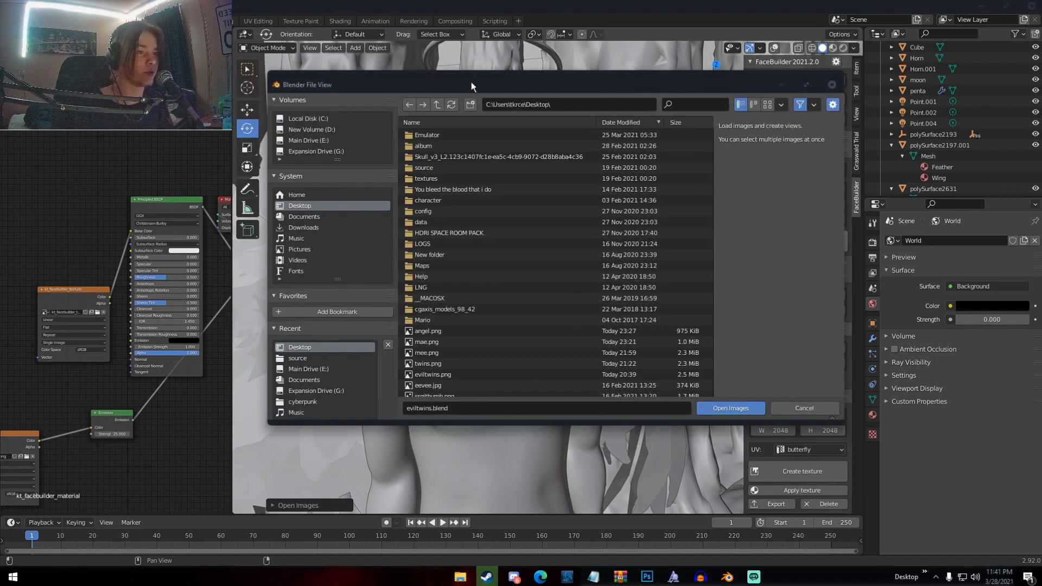
drag(471, 81, 439, 127)
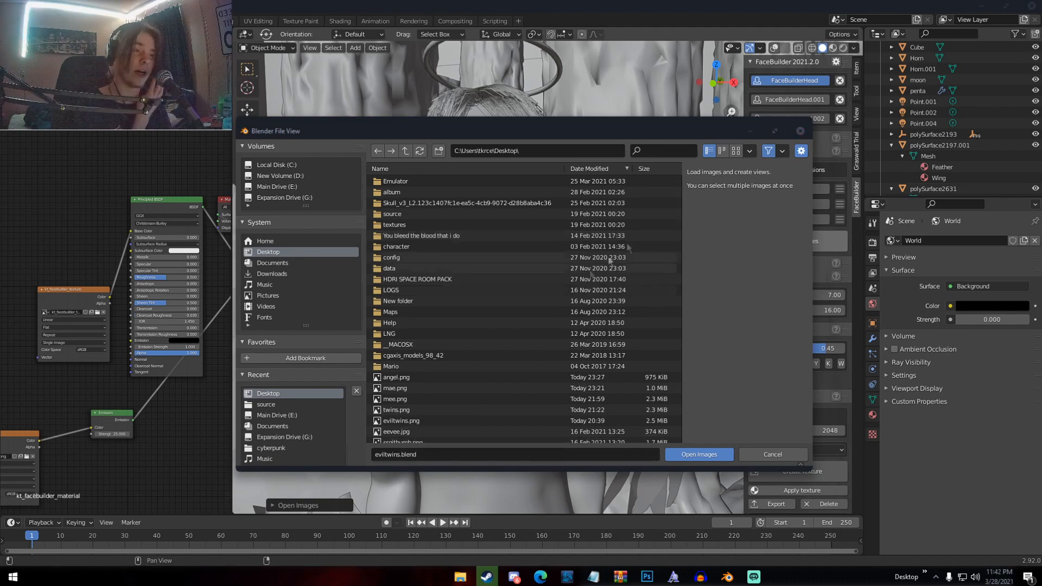
click(800, 131)
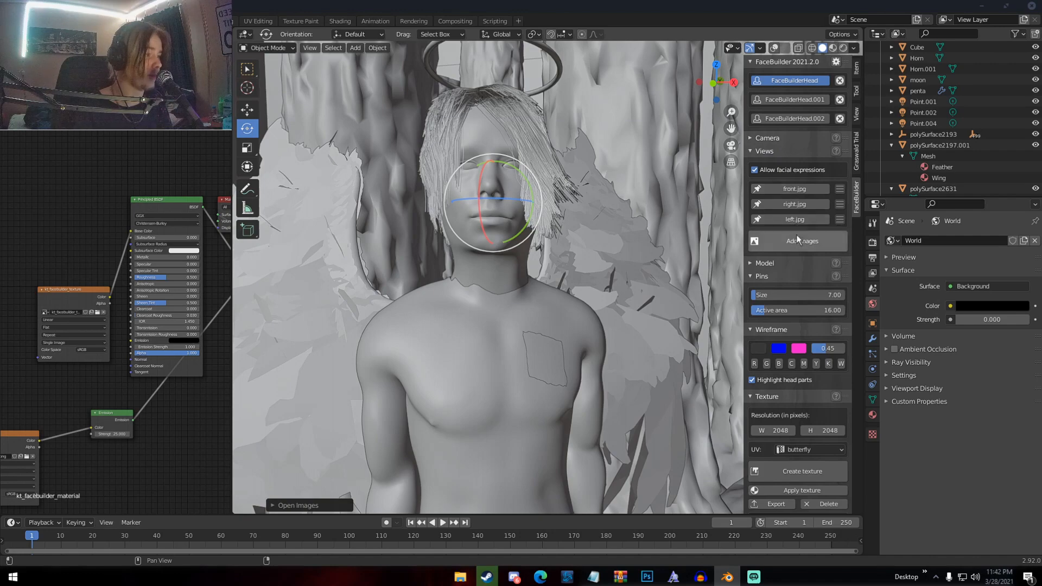
Hide the Cube that surrounds the winged figure's scene.
click(803, 191)
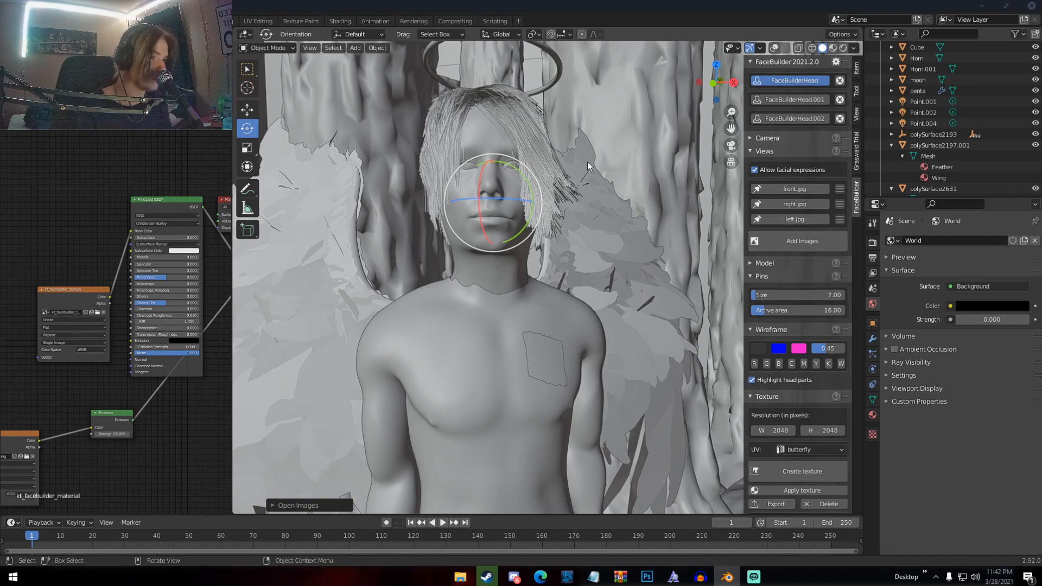
scroll(868, 141, up, 5)
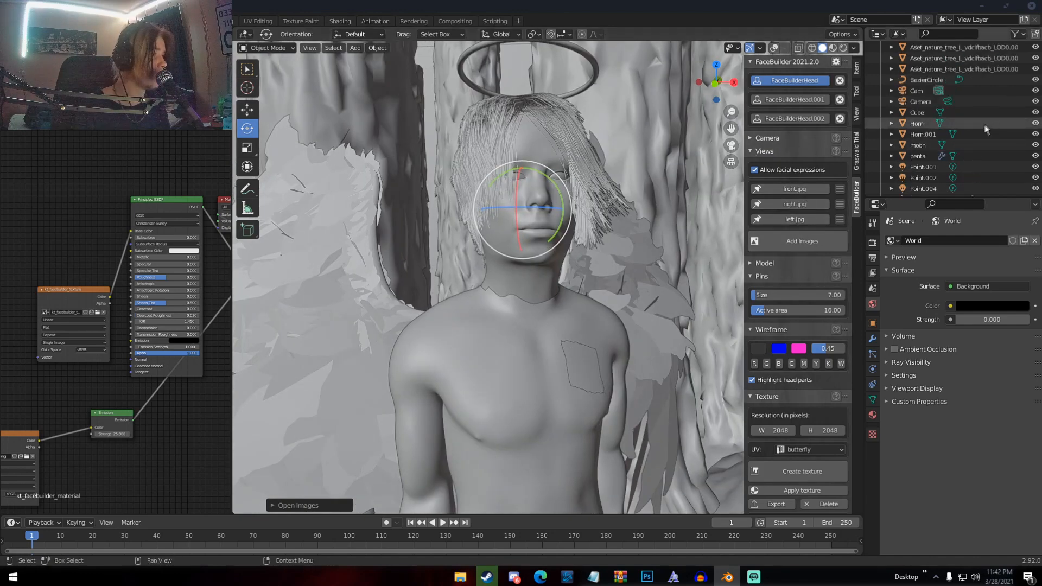
click(1035, 113)
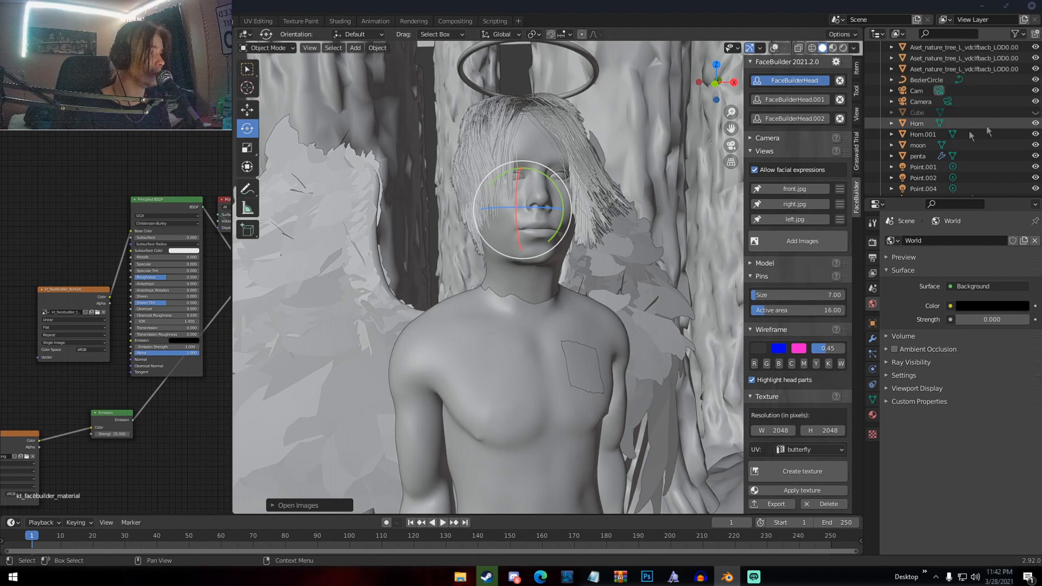
Examine the facial pins of the front.jpg view in Pin mode and return to the normal scene view.
click(805, 190)
click(798, 171)
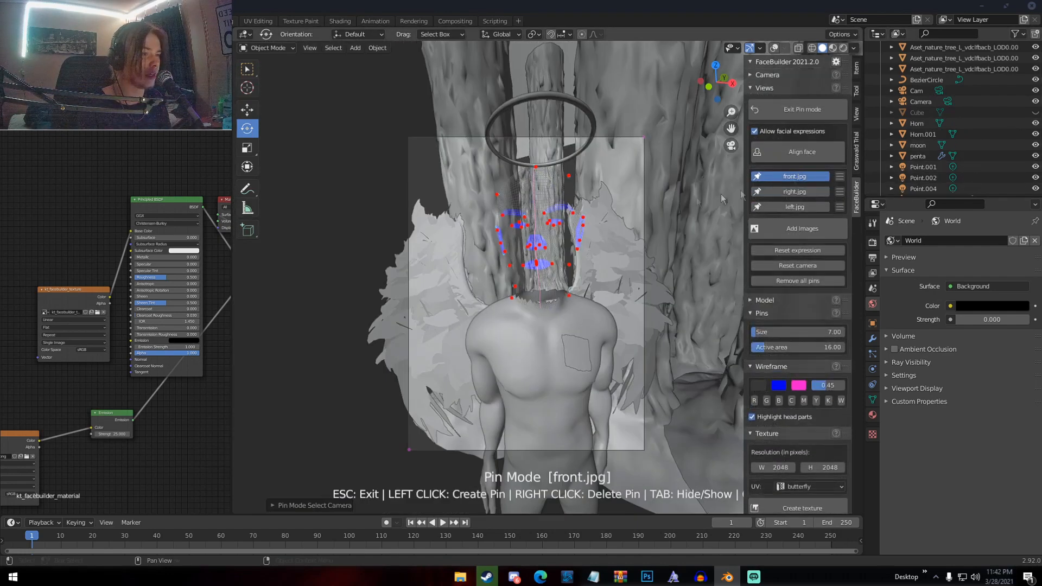
scroll(550, 201, up, 6)
key(Escape)
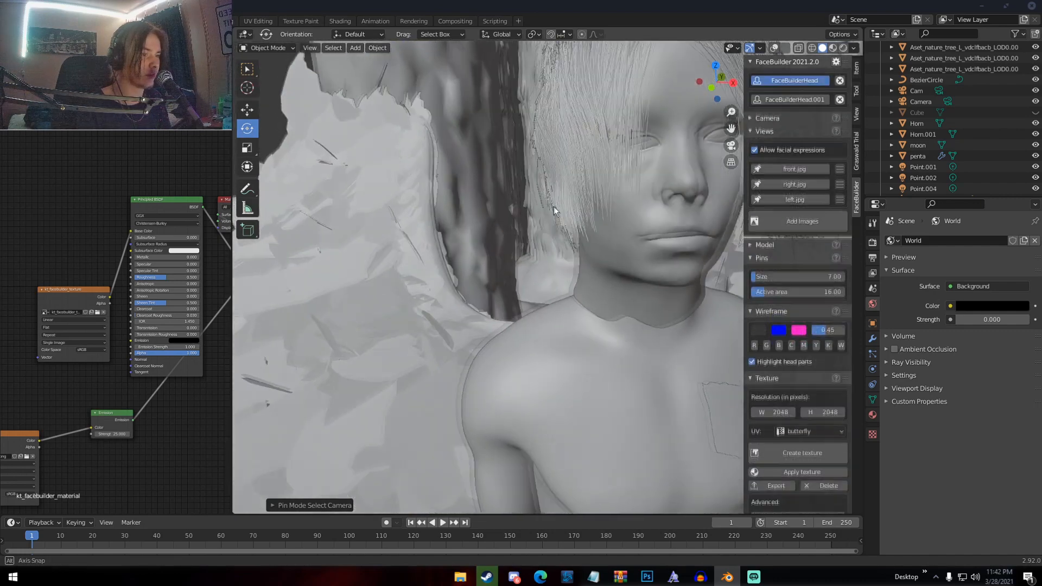
middle_drag(725, 208, 699, 204)
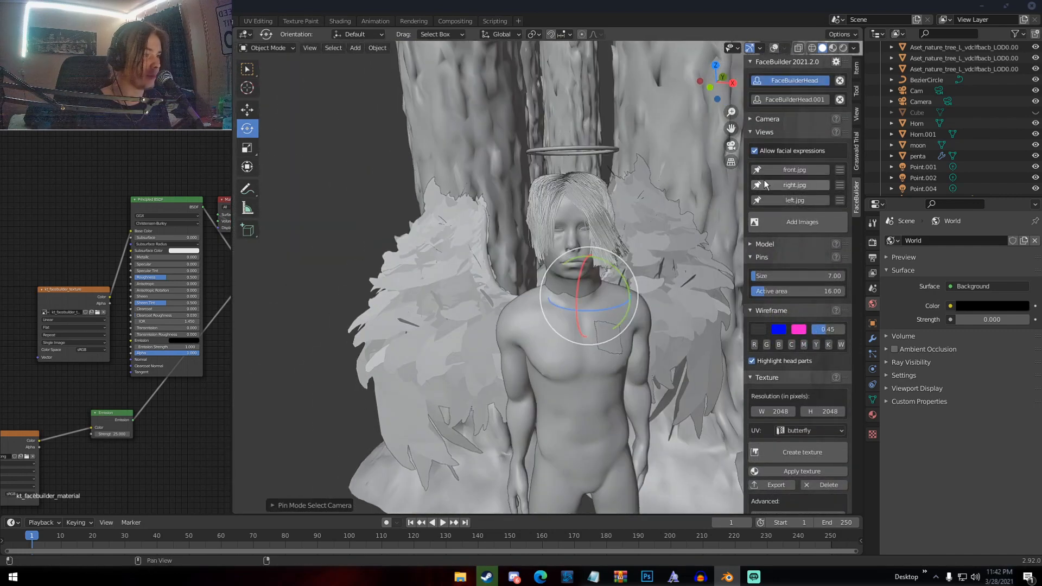
click(782, 172)
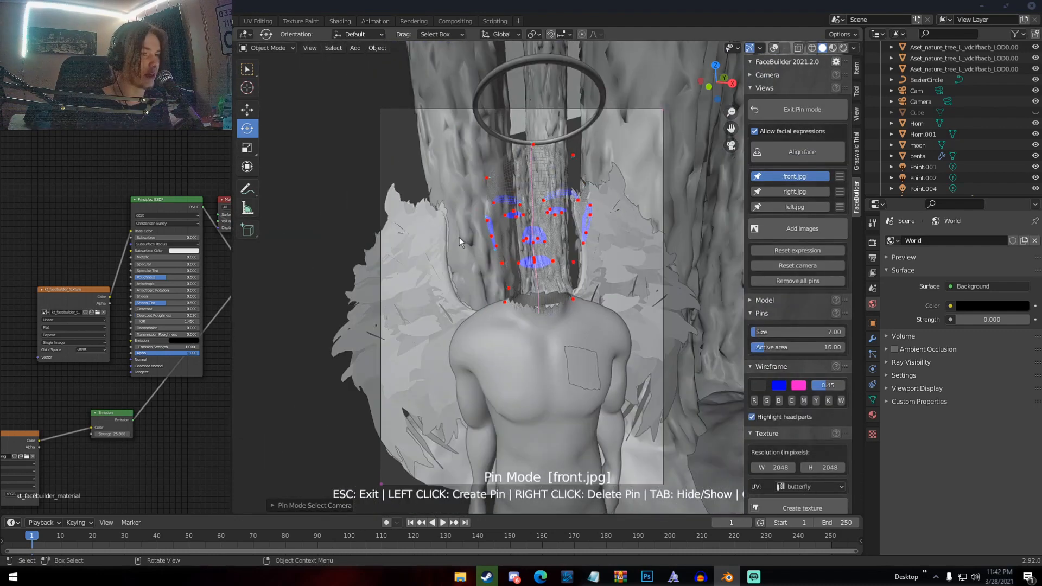
scroll(543, 266, up, 4)
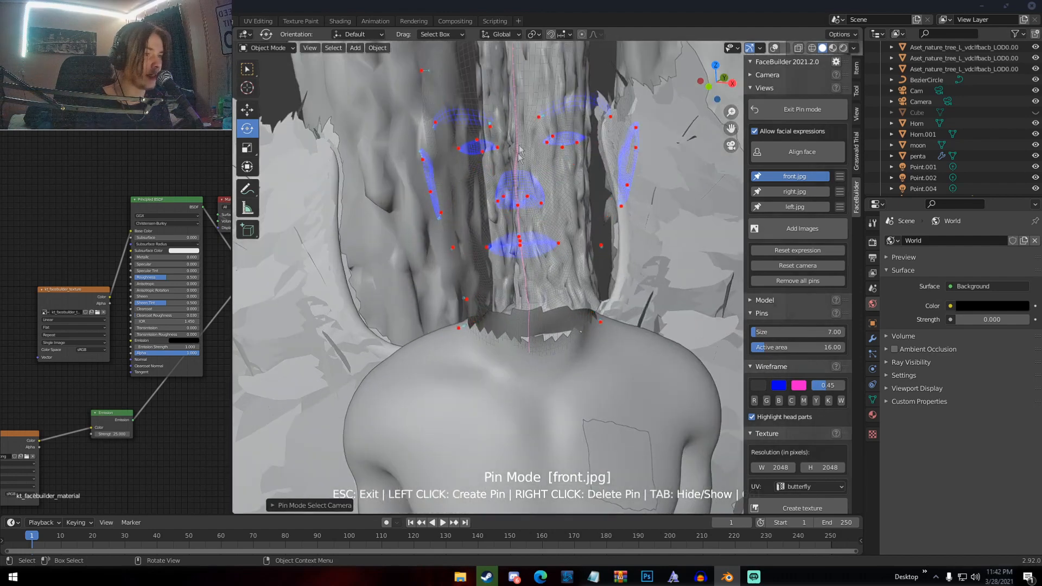
key(Escape)
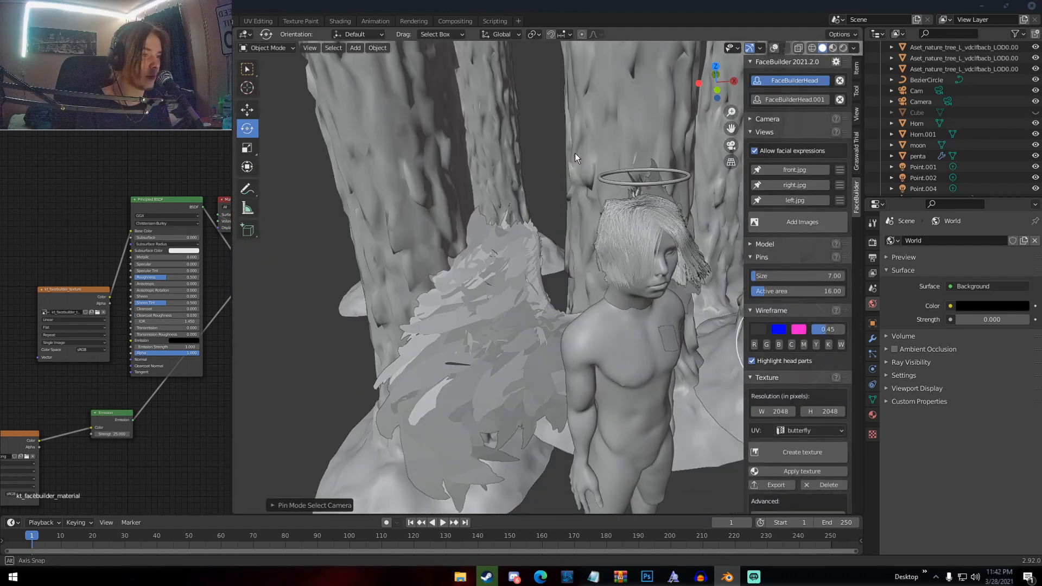
Save the current project and start a new file with its default cube deleted.
key(ctrl+s)
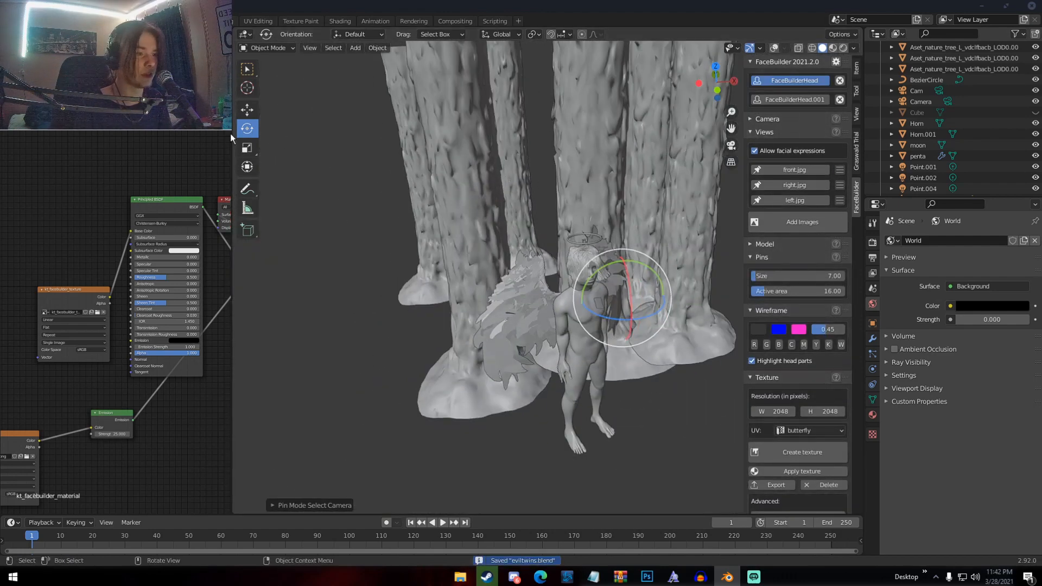
click(25, 6)
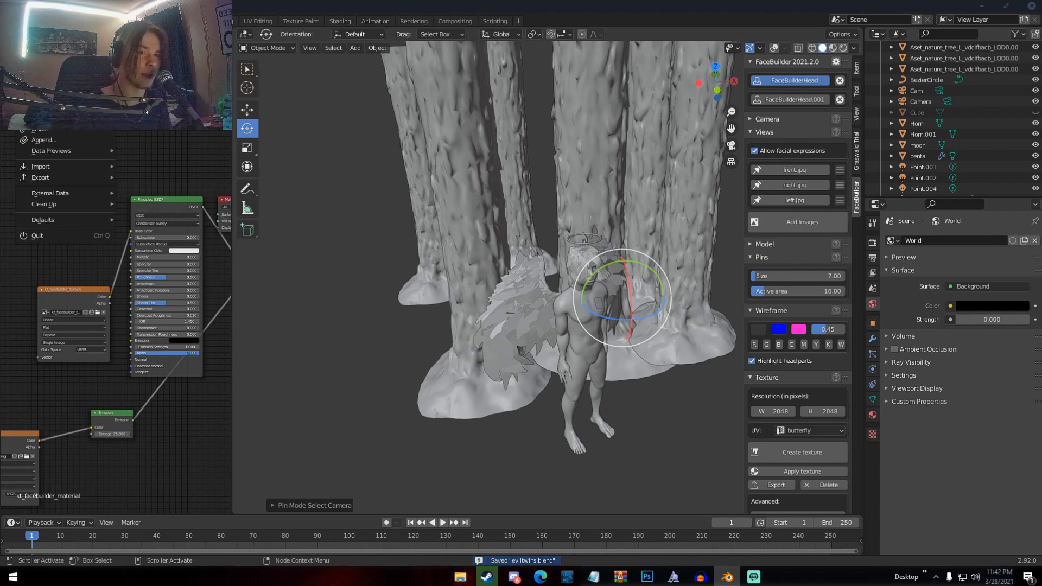
click(133, 33)
key(Delete)
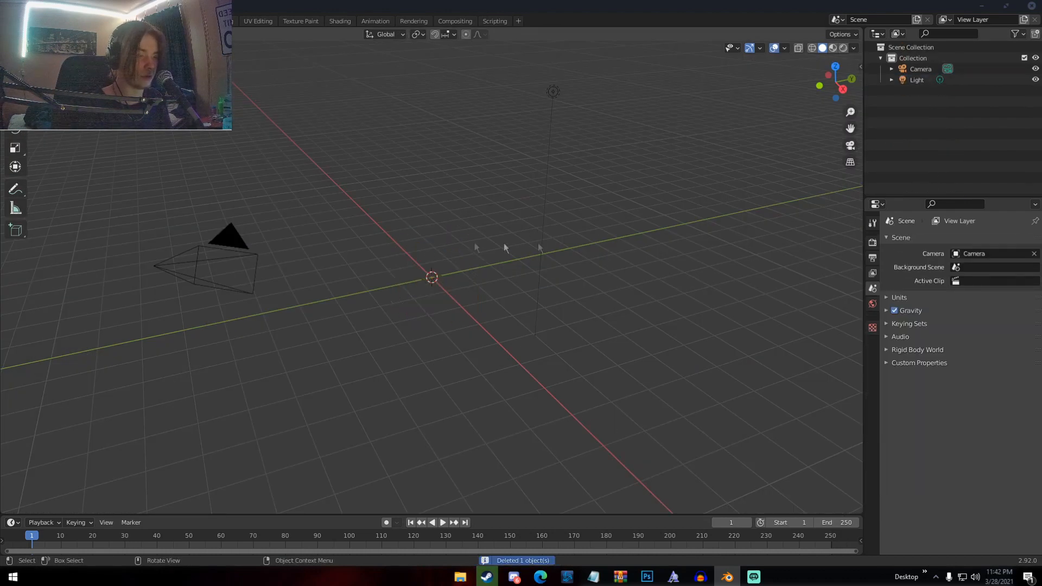
Add a FaceBuilder Head mesh to the new scene and bring up its FaceBuilder settings.
key(n)
key(shift+a)
mouse_move(460, 235)
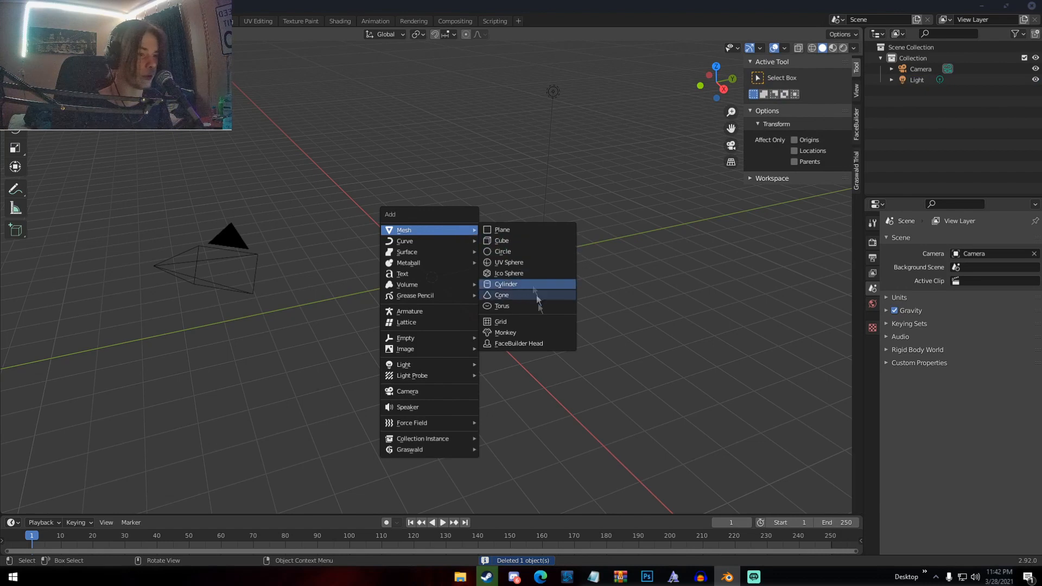
click(535, 341)
middle_drag(477, 283, 575, 255)
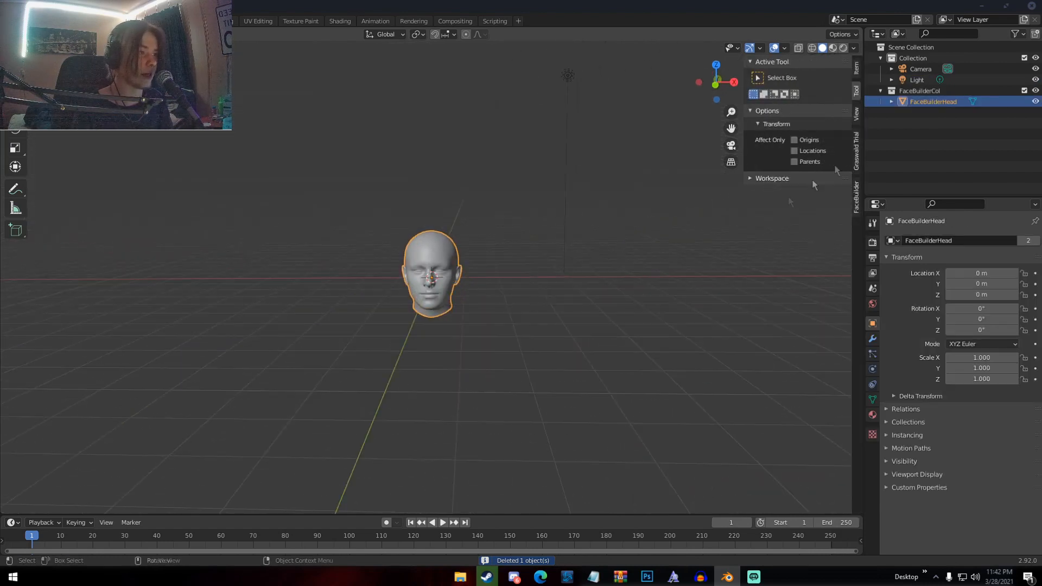
click(857, 196)
Add front.jpg from the Main Drive (E:) as a reference view for the FaceBuilder head.
click(788, 135)
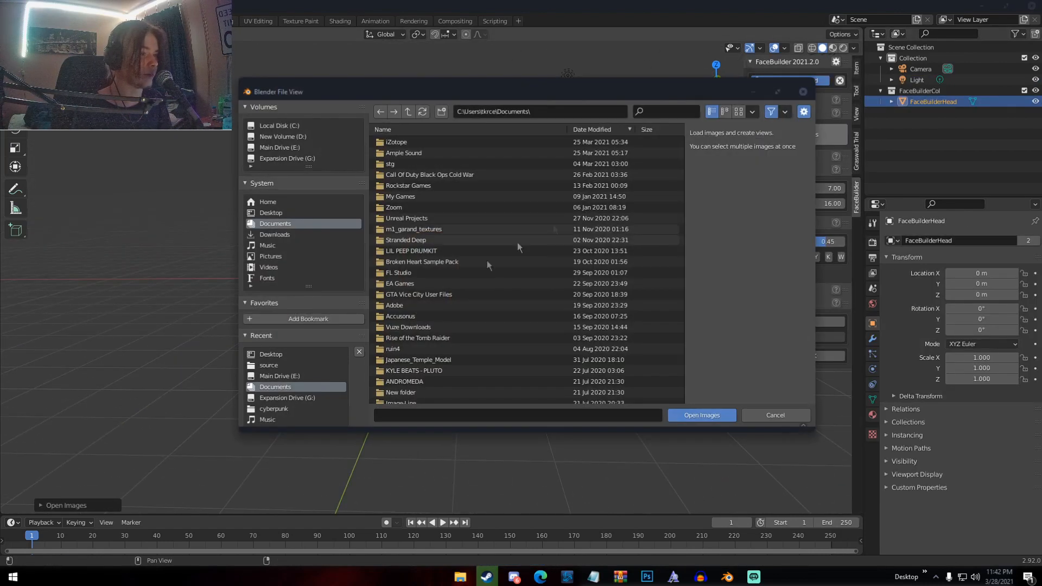
click(298, 376)
click(408, 414)
text(front.jpg)
key(Return)
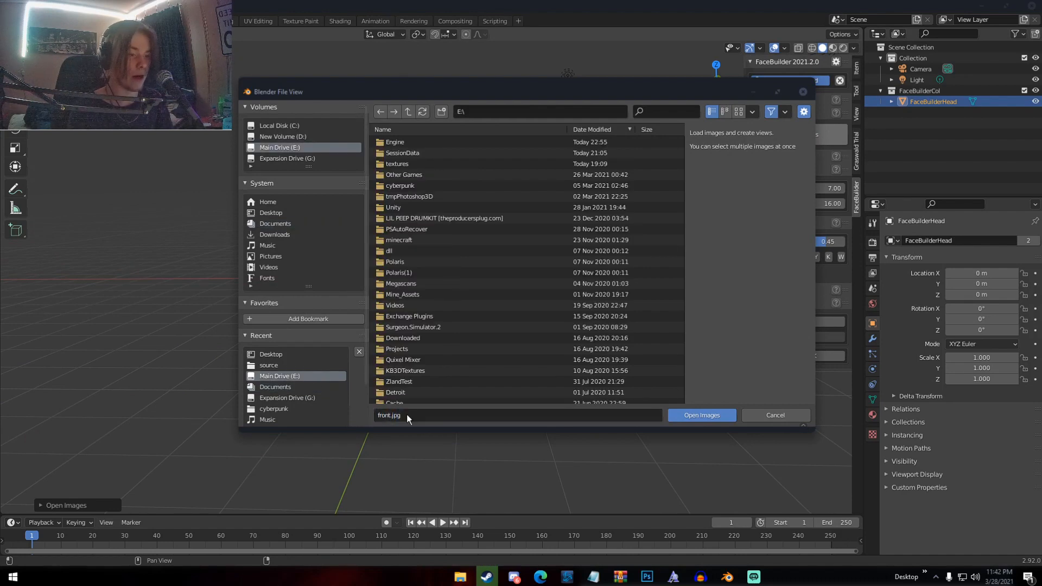
click(694, 413)
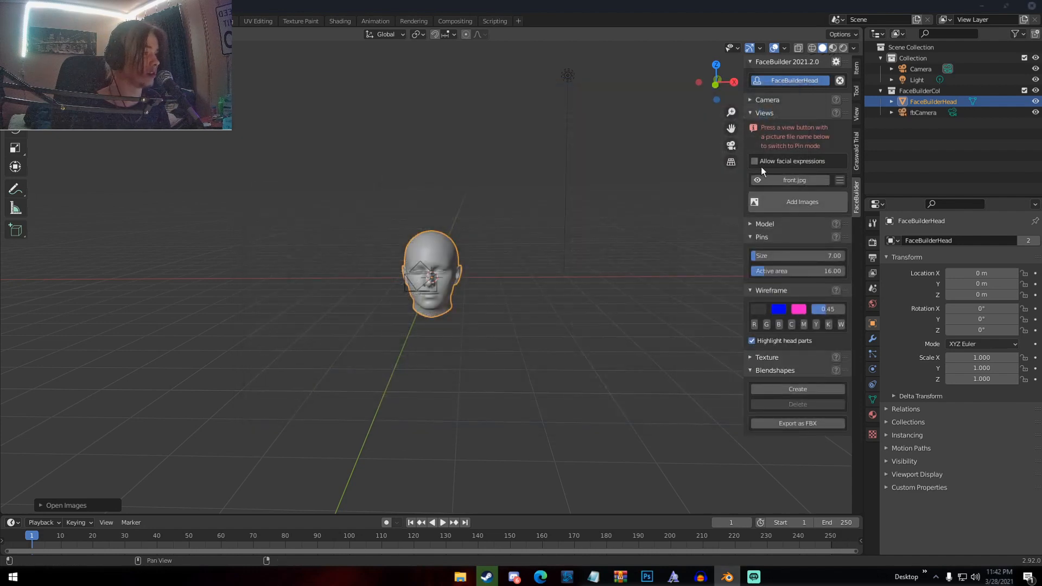
Allow facial expressions for the head and open the front.jpg view in Pin mode.
key(KP_Decimal)
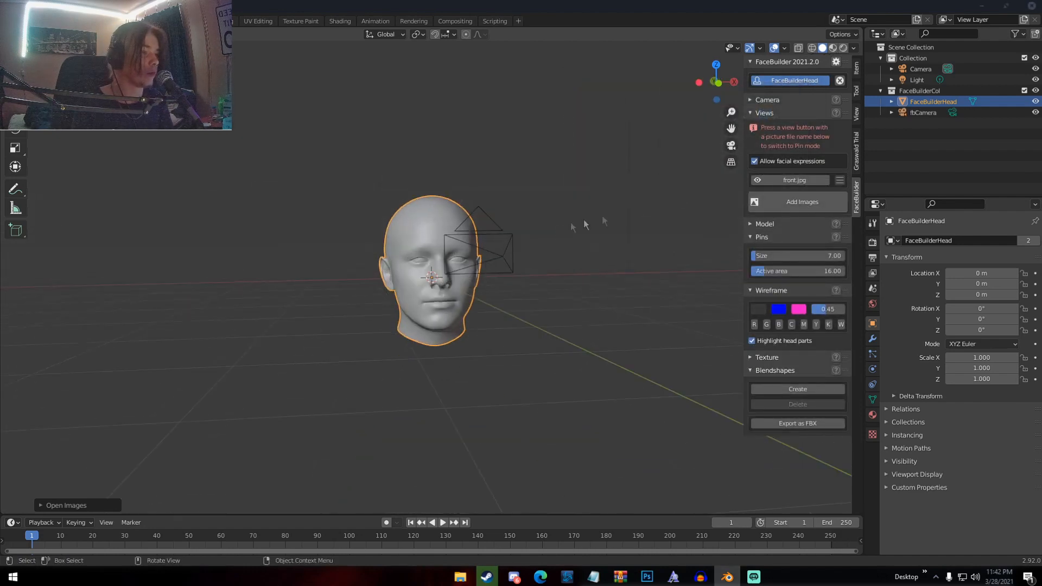
click(789, 180)
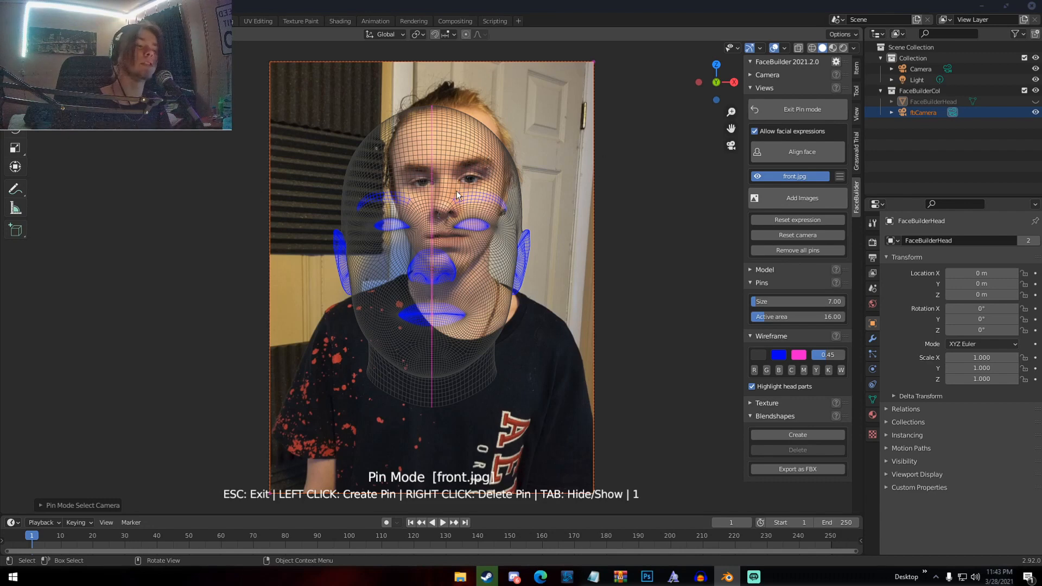
Compare the unaligned head wireframe with the front.jpg photo, hiding and showing the mesh over the face.
scroll(456, 191, up, 2)
scroll(488, 148, down, 2)
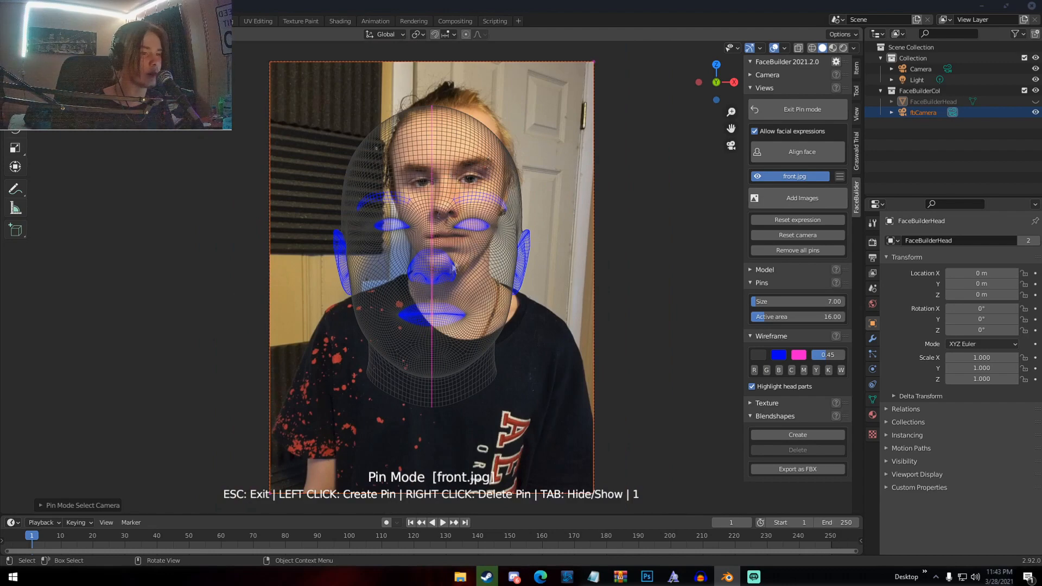
scroll(437, 231, up, 3)
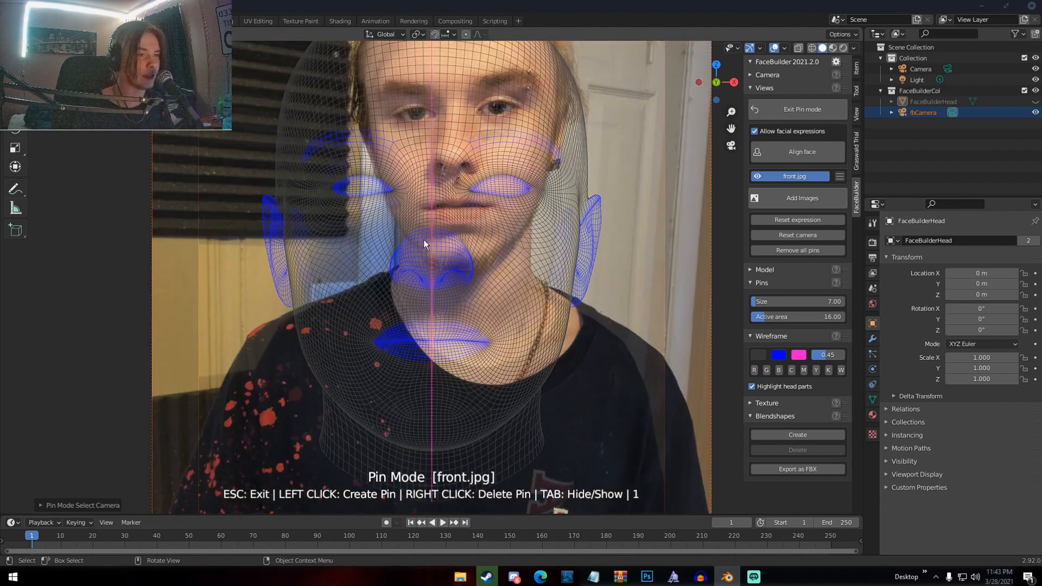
scroll(423, 239, down, 2)
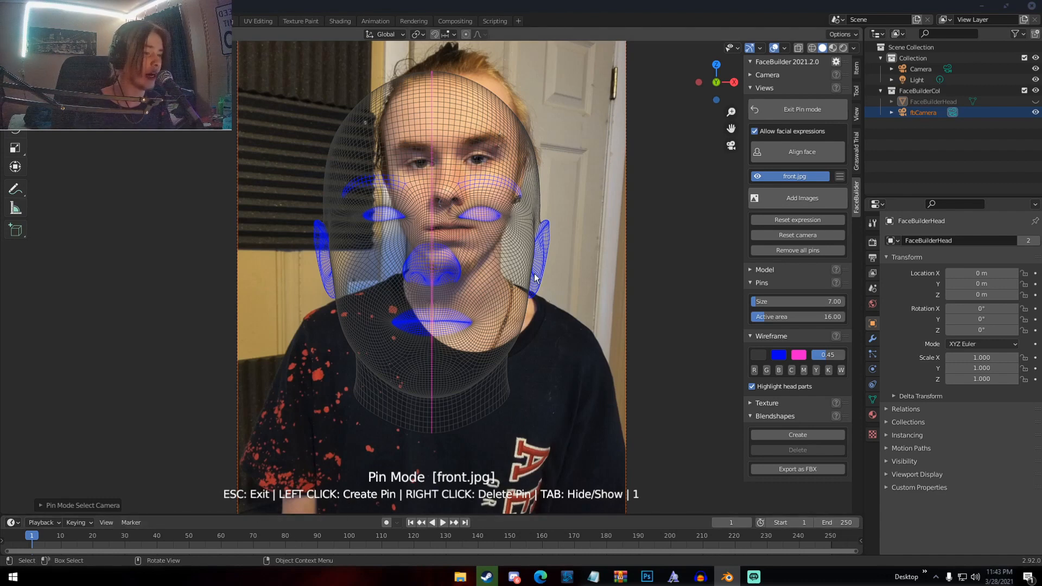
key(Tab)
key(Tab)
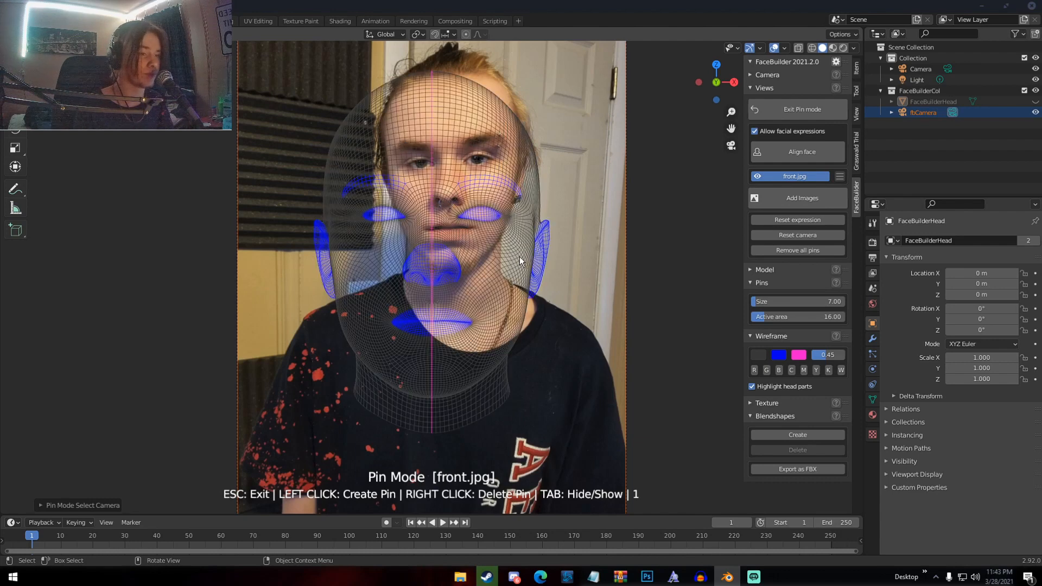
key(Tab)
key(Tab)
key(Tab)
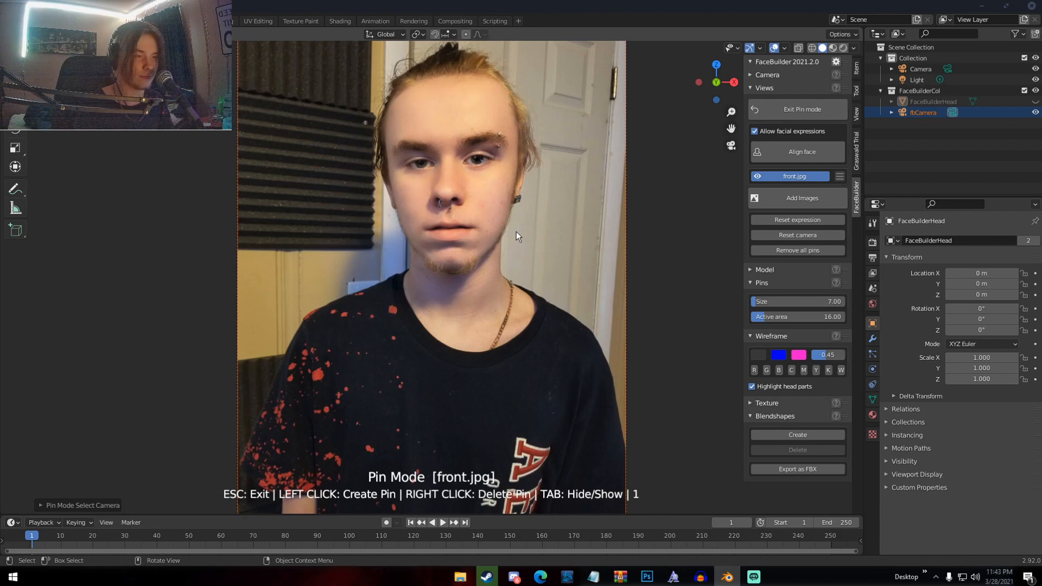
key(Tab)
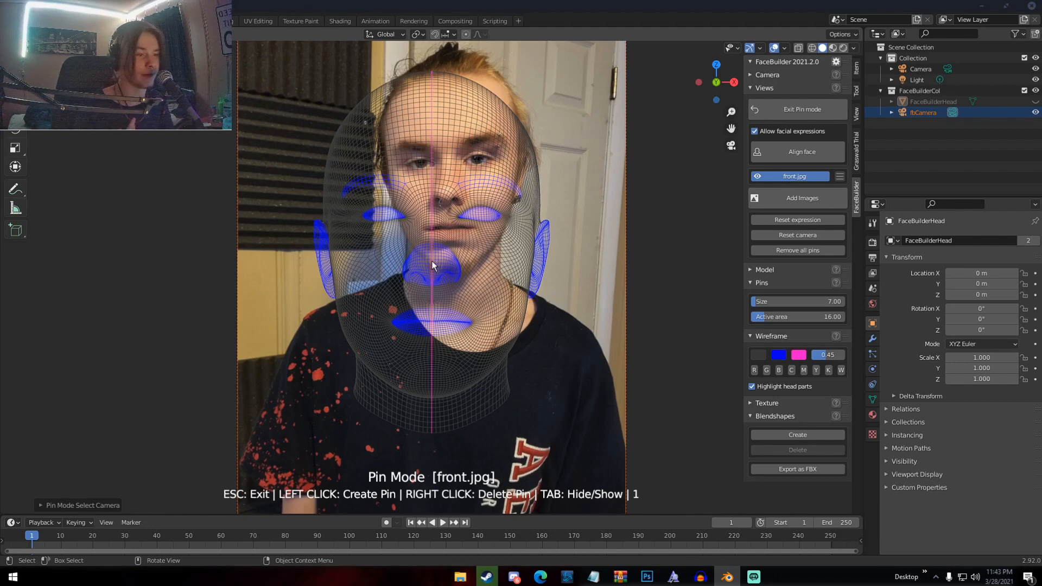
Pin the wireframe's nose tip and the inner and outer corners of both eyes onto the face in front.jpg.
drag(432, 262, 445, 190)
scroll(445, 190, up, 4)
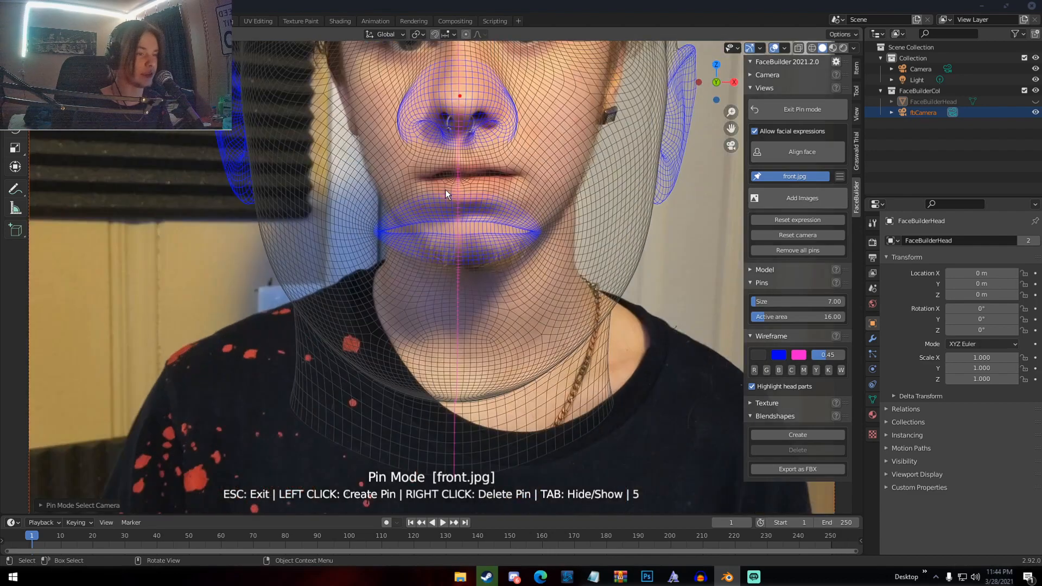
shift+middle_drag(445, 190, 445, 260)
scroll(445, 256, up, 1)
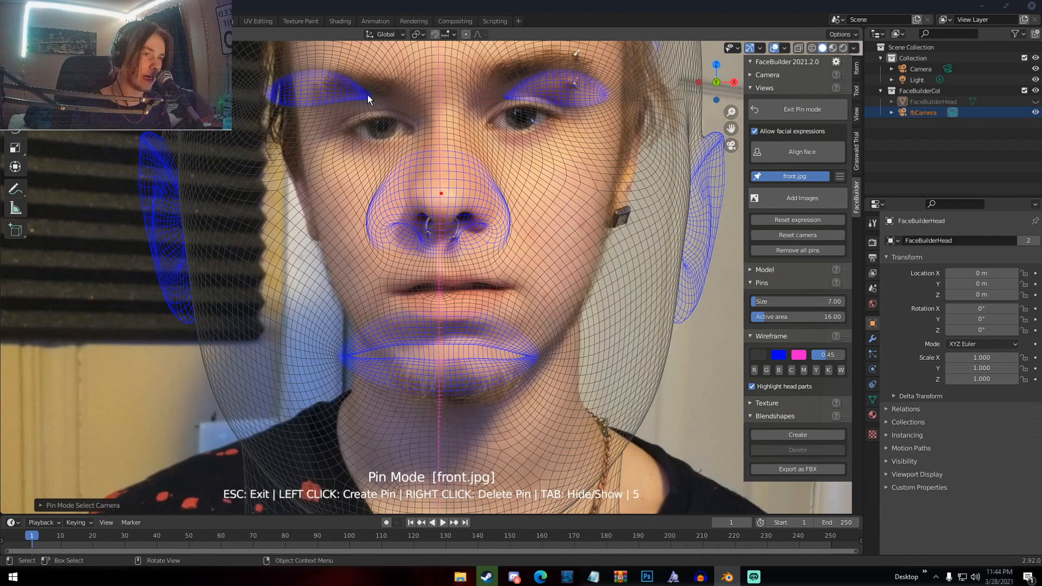
drag(367, 94, 413, 128)
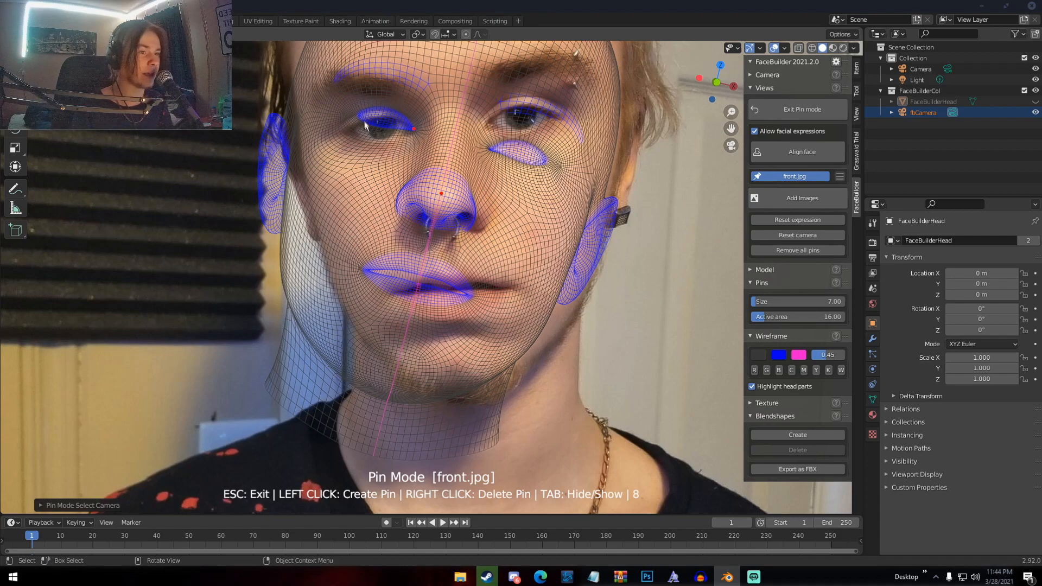
drag(360, 116, 347, 129)
click(511, 125)
drag(510, 125, 490, 124)
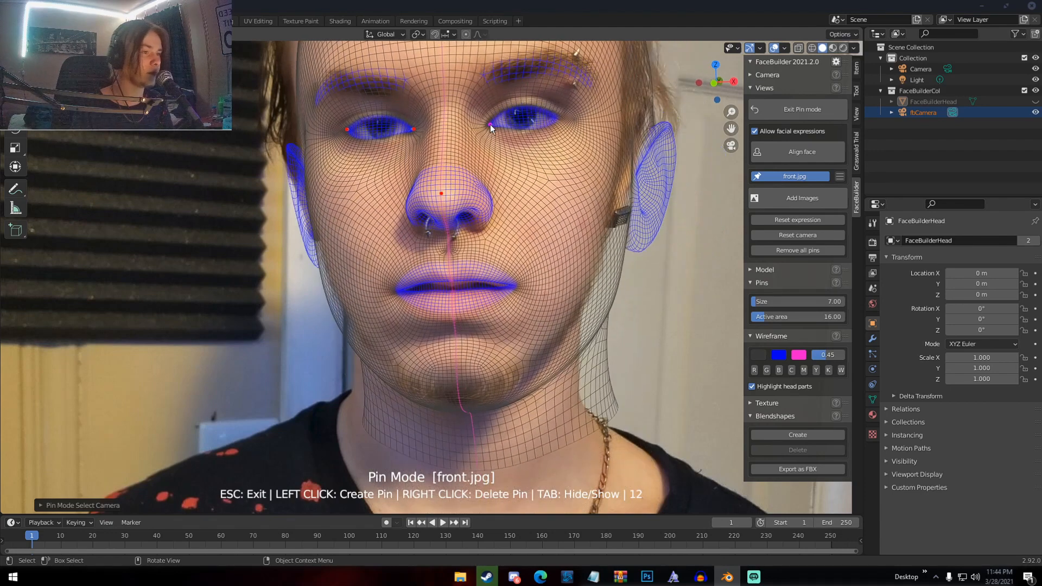
click(555, 117)
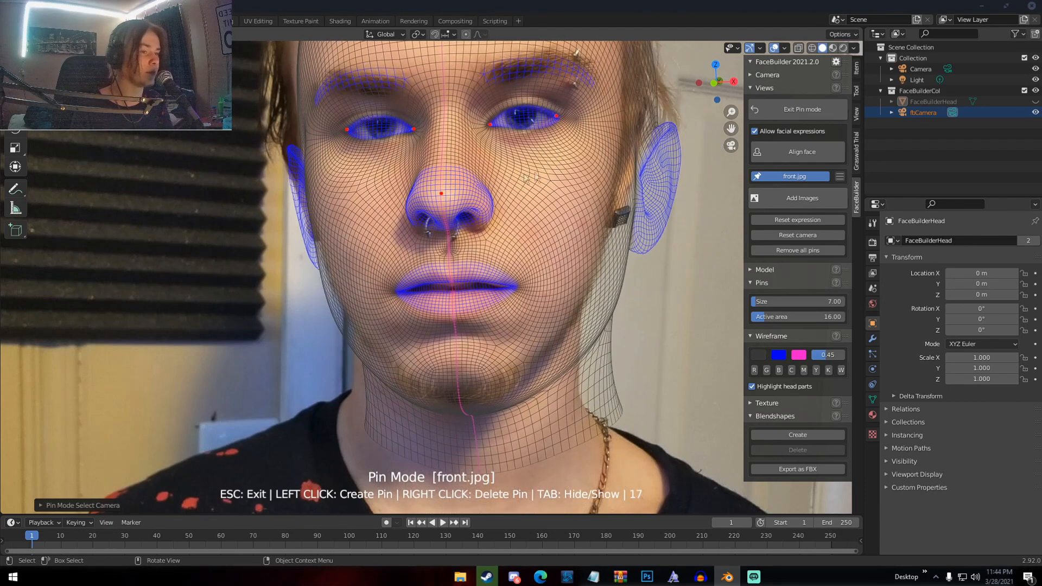
Pin both mouth corners, the lower lip and the centre of the lip line onto the mouth in the photo.
click(513, 288)
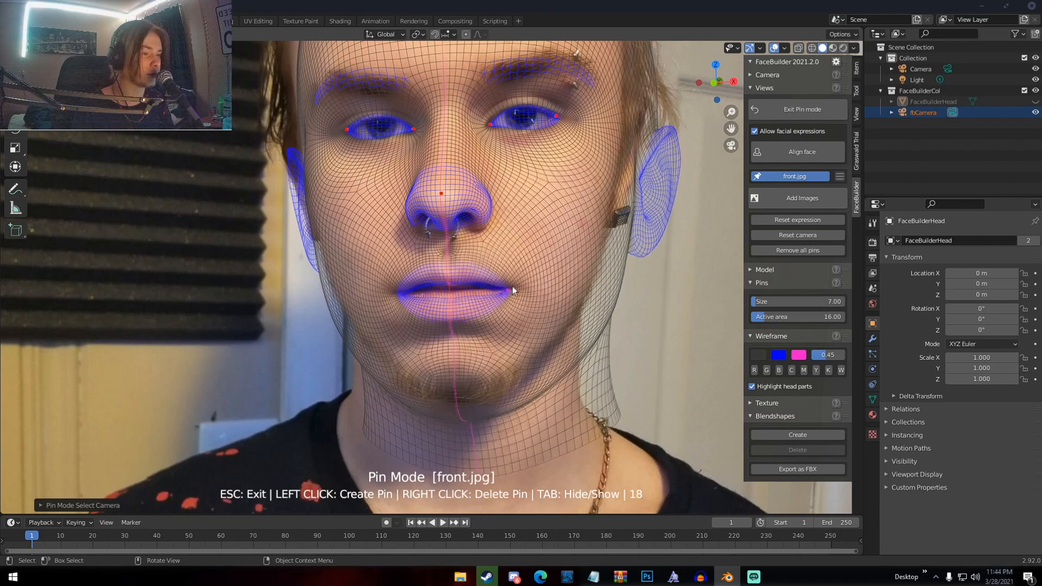
click(392, 289)
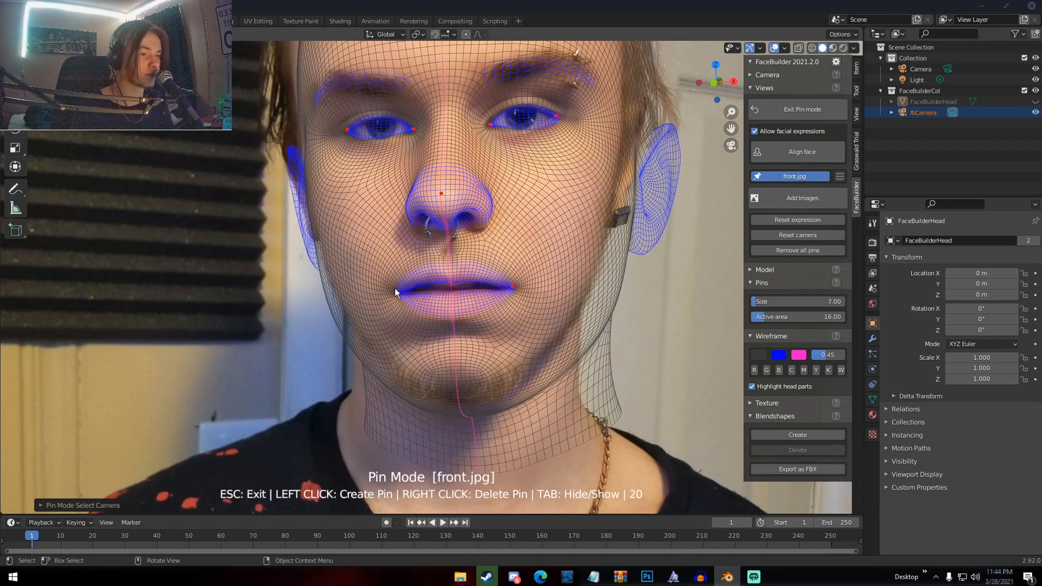
click(445, 308)
click(449, 285)
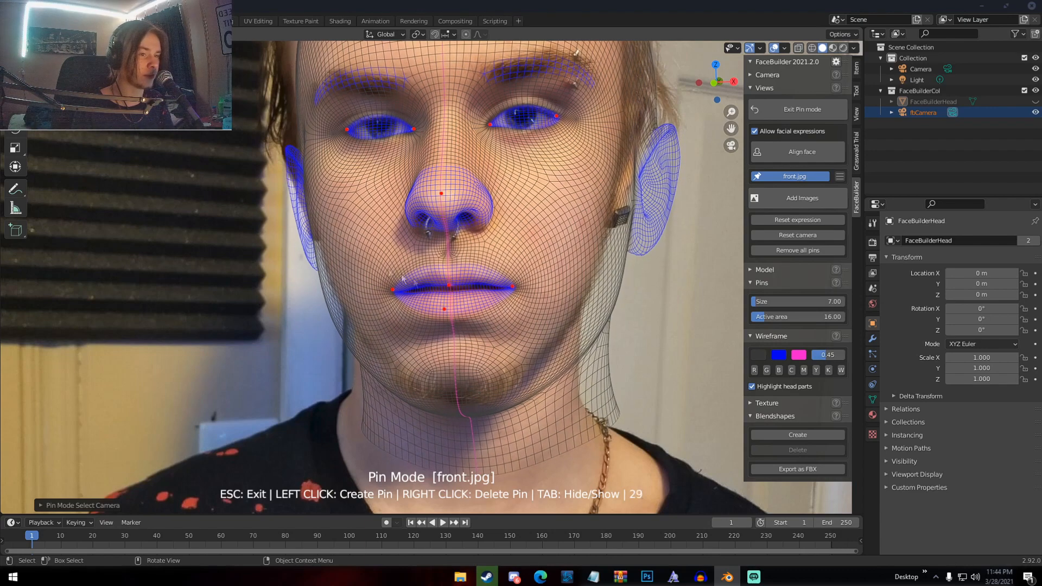
Pin the top and lobe of the pierced ear and the top of the opposite ear to match the photo.
drag(673, 129, 636, 135)
drag(605, 243, 609, 225)
scroll(491, 148, down, 2)
scroll(493, 140, up, 2)
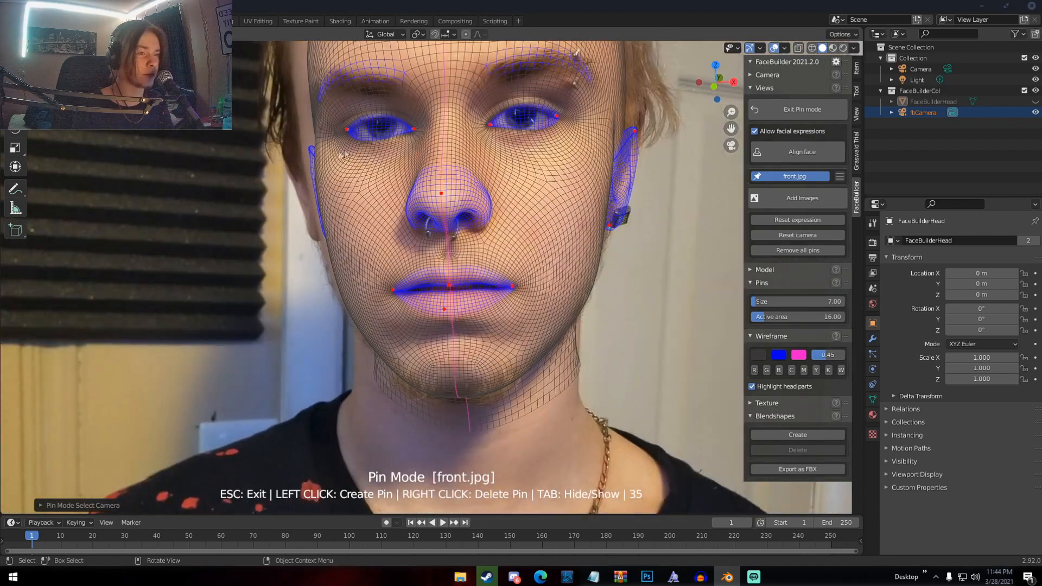
drag(310, 152, 294, 135)
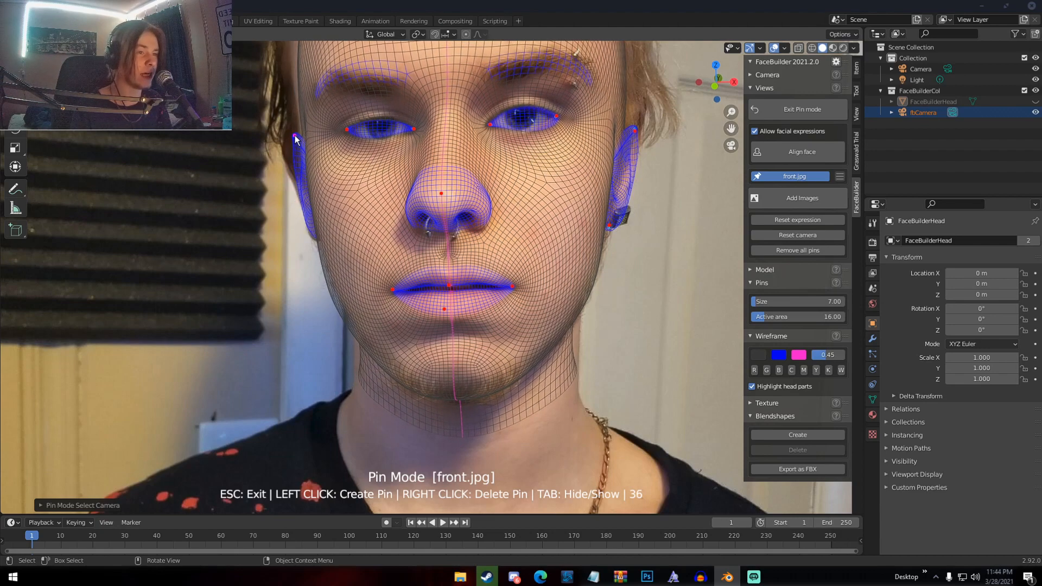
Refine the inner corner pin of the subject's right eye and pin both ends of the eyebrow above it.
drag(413, 129, 413, 131)
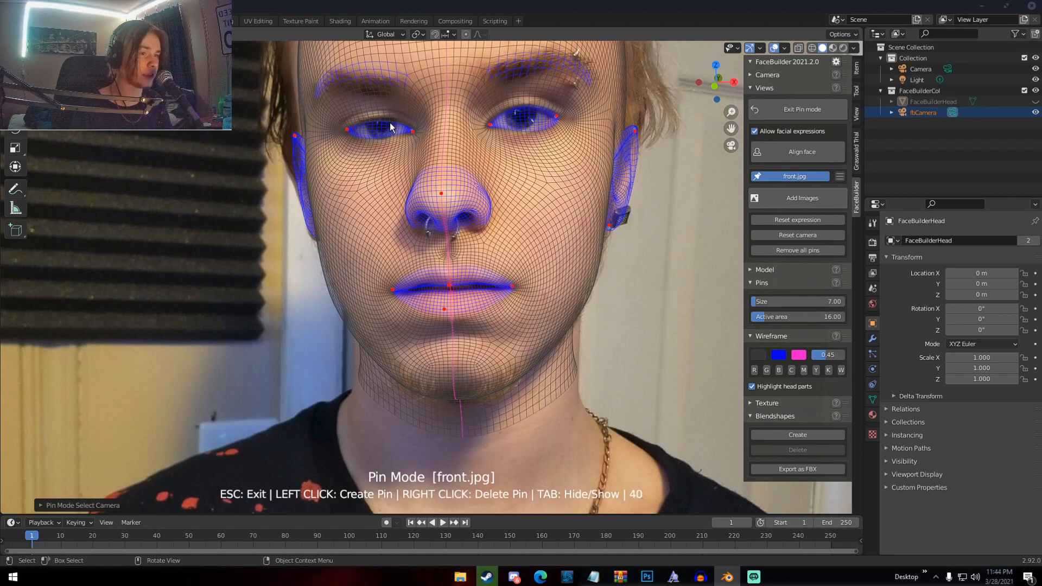
drag(405, 79, 395, 88)
drag(313, 94, 318, 85)
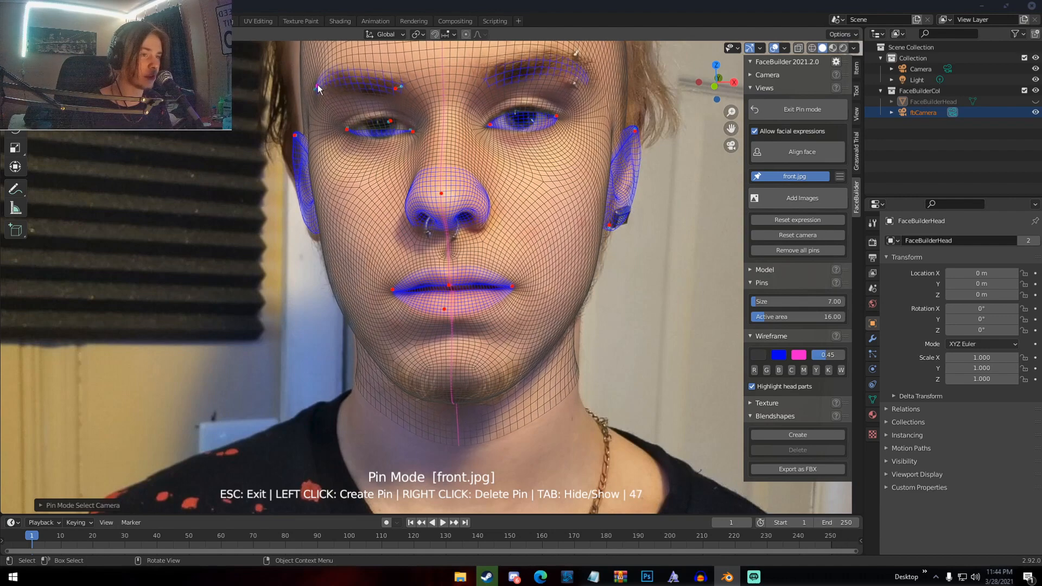
Adjust the inner corner pin of the subject's right eye once more and delete the nose-tip pin.
scroll(597, 117, down, 4)
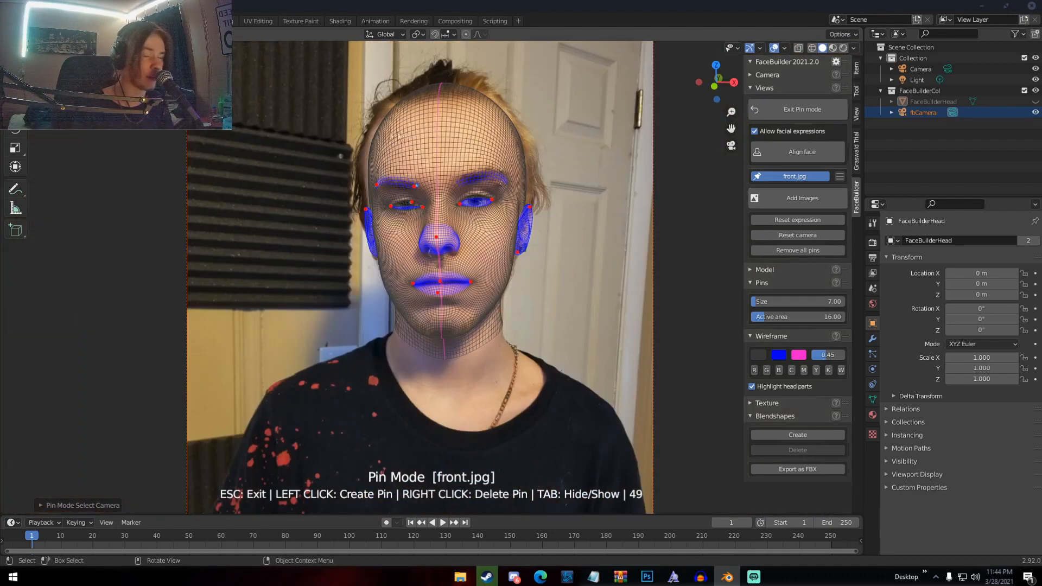
scroll(414, 98, down, 3)
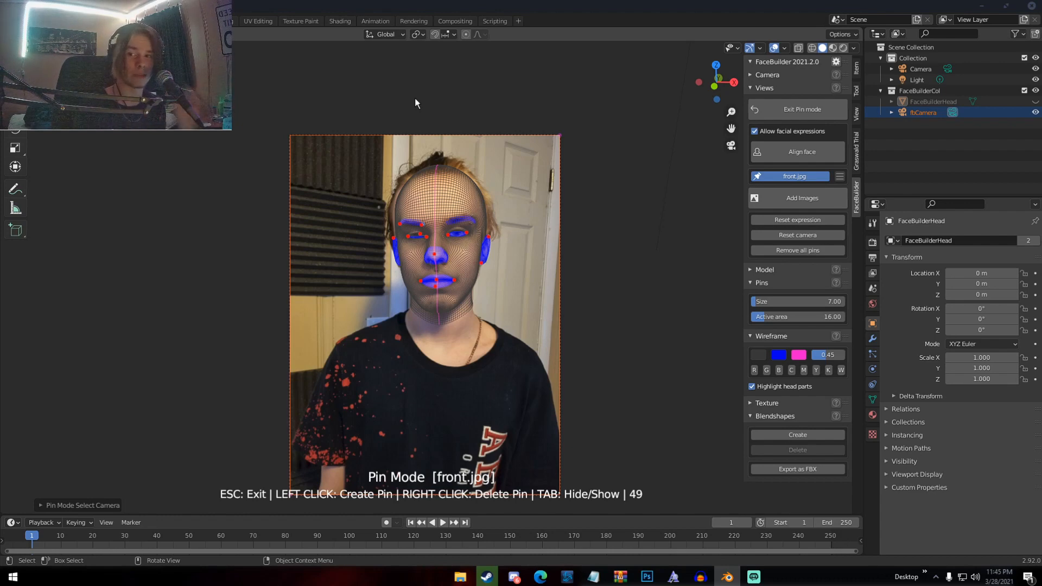
scroll(433, 145, up, 3)
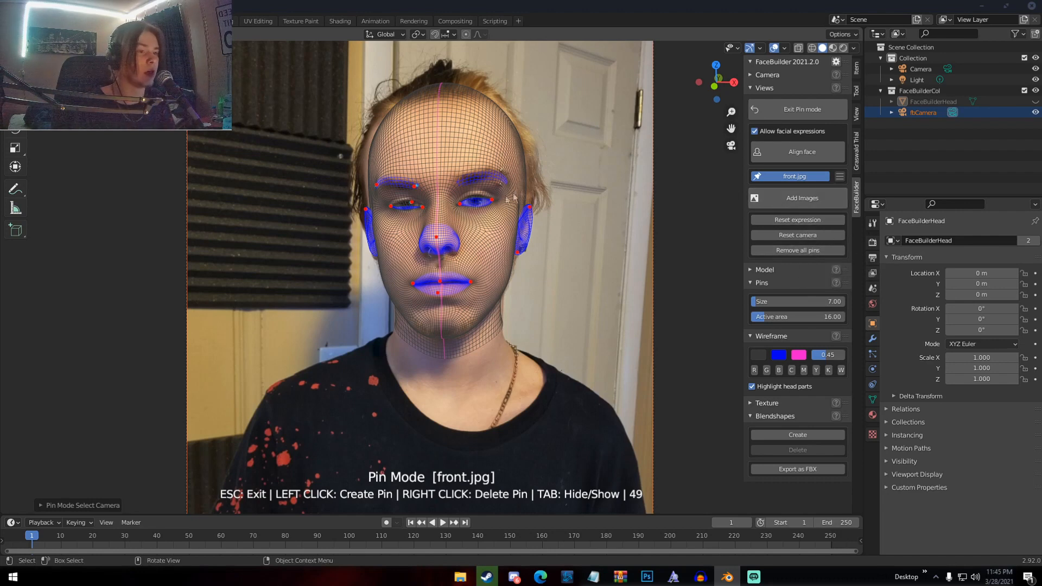
scroll(417, 214, up, 3)
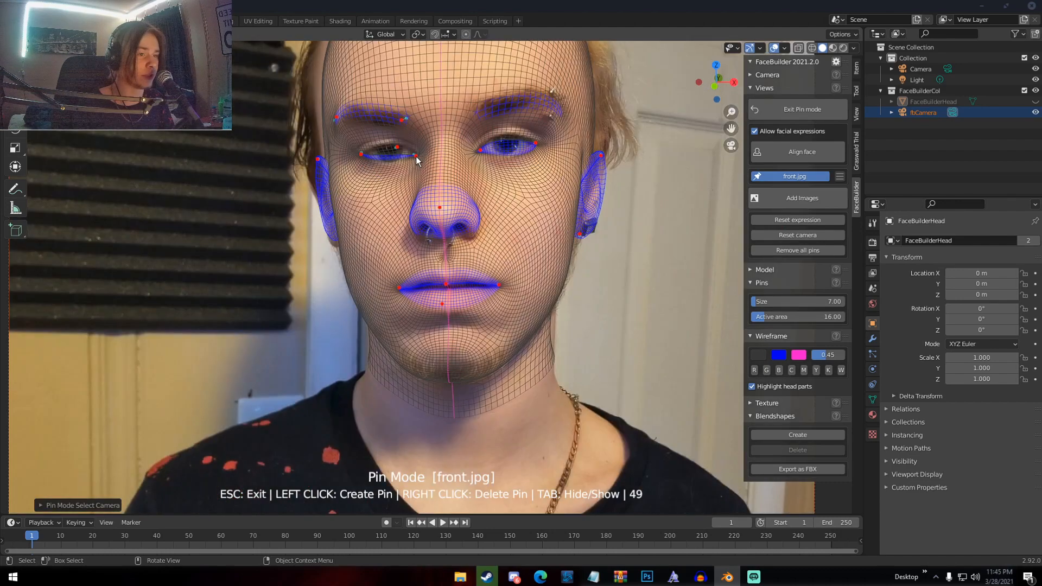
click(416, 156)
right_click(440, 208)
scroll(250, 129, down, 4)
Leave the new head file and return to the saved project with the winged figure.
click(25, 21)
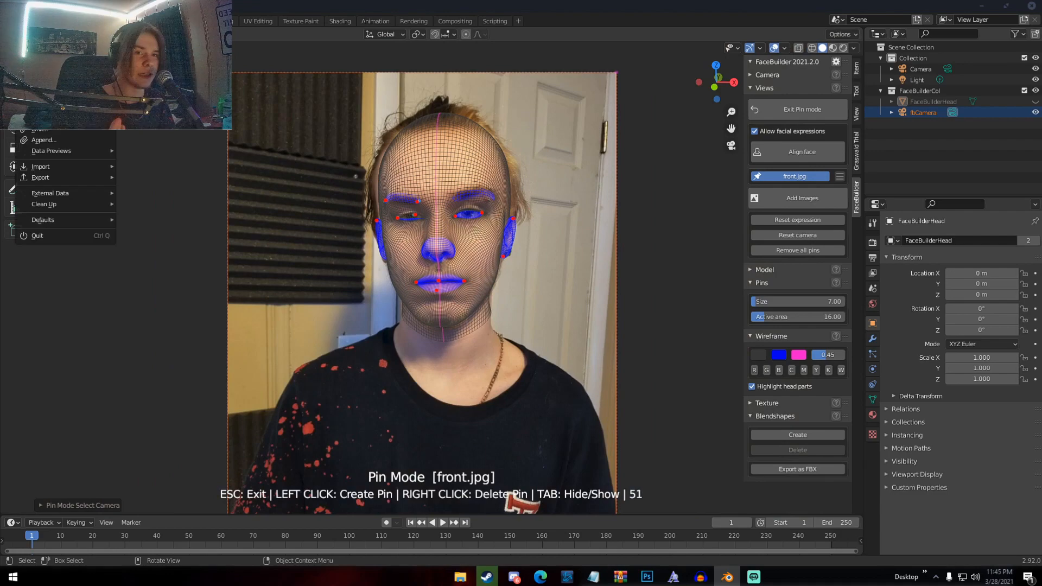
click(37, 235)
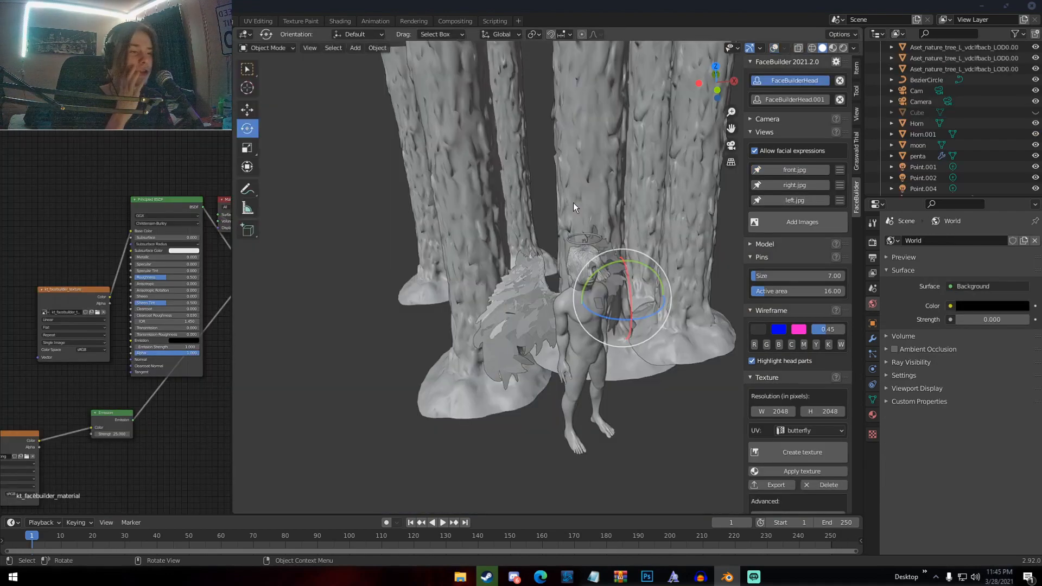
Examine the winged figure's finished head, hair and neck from several angles, and select the head.
middle_drag(573, 203, 551, 259)
key(KP_0)
scroll(567, 229, down, 4)
scroll(551, 259, up, 5)
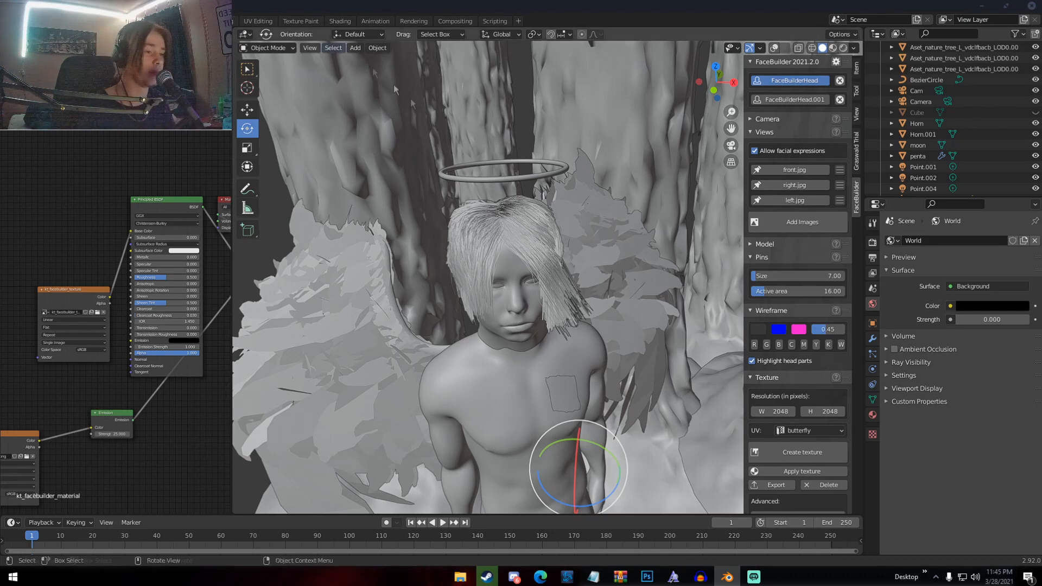
mouse_move(539, 301)
middle_down()
mouse_move(559, 288)
mouse_move(545, 288)
middle_up()
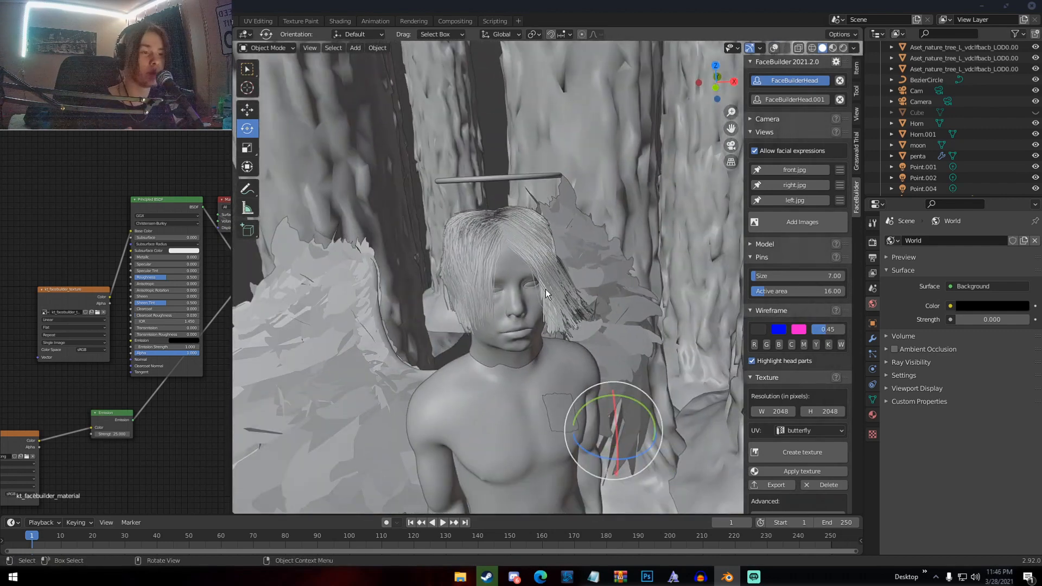
middle_drag(525, 287, 543, 277)
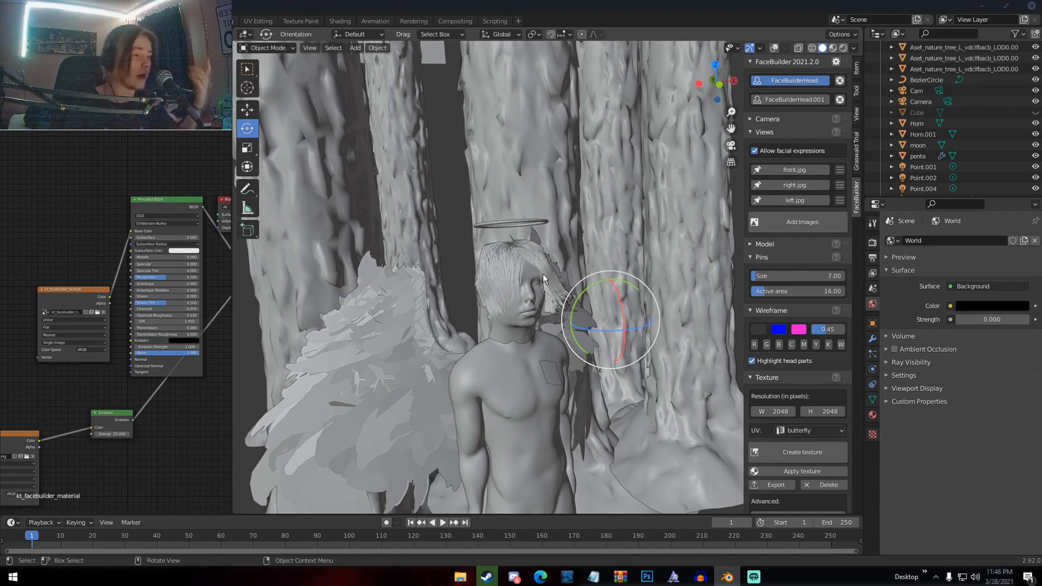
scroll(543, 278, up, 3)
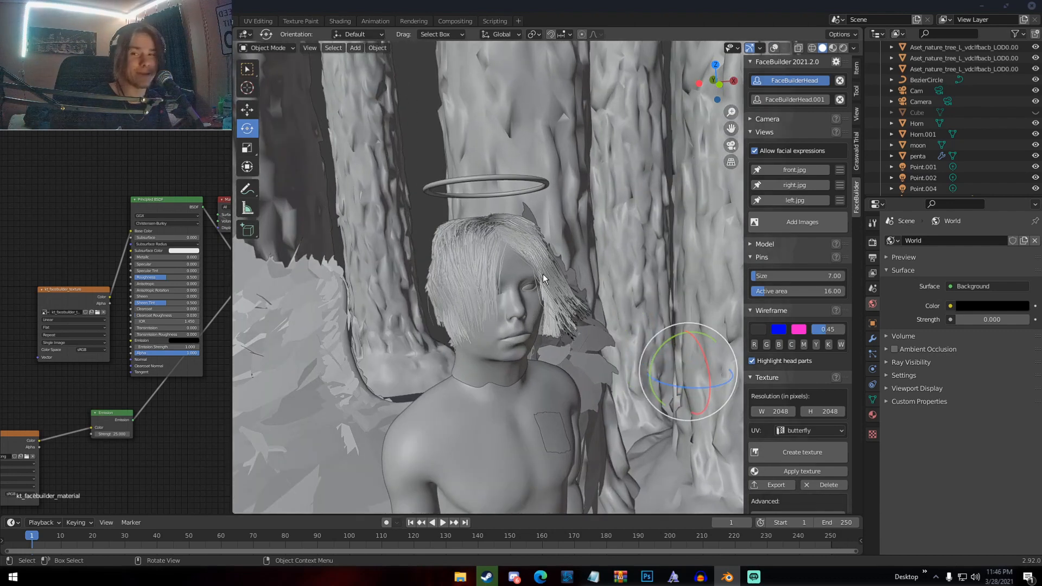
middle_drag(544, 278, 519, 283)
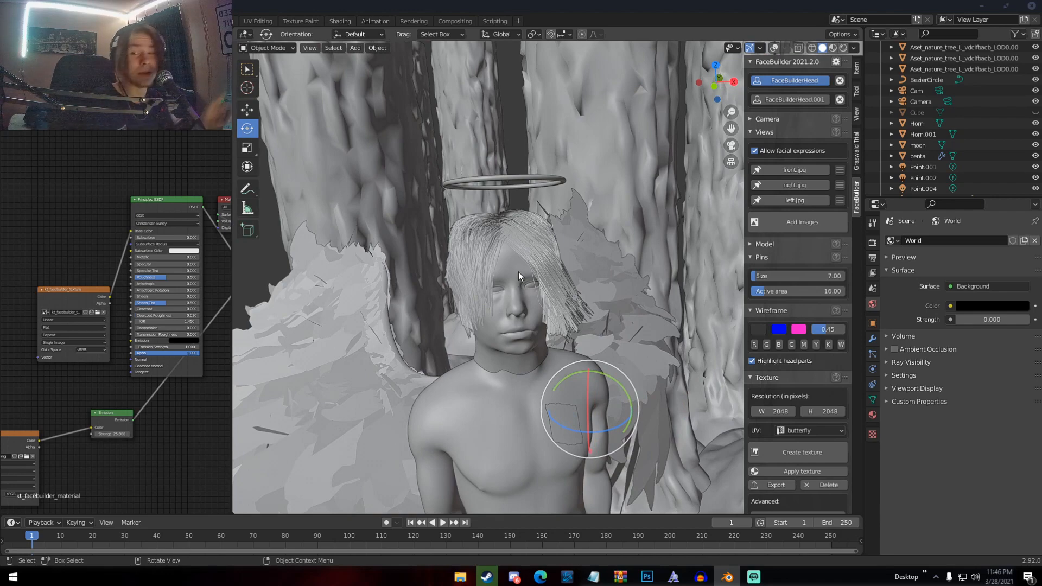
click(519, 272)
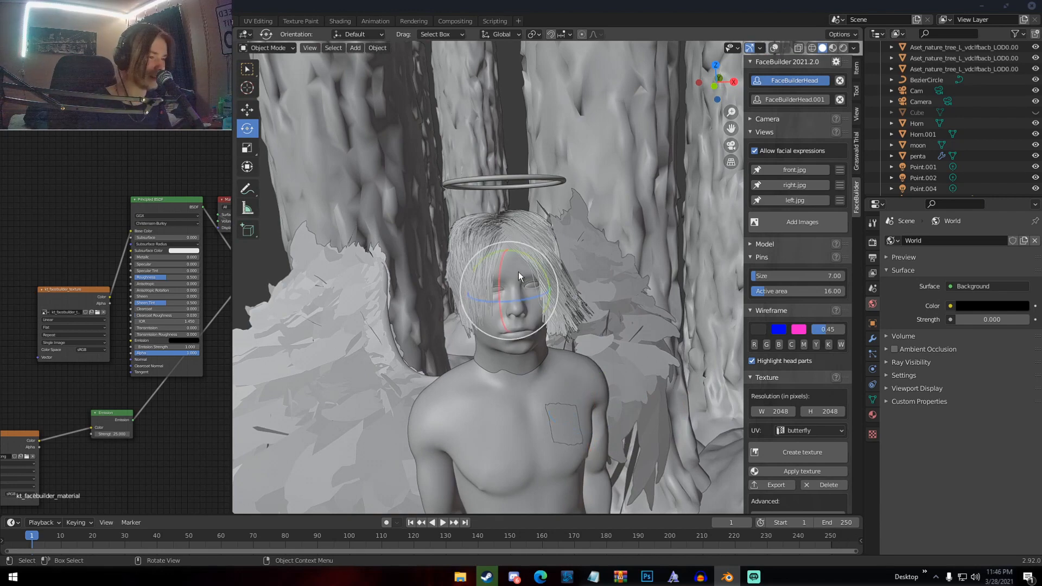
Turn on the viewport overlays and put the head into Weight Paint mode.
click(773, 47)
middle_drag(586, 177, 613, 201)
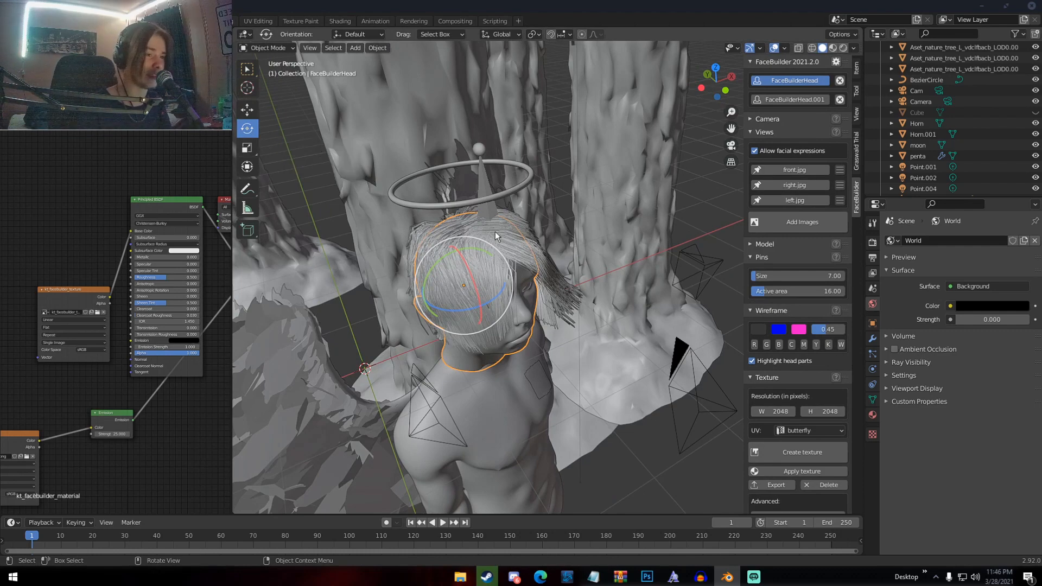
middle_drag(463, 285, 283, 83)
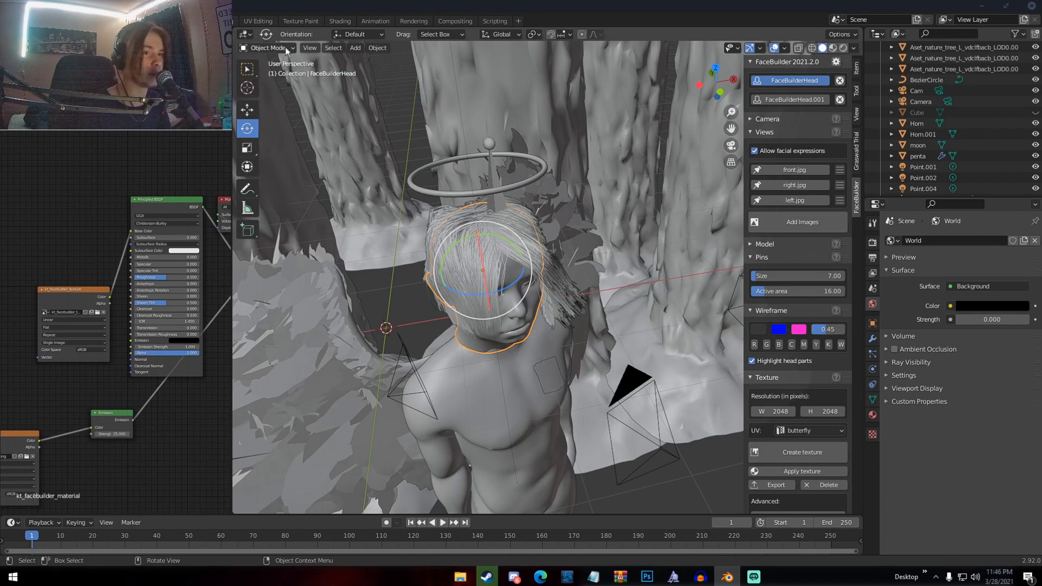
click(265, 51)
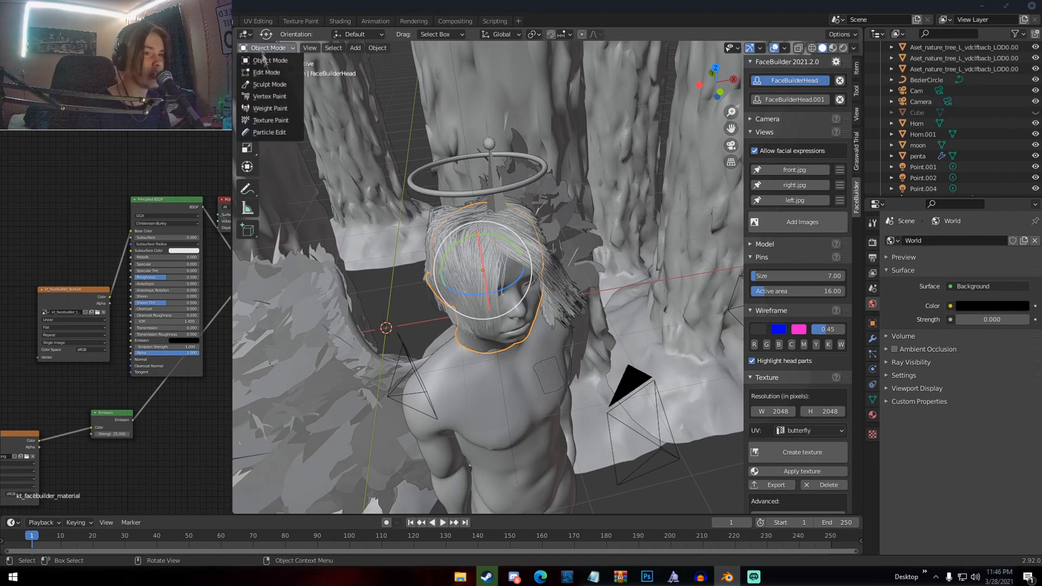
click(271, 108)
mouse_move(491, 258)
middle_down()
mouse_move(429, 233)
mouse_move(432, 217)
middle_up()
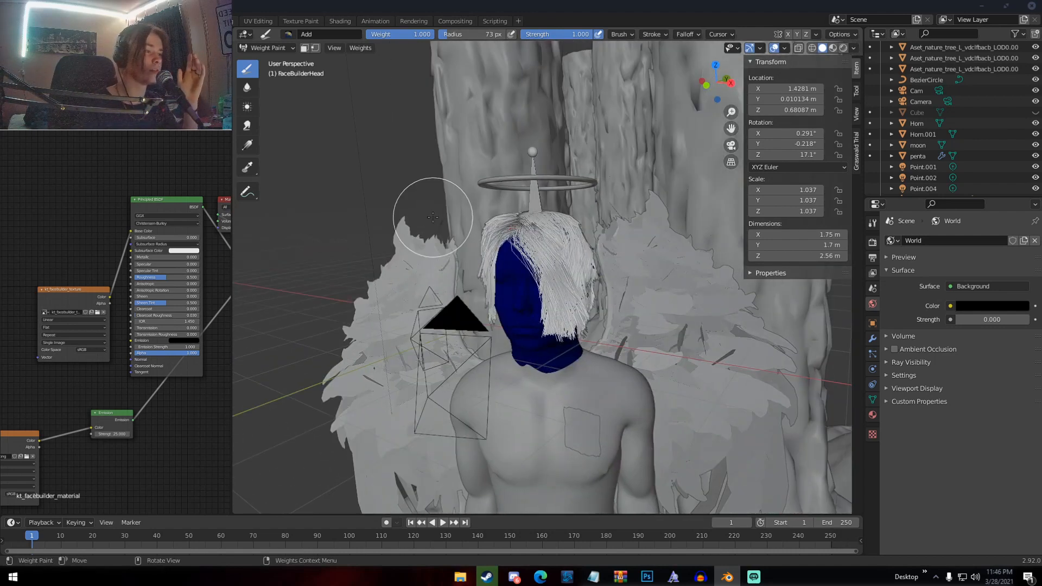
Try rendered shading in the viewport, go back to solid shading and return the head to Object Mode.
key(z)
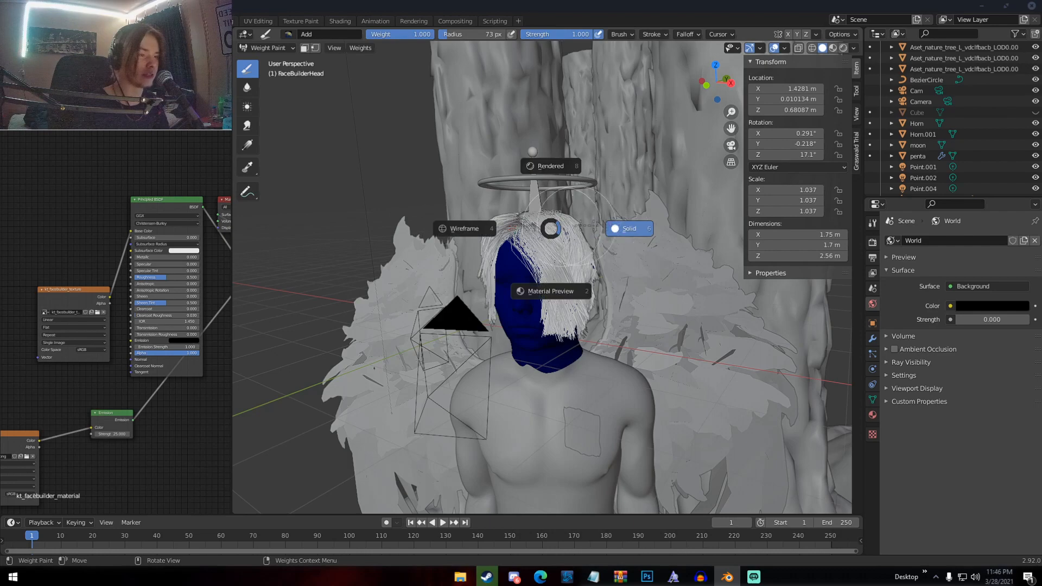
click(564, 167)
key(z)
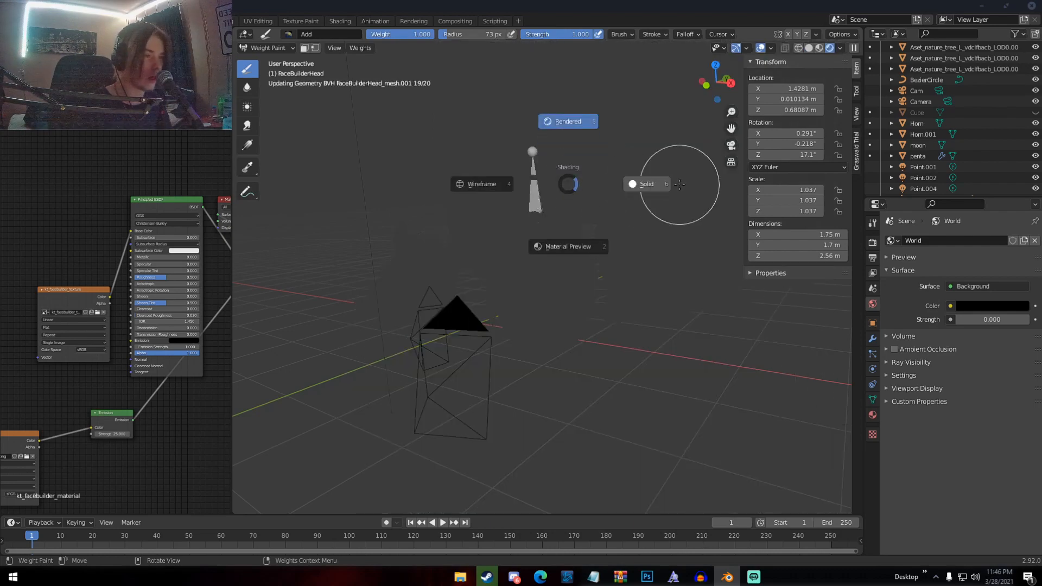
click(654, 181)
click(274, 47)
click(268, 56)
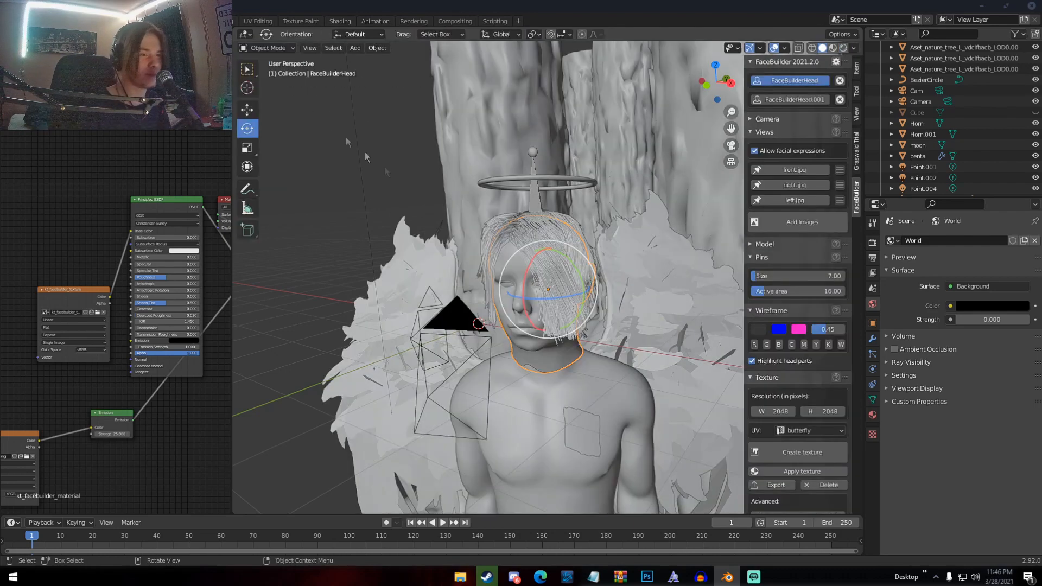
Examine the face up close and review FaceBuilder's texture resolution, UV and texture creation options.
scroll(524, 297, up, 3)
middle_drag(524, 297, 564, 291)
click(496, 251)
click(494, 251)
scroll(777, 287, down, 5)
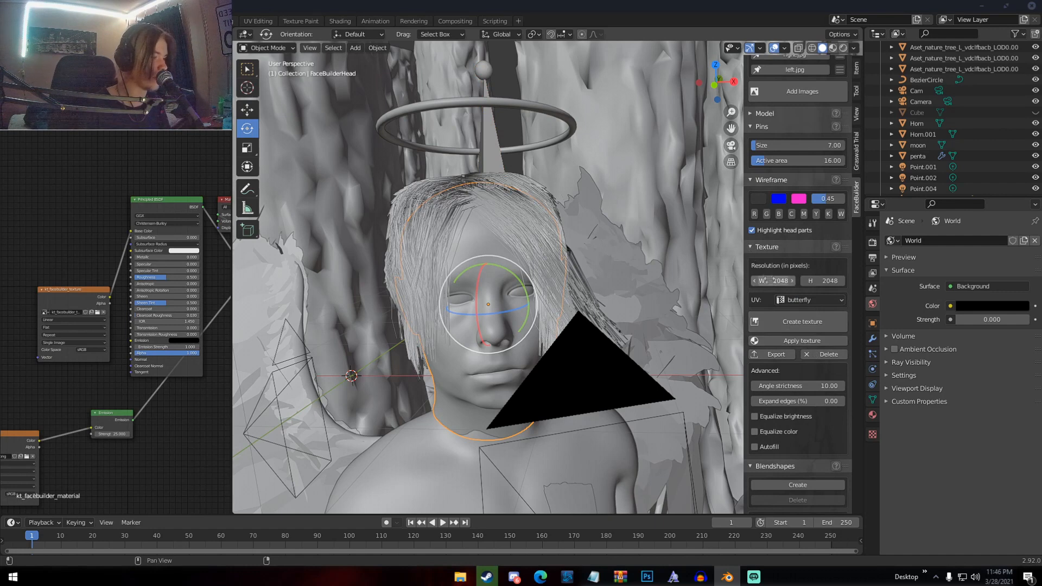
click(784, 318)
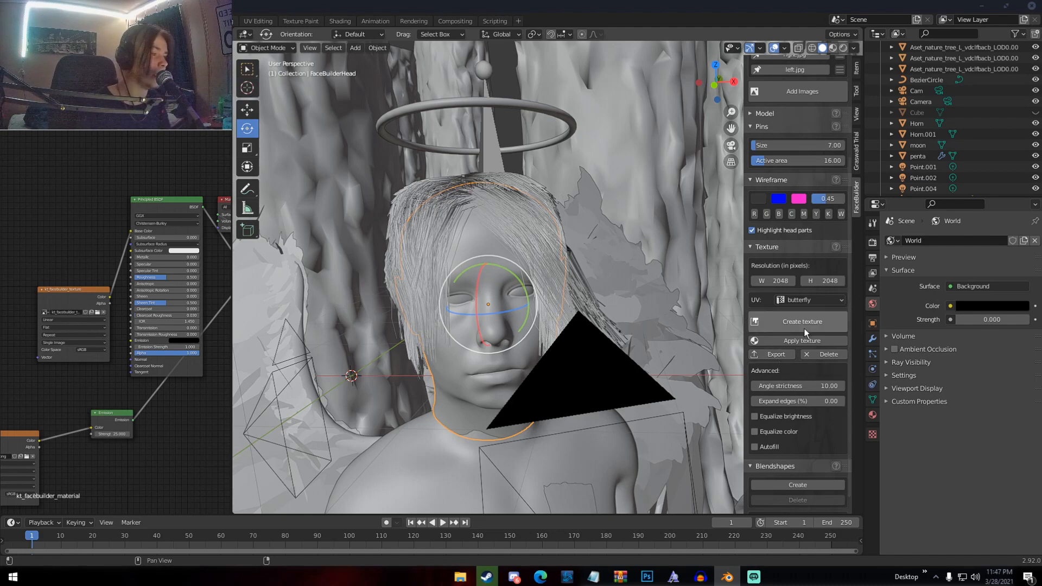
scroll(802, 313, up, 4)
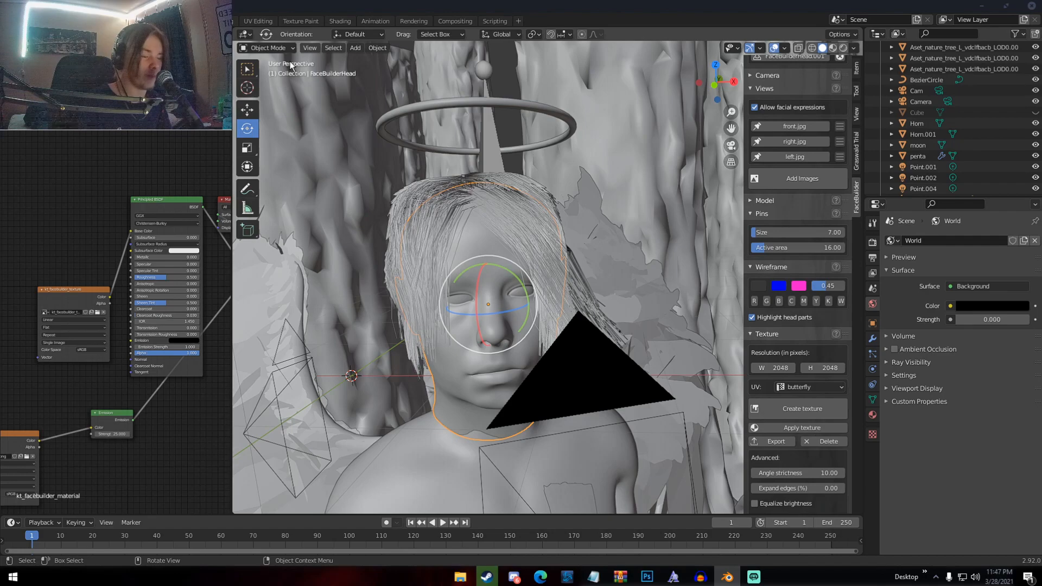
Put the head back into Weight Paint mode and look through the available weight brushes.
click(268, 48)
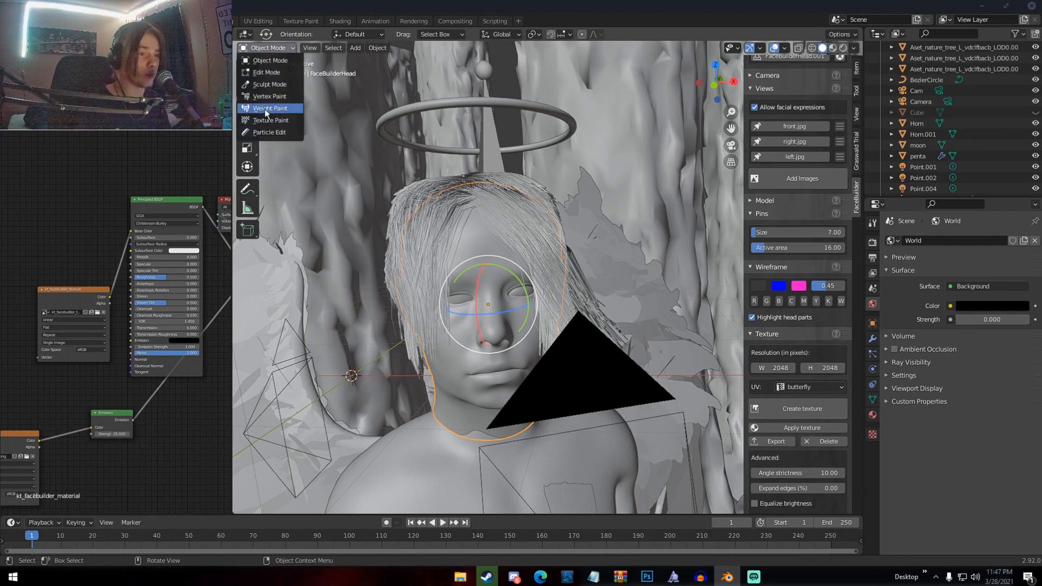
click(260, 107)
middle_drag(428, 187, 616, 289)
click(288, 35)
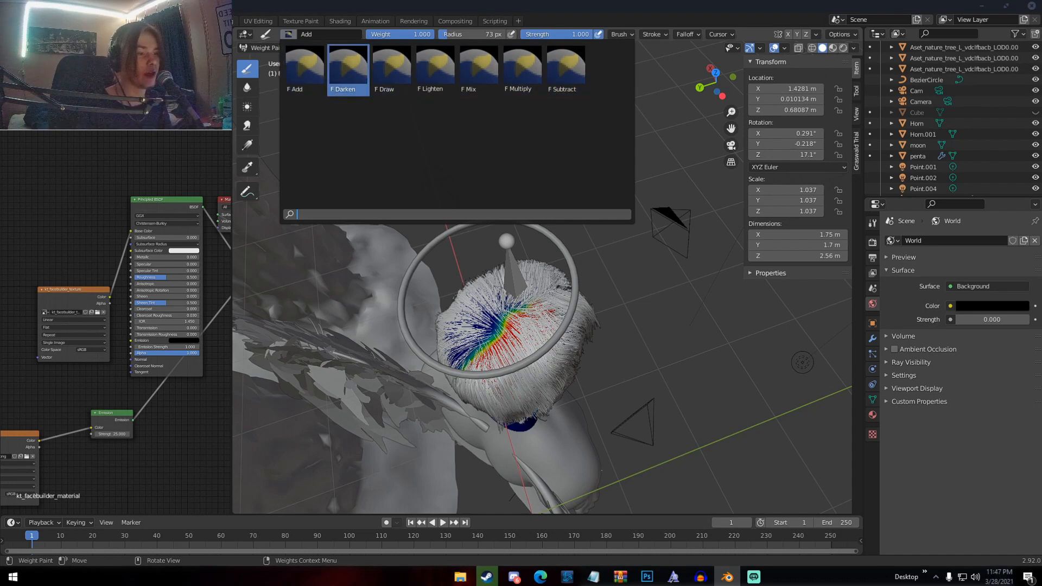
Examine the painted weights along the hair parting from behind, above, the side and the front.
mouse_move(543, 315)
middle_down()
mouse_move(596, 269)
mouse_move(627, 305)
middle_up()
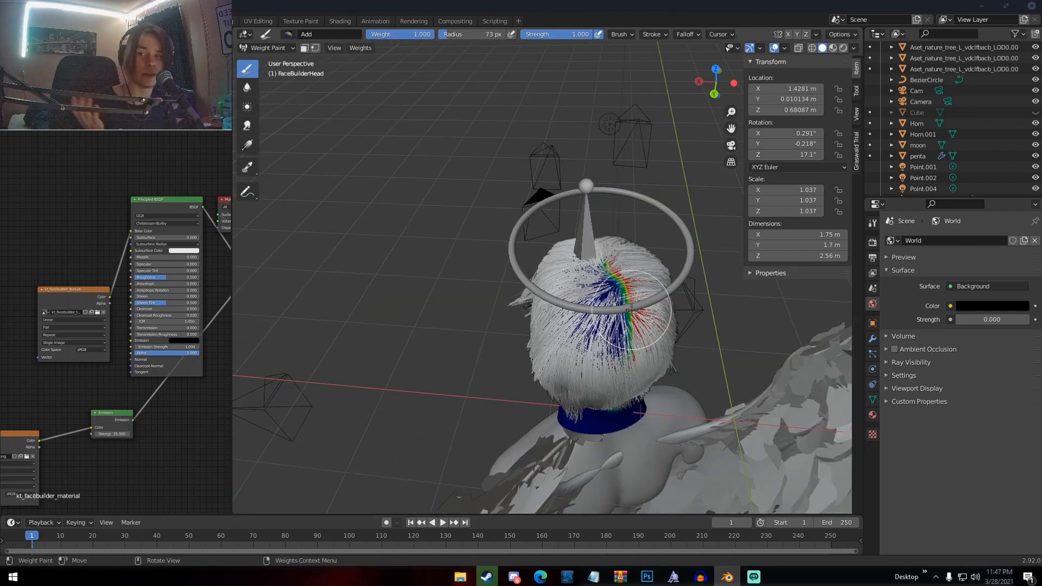
middle_drag(632, 309, 510, 314)
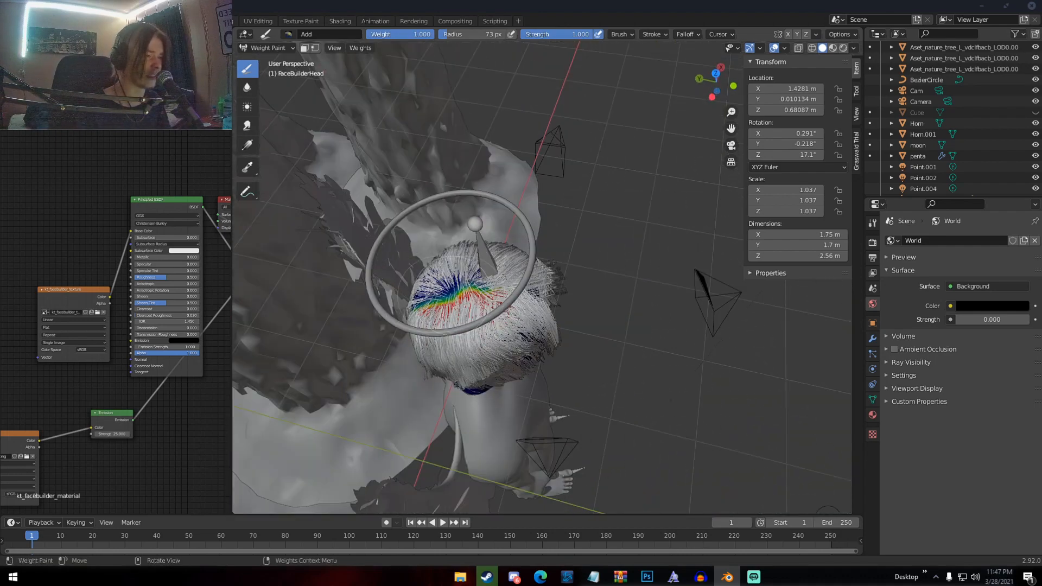
middle_drag(505, 271, 608, 163)
scroll(544, 286, up, 10)
scroll(564, 277, down, 7)
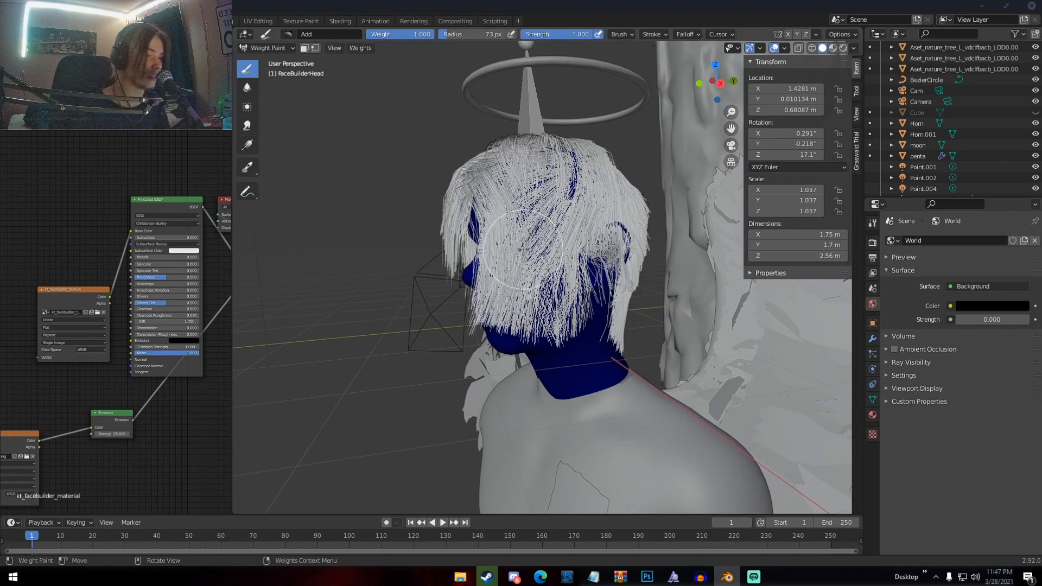
mouse_move(581, 240)
middle_down()
mouse_move(548, 255)
mouse_move(510, 344)
middle_up()
drag(510, 344, 564, 353)
middle_drag(566, 353, 57, 254)
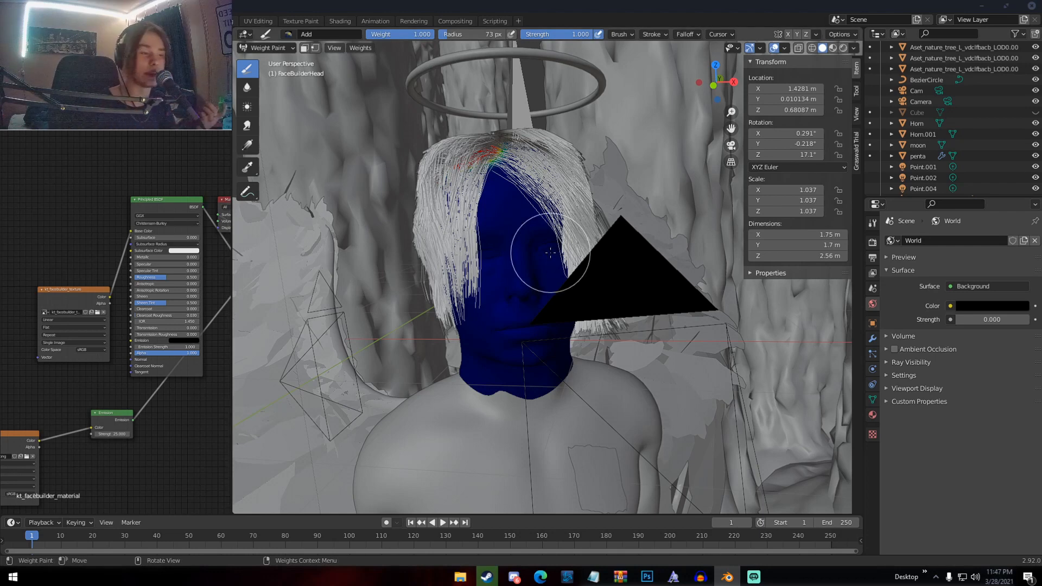
middle_drag(523, 219, 538, 220)
Keep solid shading and compare the painted hair areas on the crown and both sides of the parting.
key(z)
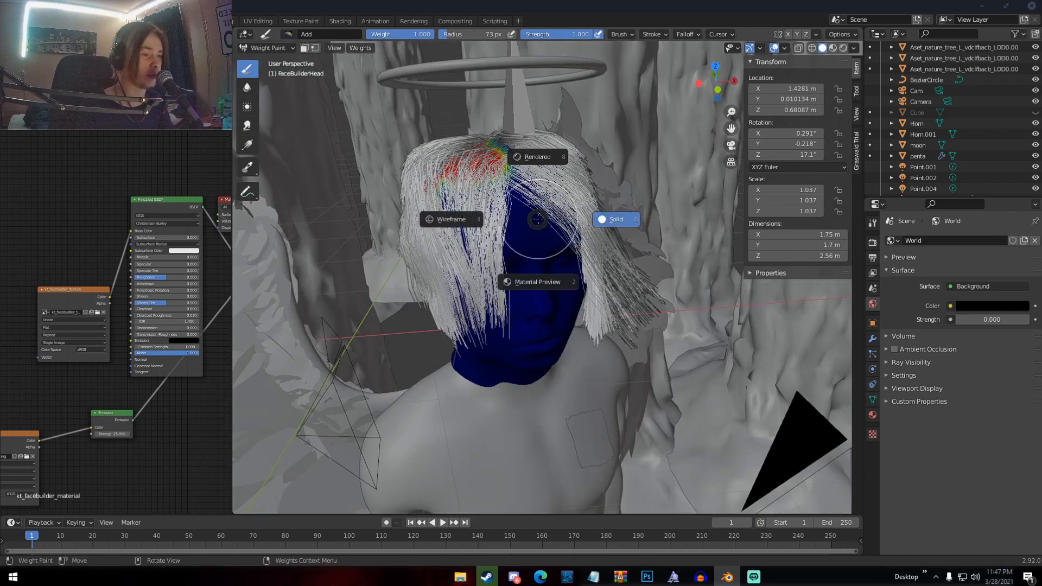
click(601, 206)
middle_drag(602, 207, 499, 239)
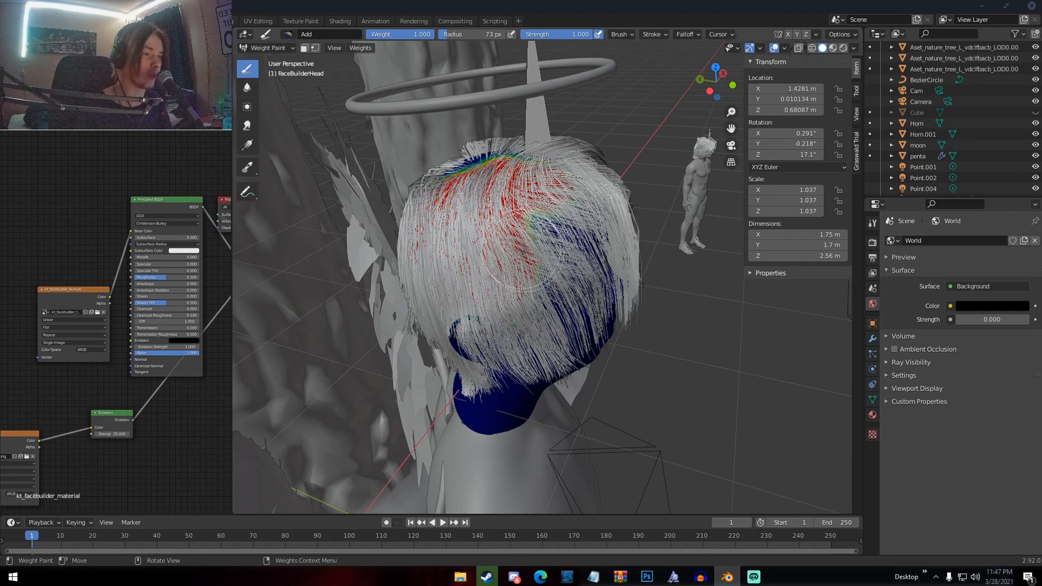
mouse_move(594, 205)
middle_down()
mouse_move(534, 227)
mouse_move(596, 185)
middle_up()
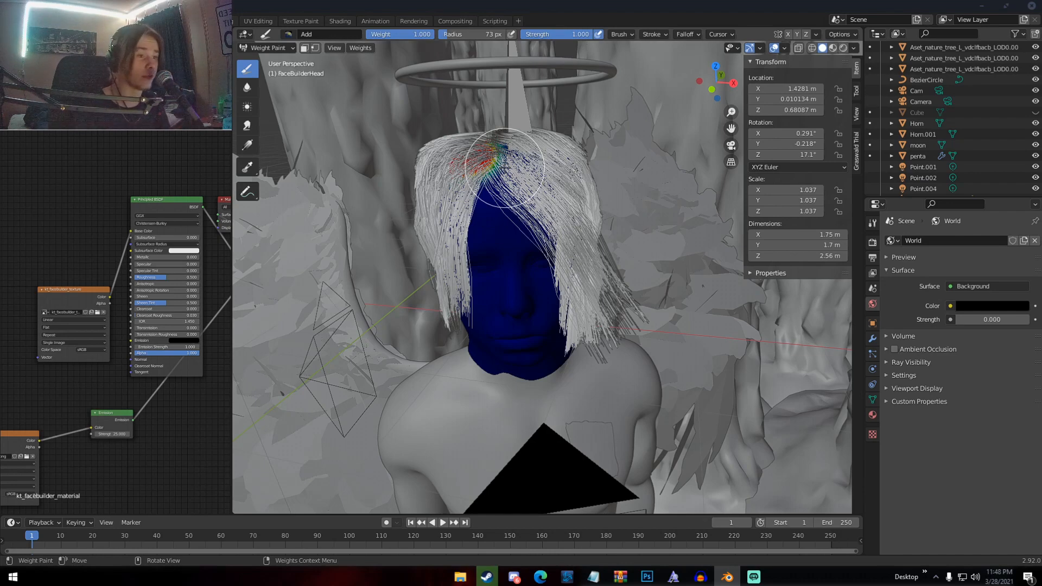
middle_drag(502, 168, 672, 196)
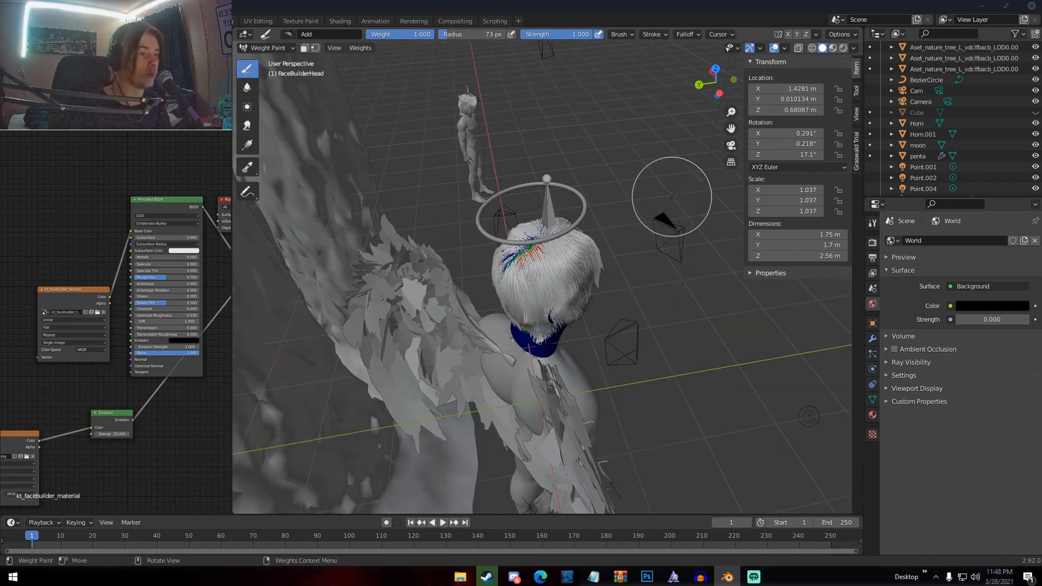
scroll(652, 237, up, 10)
scroll(552, 228, down, 10)
middle_drag(461, 228, 697, 244)
scroll(537, 239, up, 4)
scroll(552, 228, down, 4)
middle_drag(550, 236, 552, 221)
scroll(553, 221, up, 5)
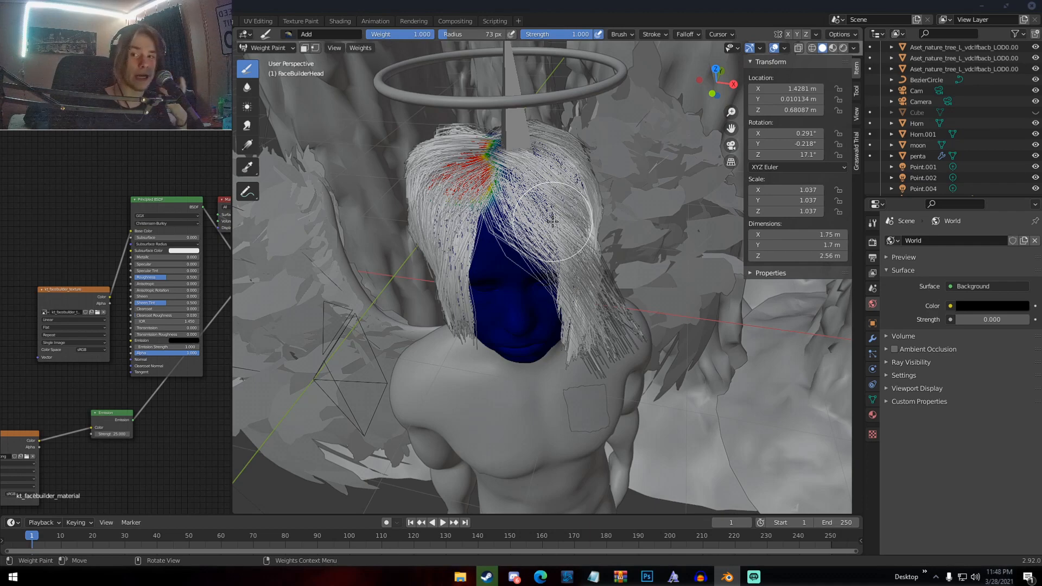
middle_drag(552, 221, 494, 250)
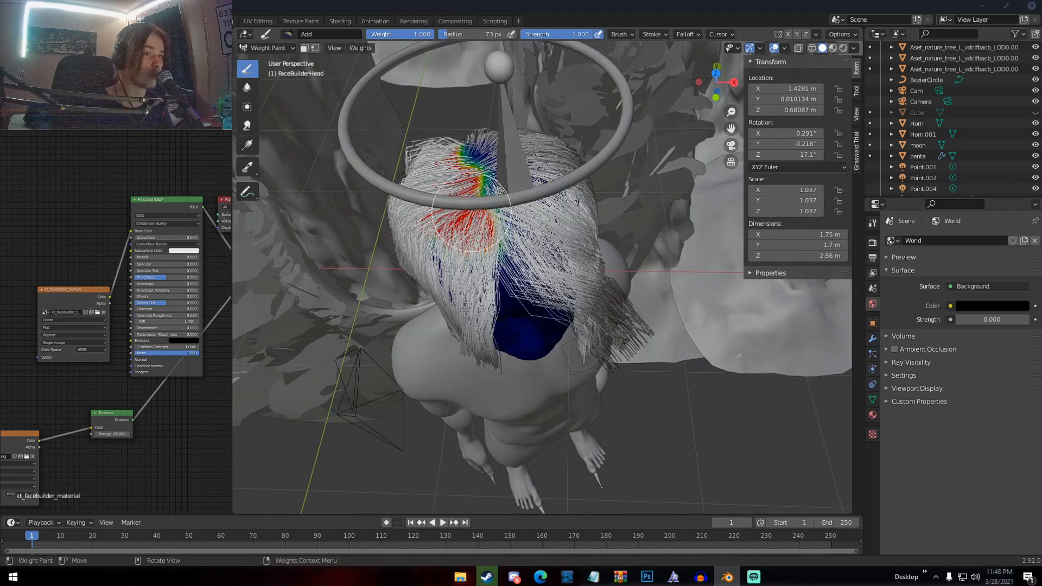
middle_drag(491, 266, 467, 180)
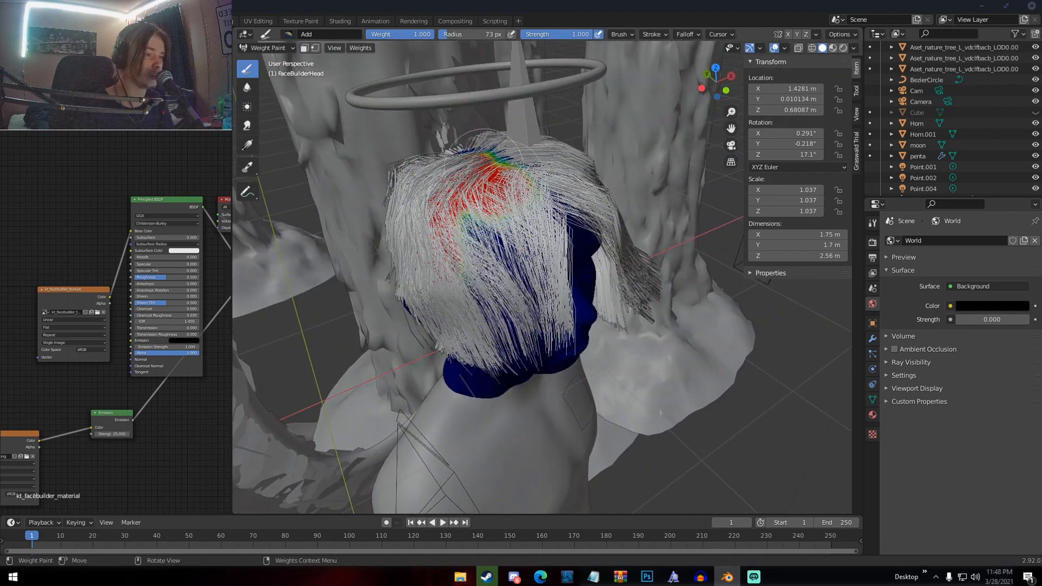
Show the head's vertex groups used for the hair and return the head to Object Mode.
click(873, 399)
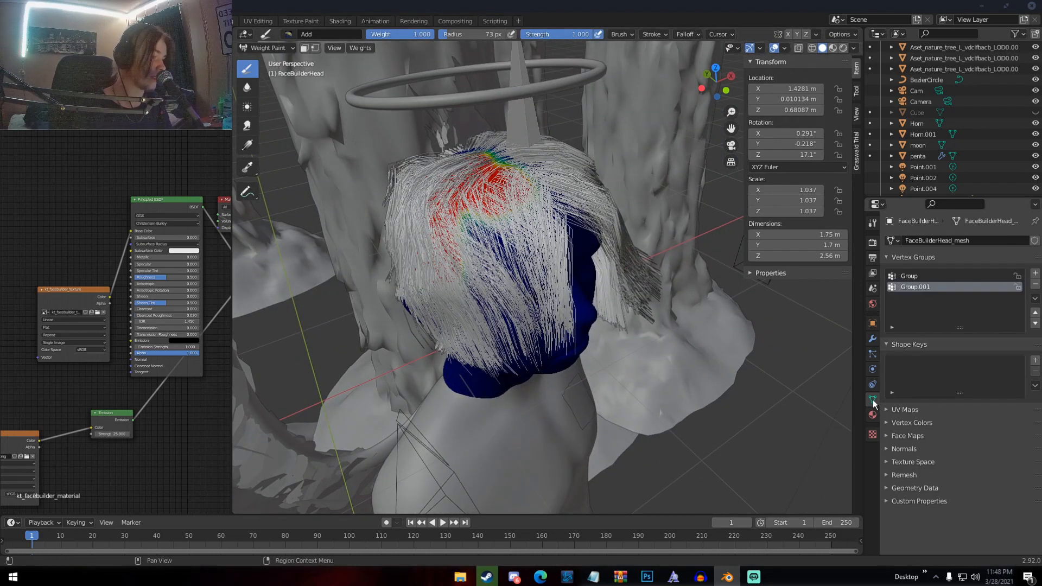
middle_drag(719, 251, 624, 273)
mouse_move(735, 278)
middle_down()
mouse_move(570, 190)
mouse_move(461, 163)
middle_up()
click(265, 48)
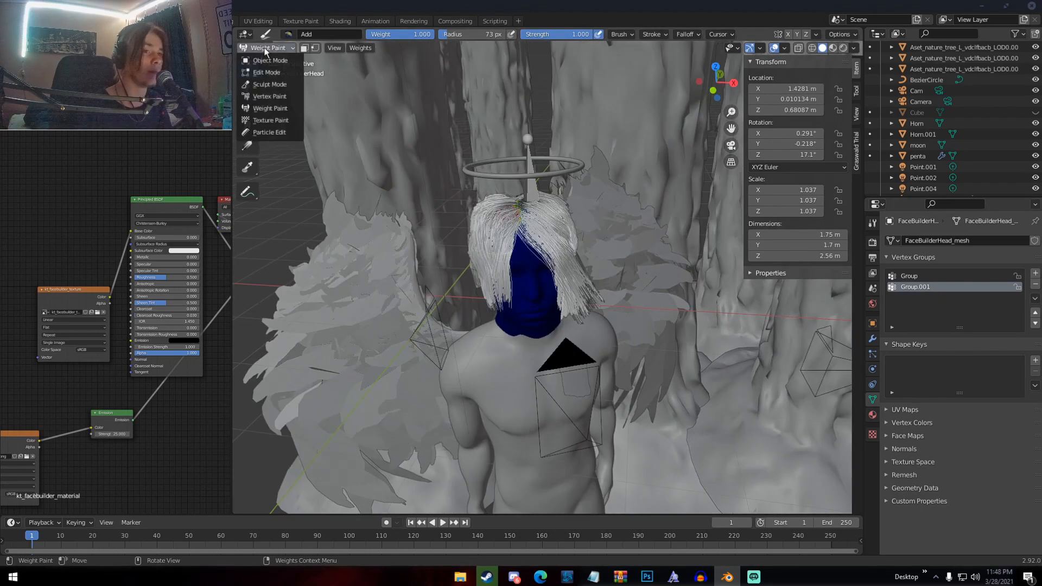
click(270, 61)
middle_drag(545, 201, 557, 188)
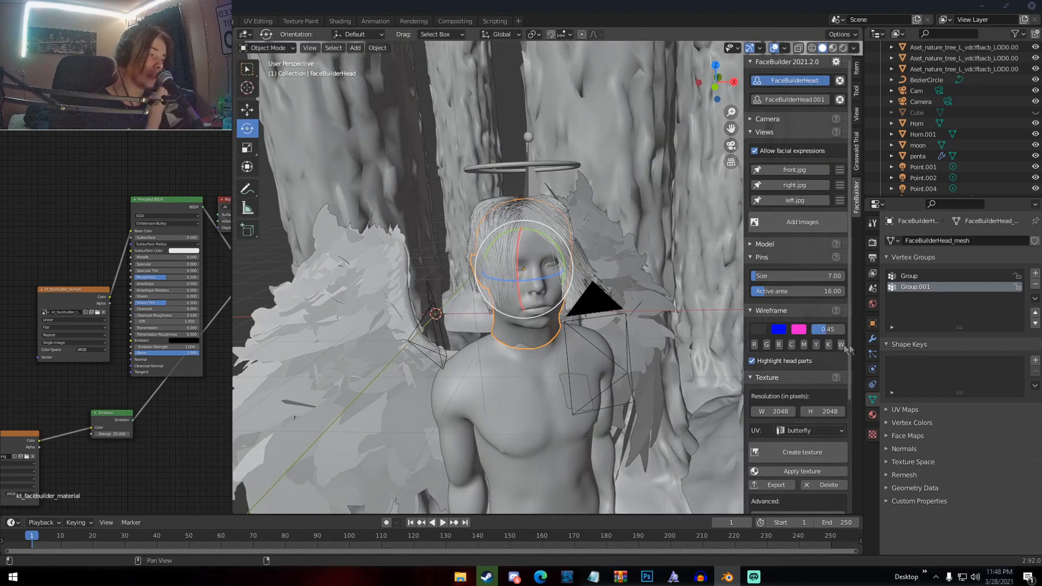
Open the head's hair particle systems, switch between the two and make ParticleSettings the active one.
click(872, 354)
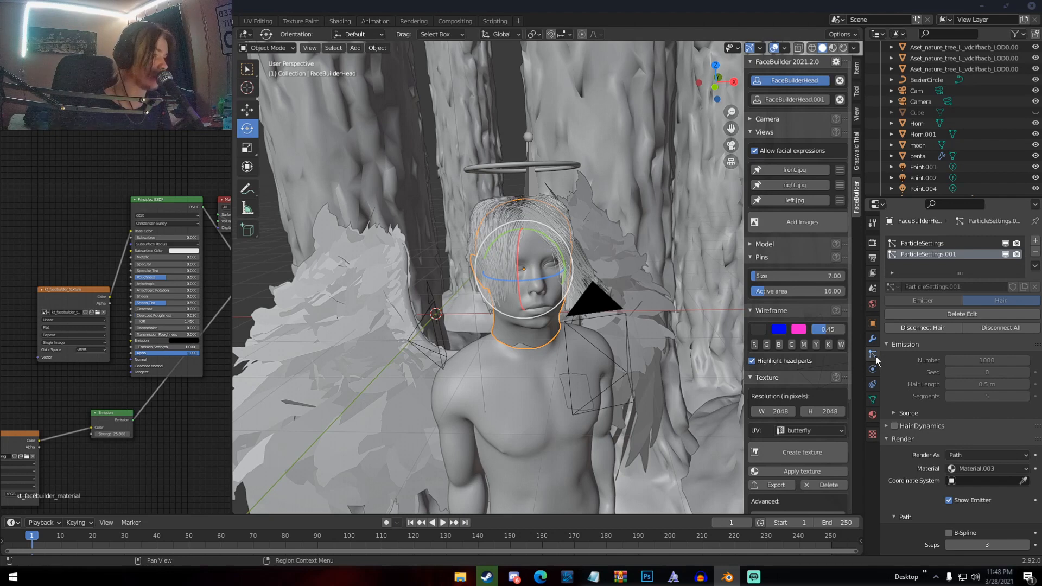
click(923, 244)
click(924, 254)
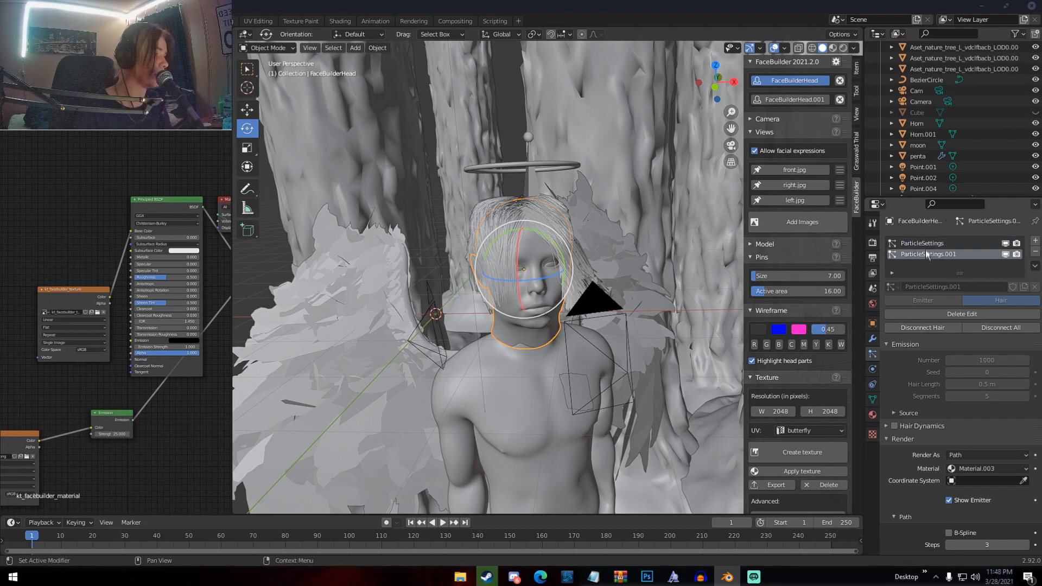
click(926, 246)
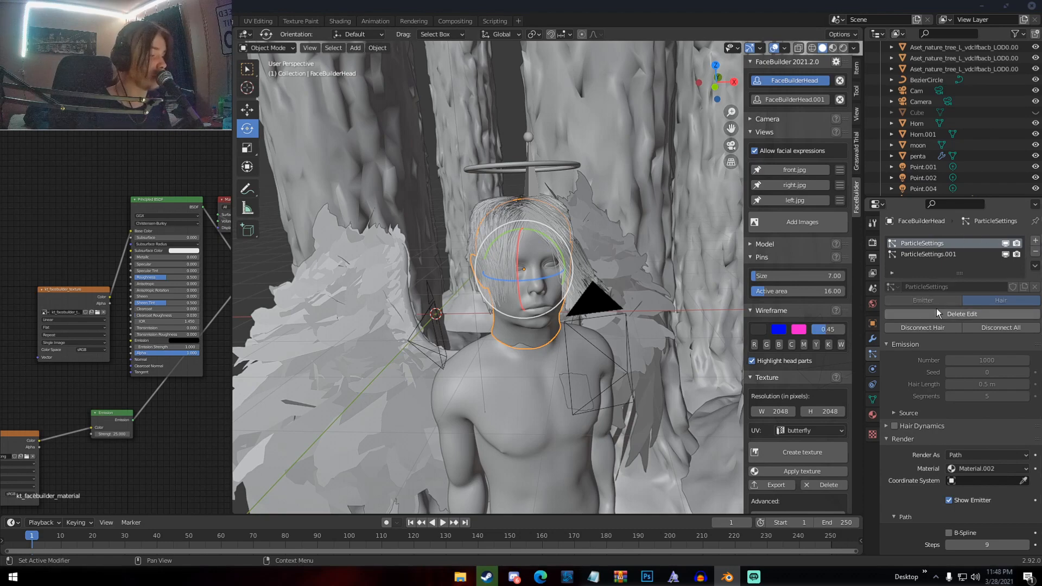
Widen the properties editor, hide the viewport sidebar and review the hair's emission and render settings beside the figure.
drag(863, 279, 506, 279)
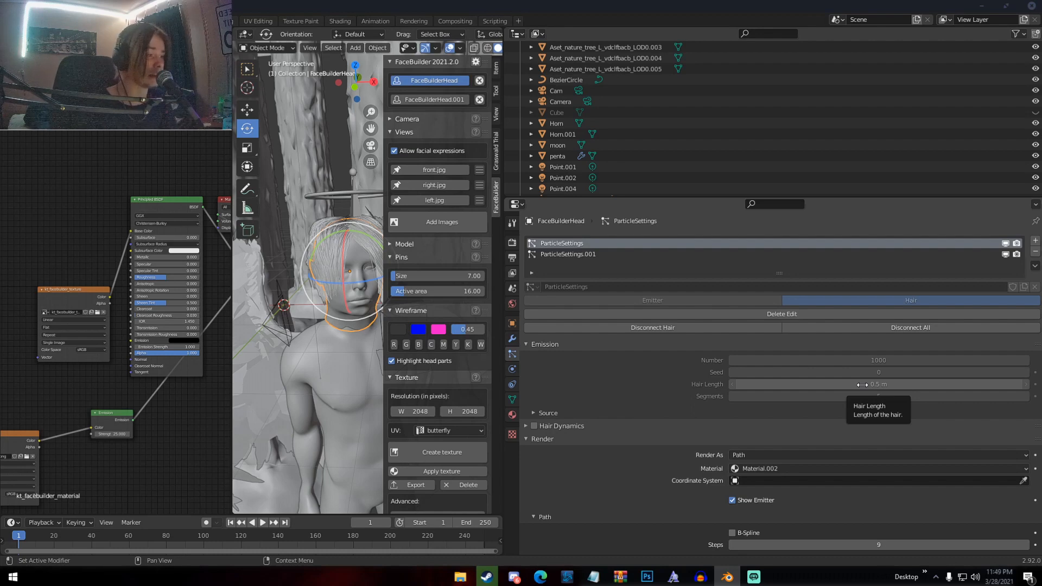
key(n)
middle_drag(379, 244, 434, 293)
scroll(357, 317, up, 3)
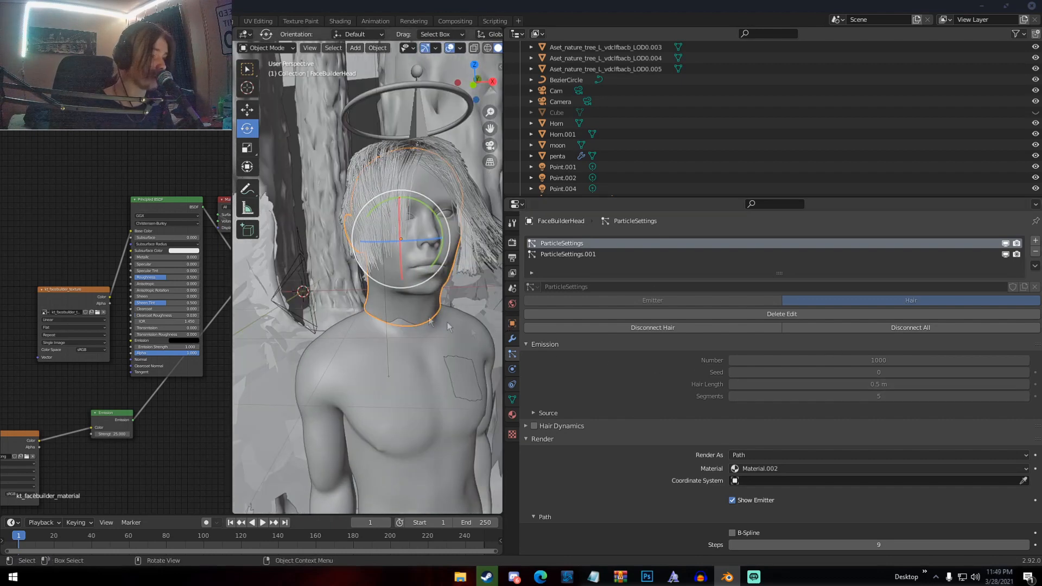
scroll(396, 304, down, 5)
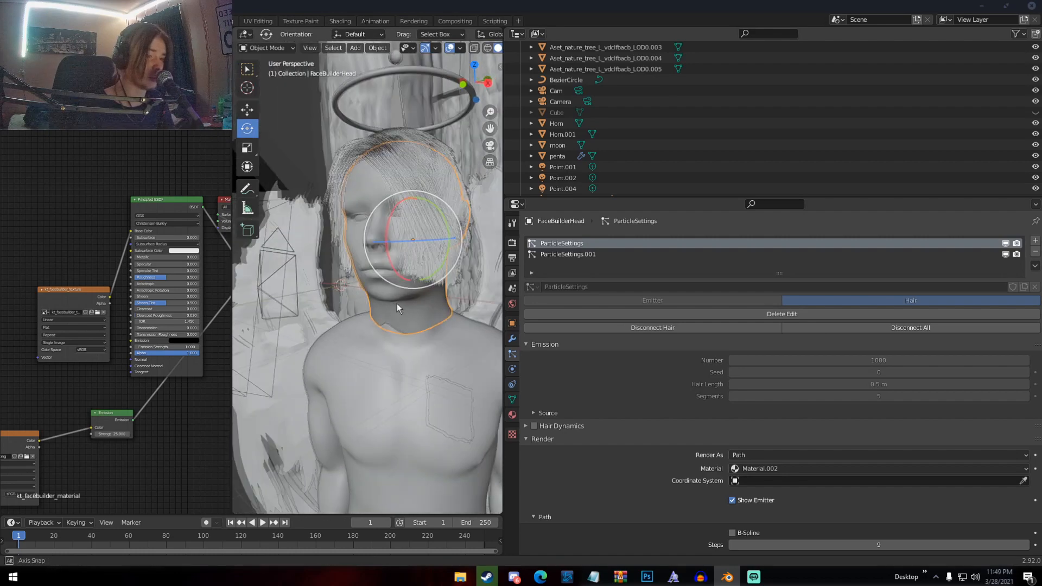
scroll(429, 305, down, 1)
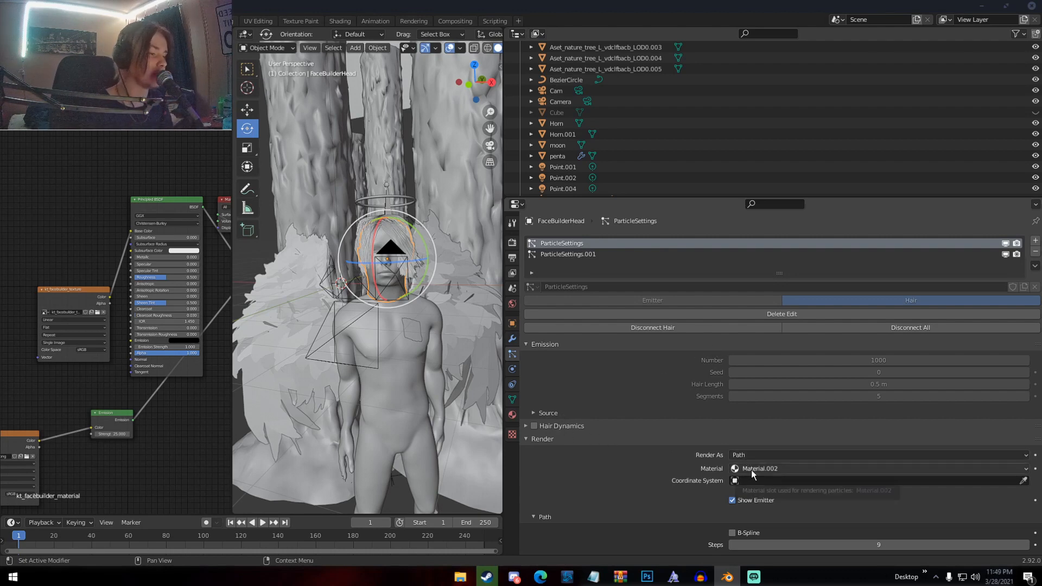
Frame the head closely and show its material slots.
scroll(352, 300, up, 4)
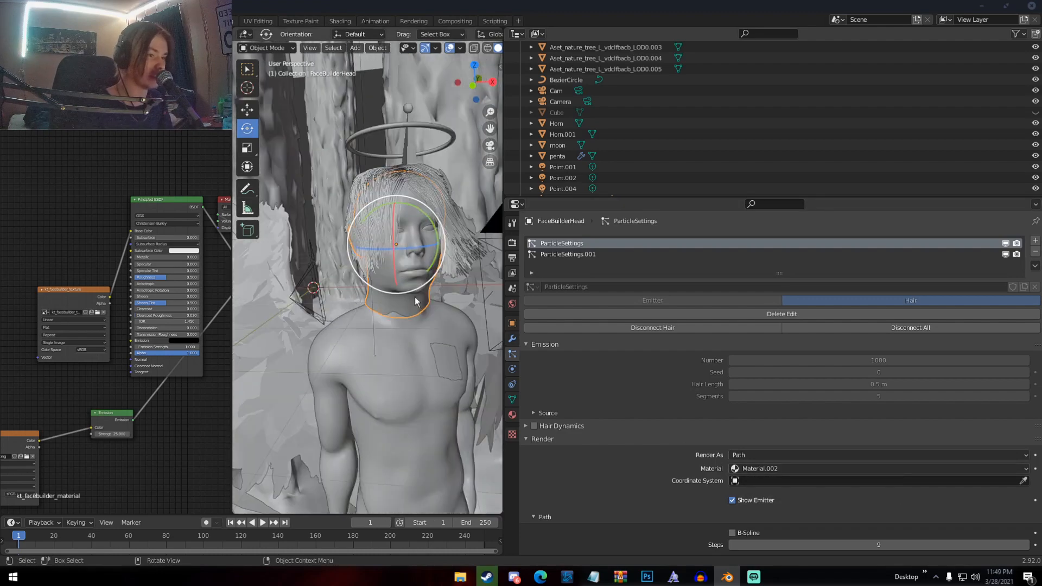
scroll(415, 302, up, 2)
click(511, 415)
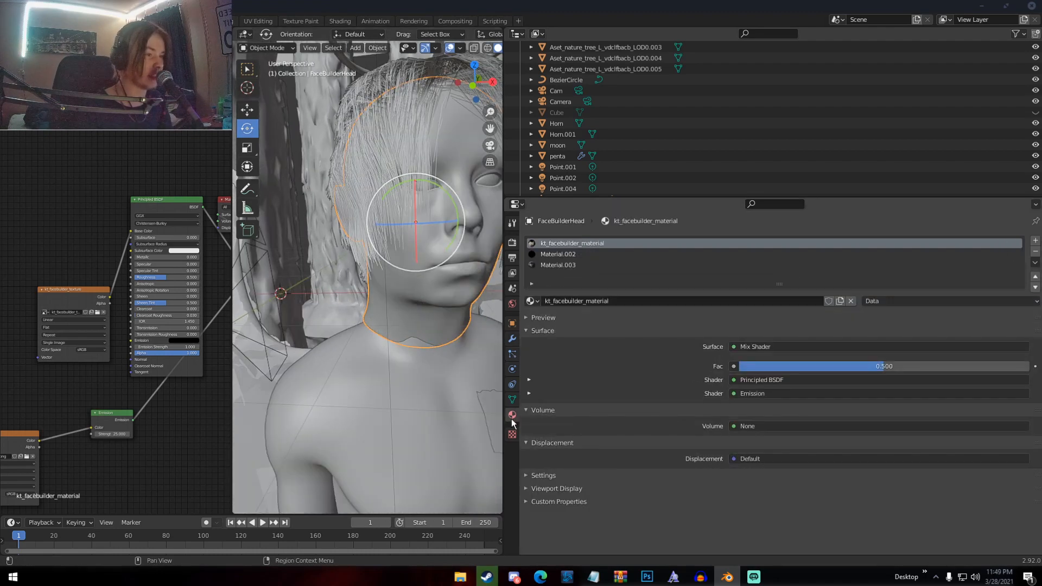
Show the Principled Hair BSDF settings of Material.003 and the render material choices of the ParticleSettings hair system.
click(554, 265)
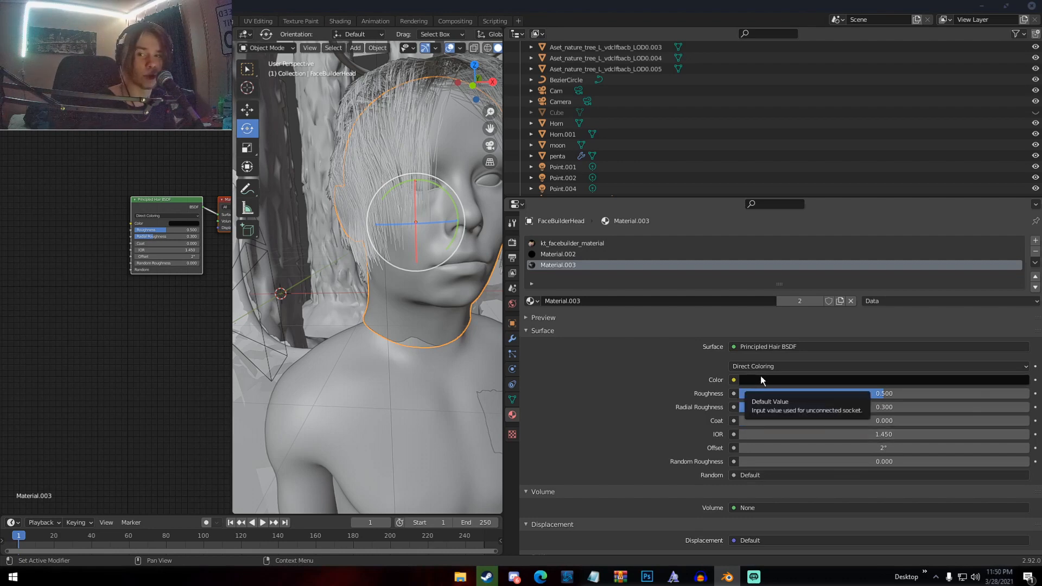
click(513, 353)
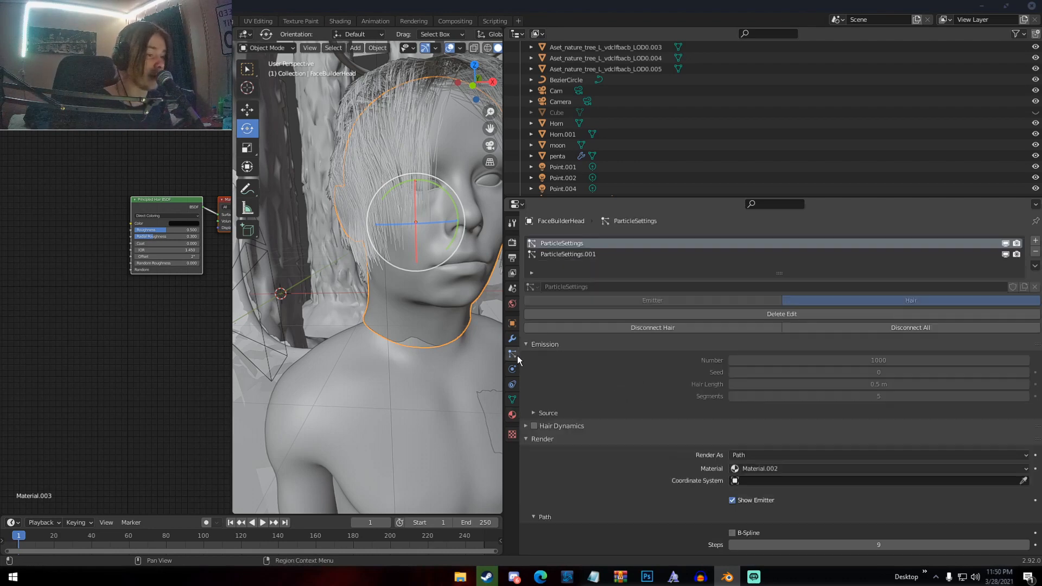
scroll(672, 398, down, 1)
click(760, 447)
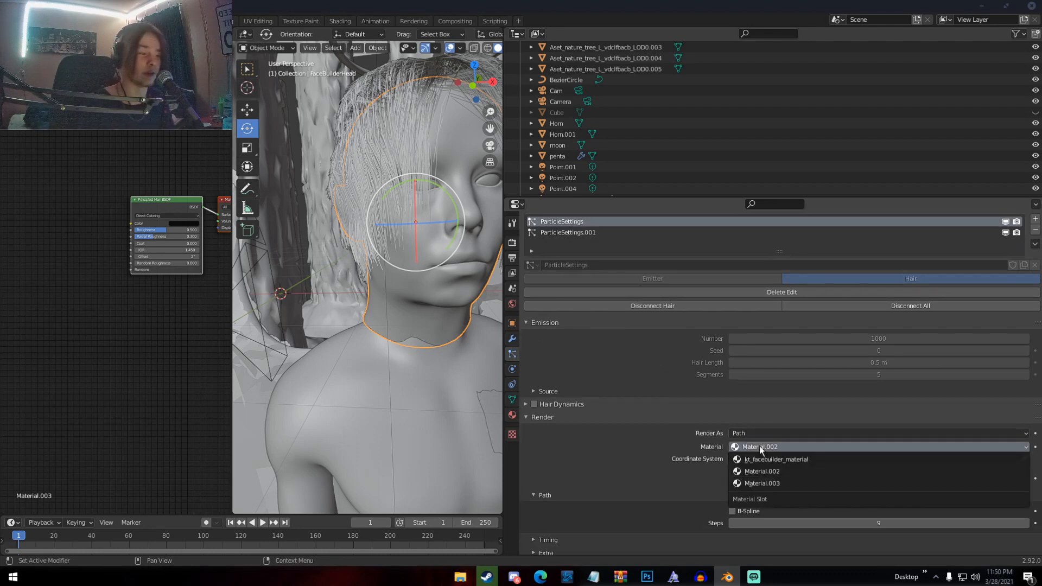
click(760, 446)
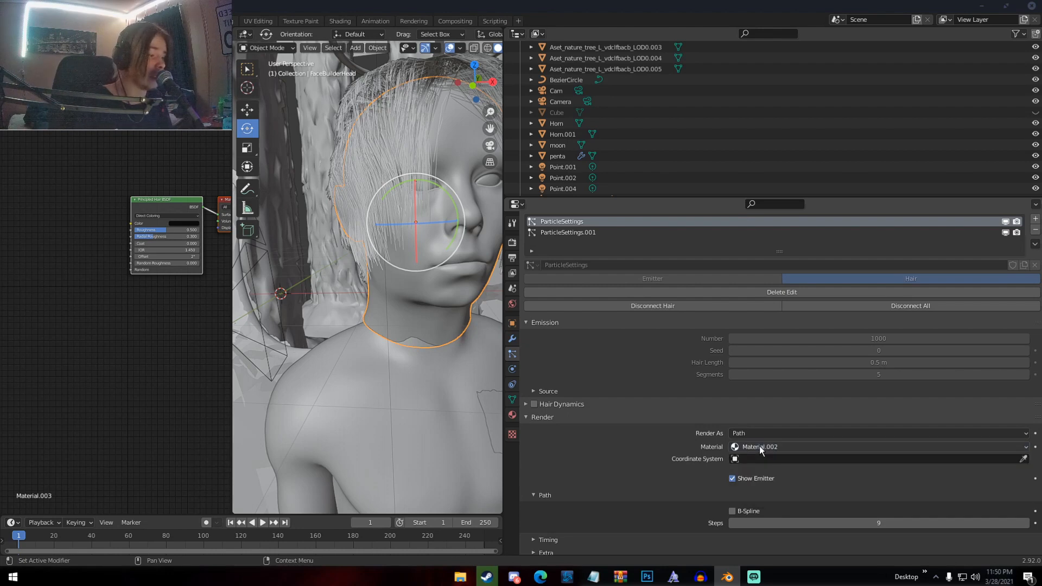
Try 7 strand steps for the hair's viewport display and set the value back to 2.
scroll(758, 447, down, 2)
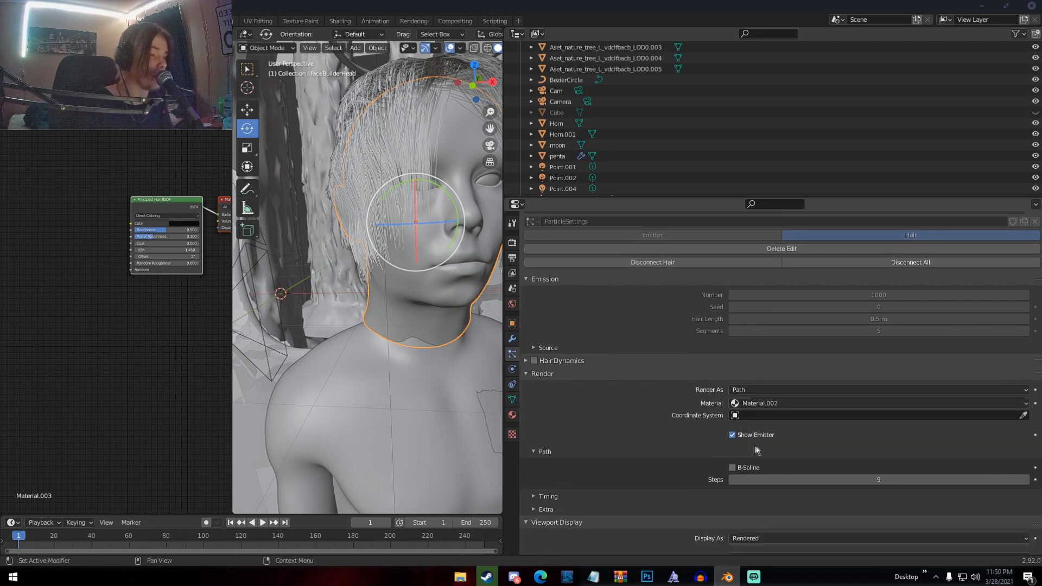
scroll(573, 444, down, 2)
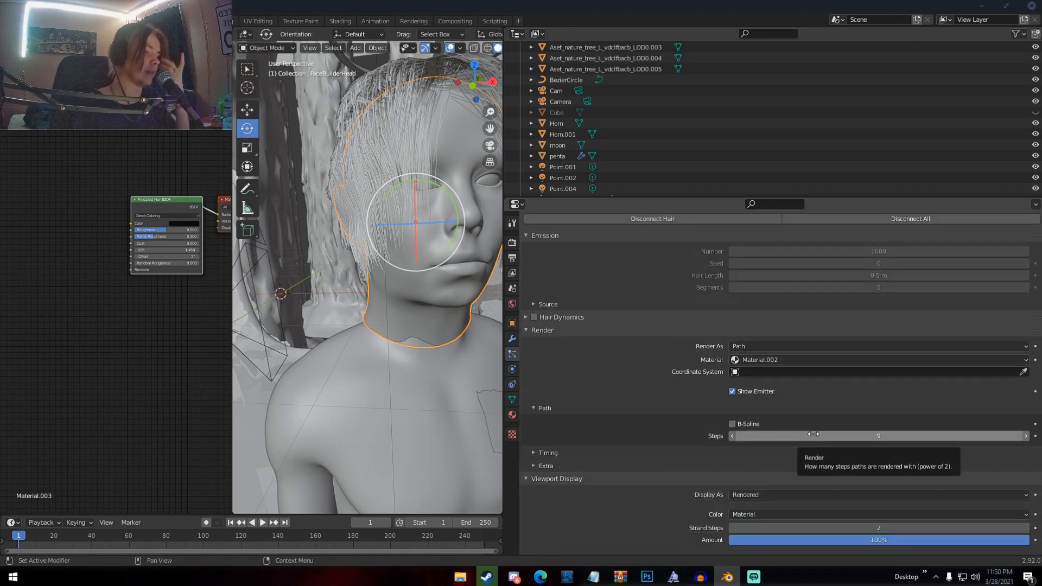
scroll(604, 470, down, 1)
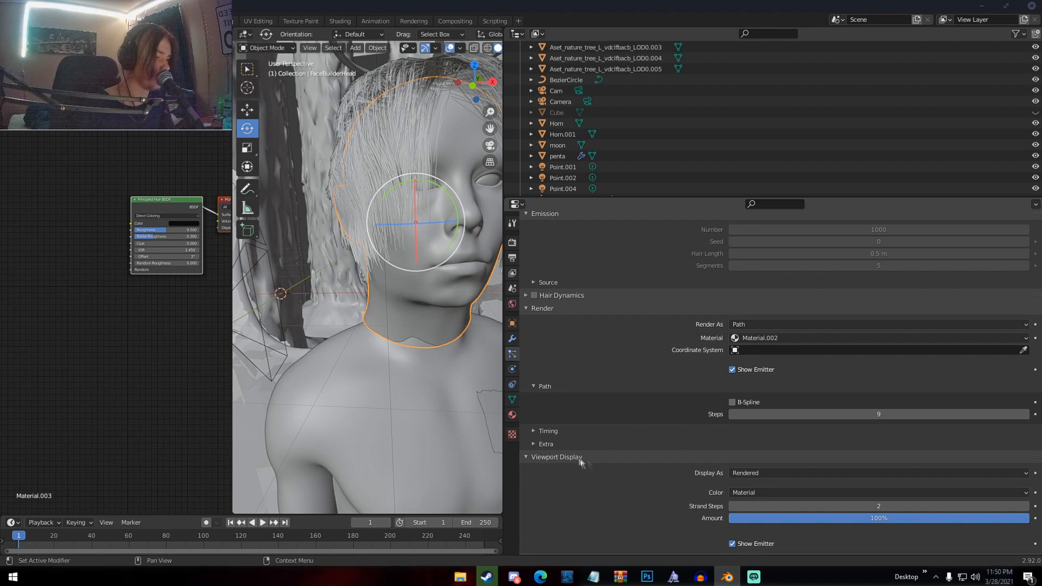
scroll(609, 457, down, 2)
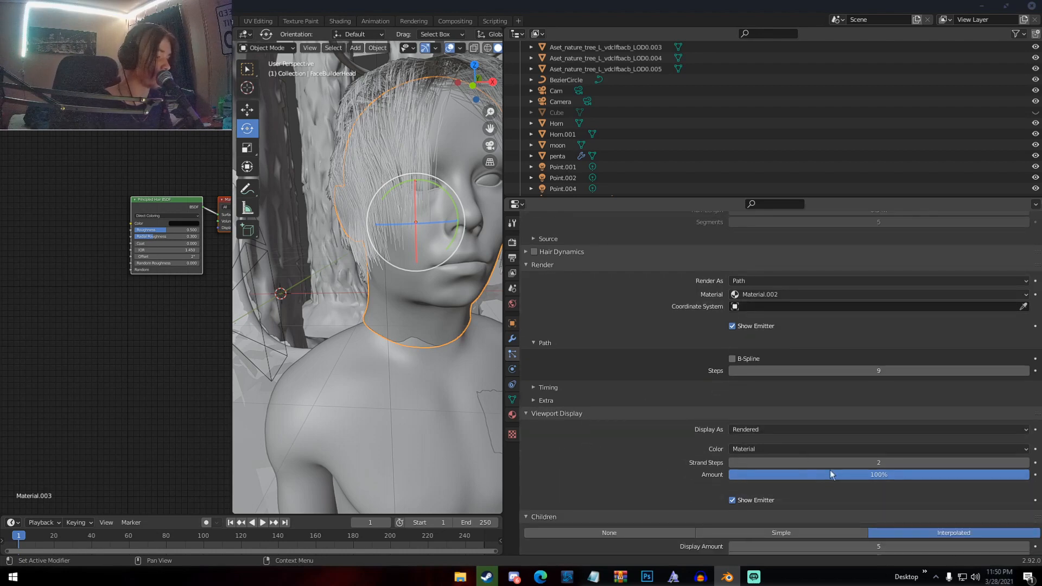
click(871, 464)
text(7)
key(Return)
middle_drag(412, 239, 402, 155)
scroll(314, 231, up, 3)
click(854, 463)
text(2)
key(Return)
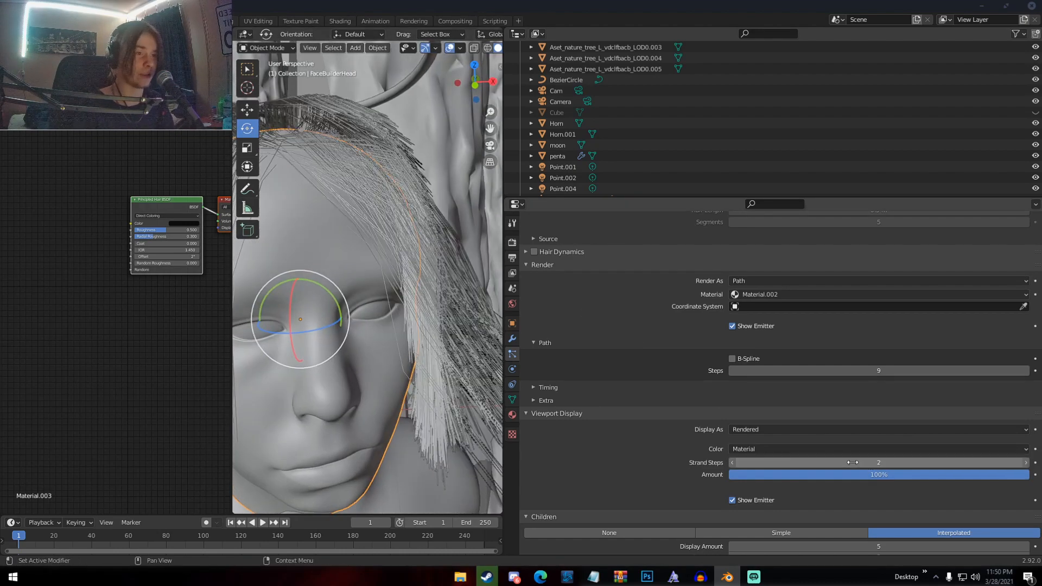
Inspect the hair at the low strand count, set its viewport strand steps to 7 and check it around the head.
middle_drag(374, 255, 333, 227)
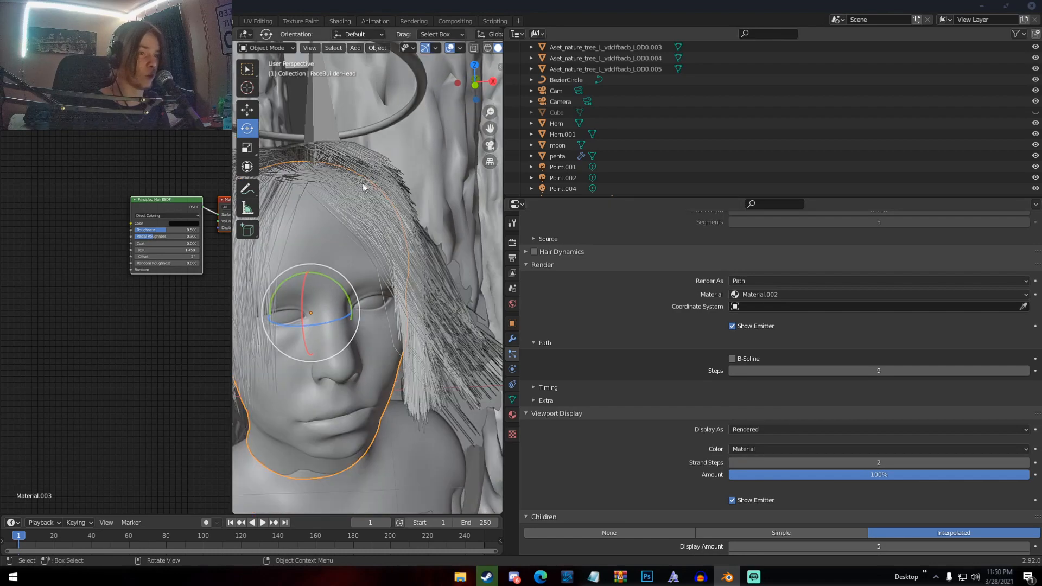
middle_drag(363, 183, 380, 179)
click(863, 462)
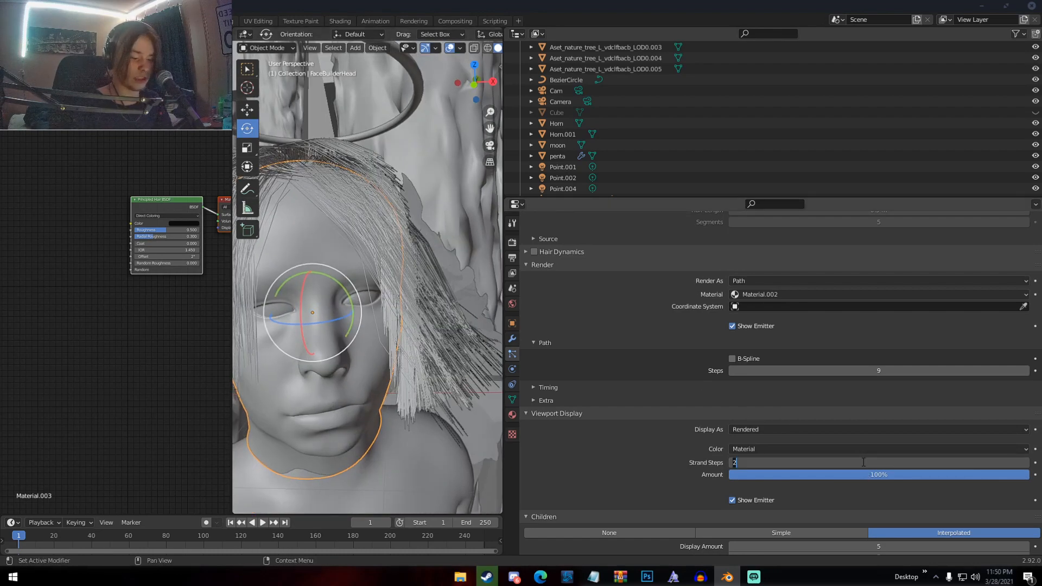
text(7)
key(Return)
middle_drag(405, 252, 324, 223)
scroll(447, 230, up, 2)
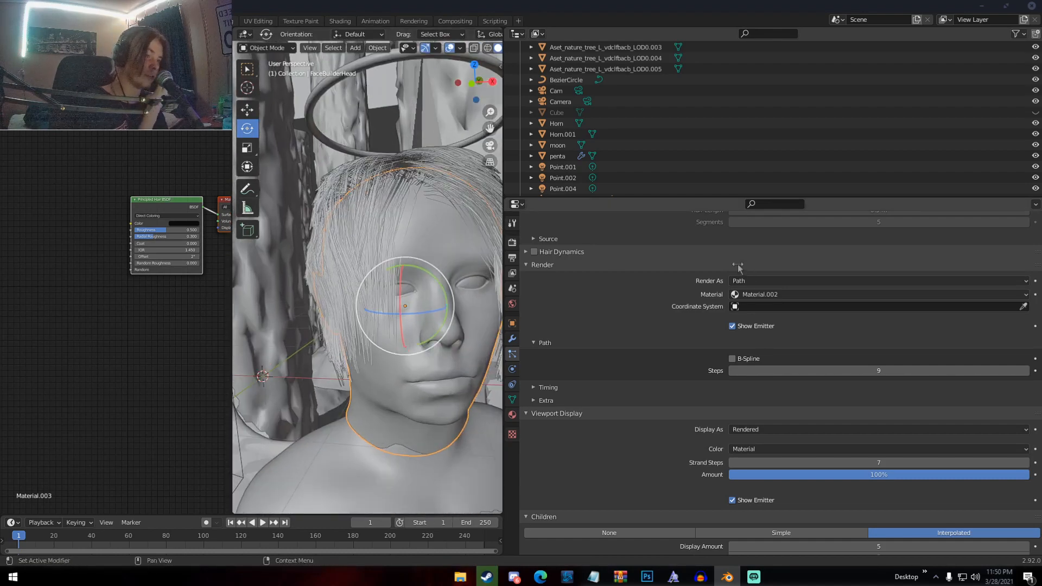
scroll(738, 266, up, 5)
middle_drag(432, 206, 395, 207)
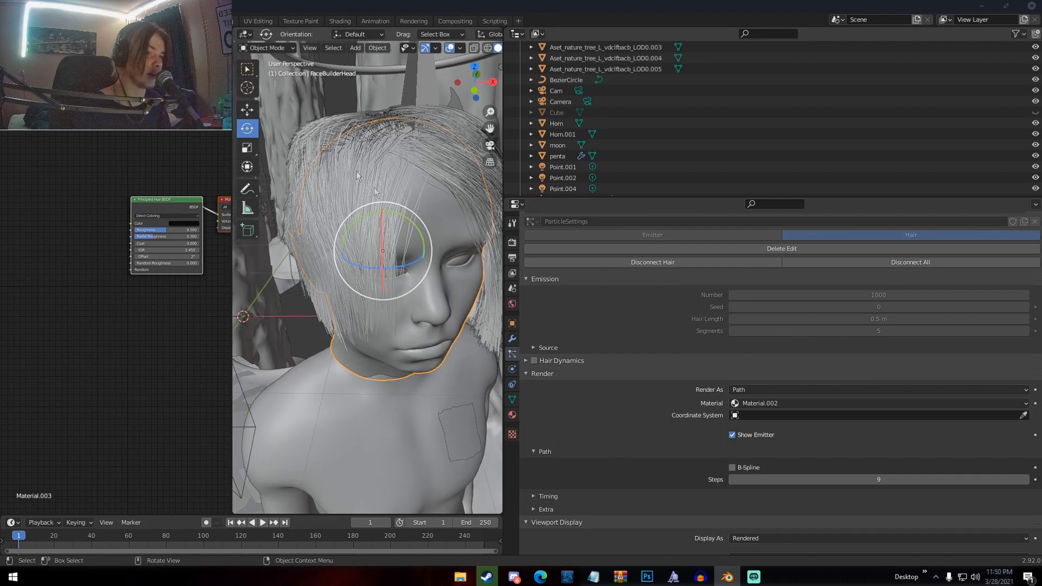
Try the Long Hair option for the interpolated children and switch it back off.
scroll(700, 346, down, 8)
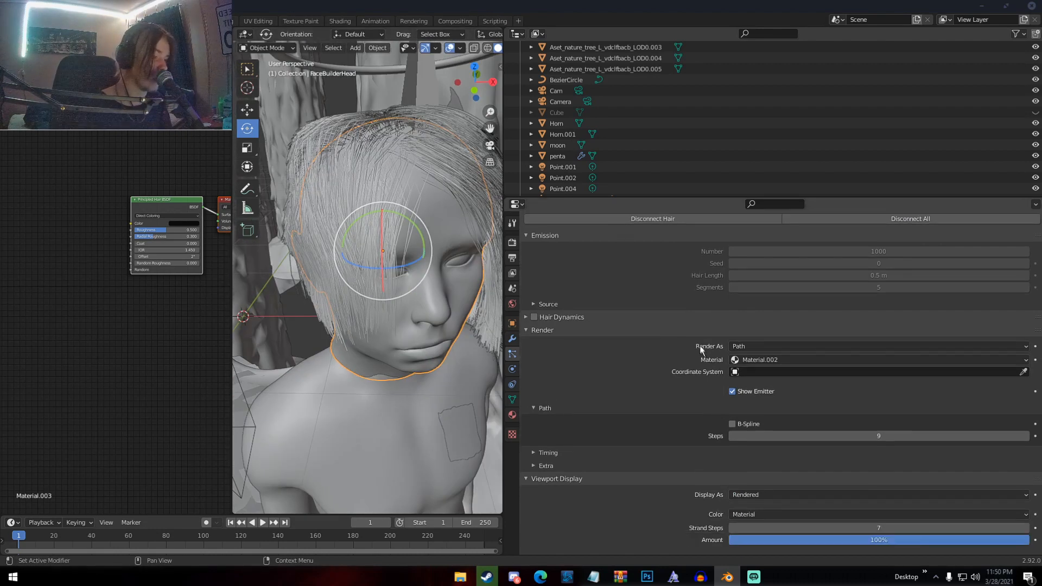
scroll(699, 343, down, 3)
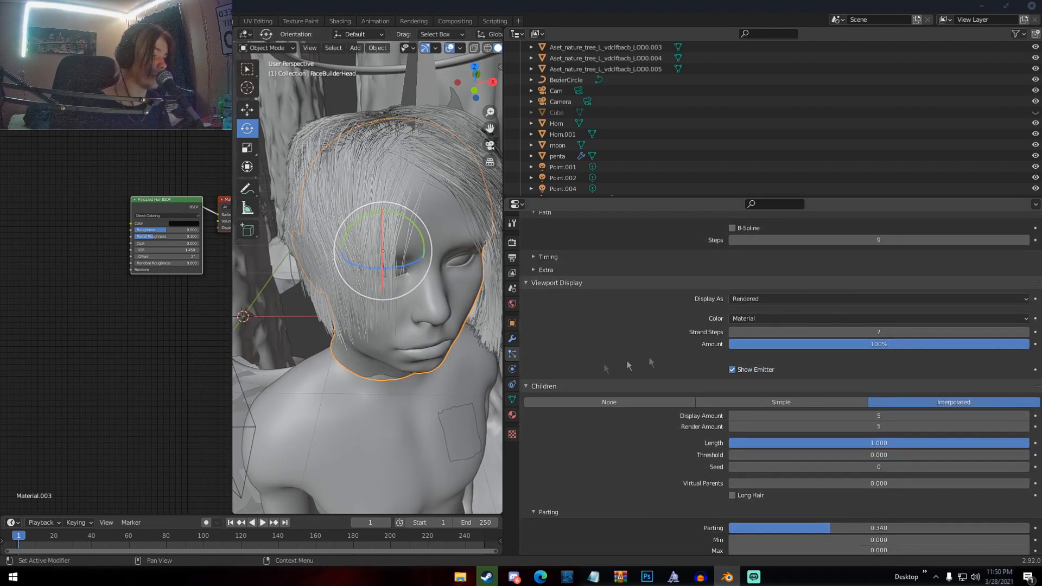
scroll(539, 387, down, 2)
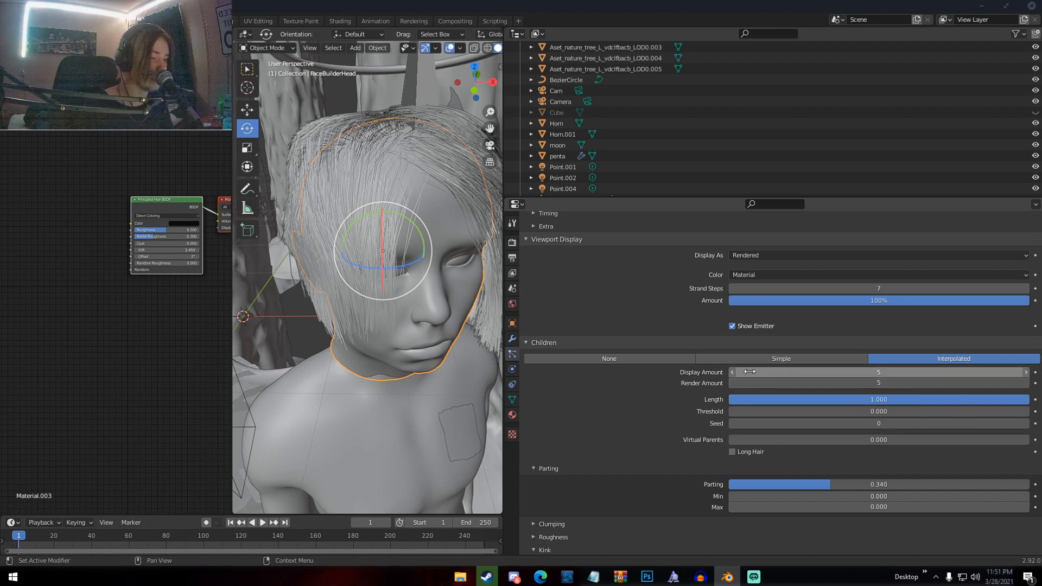
click(732, 452)
middle_drag(347, 304, 334, 320)
scroll(309, 321, down, 2)
click(731, 450)
click(731, 450)
click(731, 449)
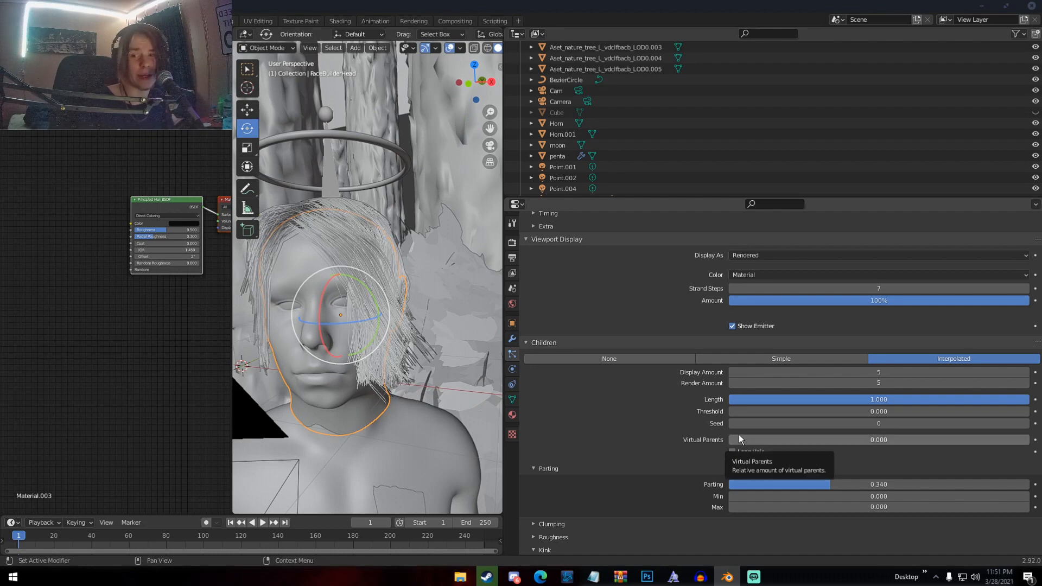
Try a higher parting value for the child hairs and undo the change.
scroll(739, 435, down, 1)
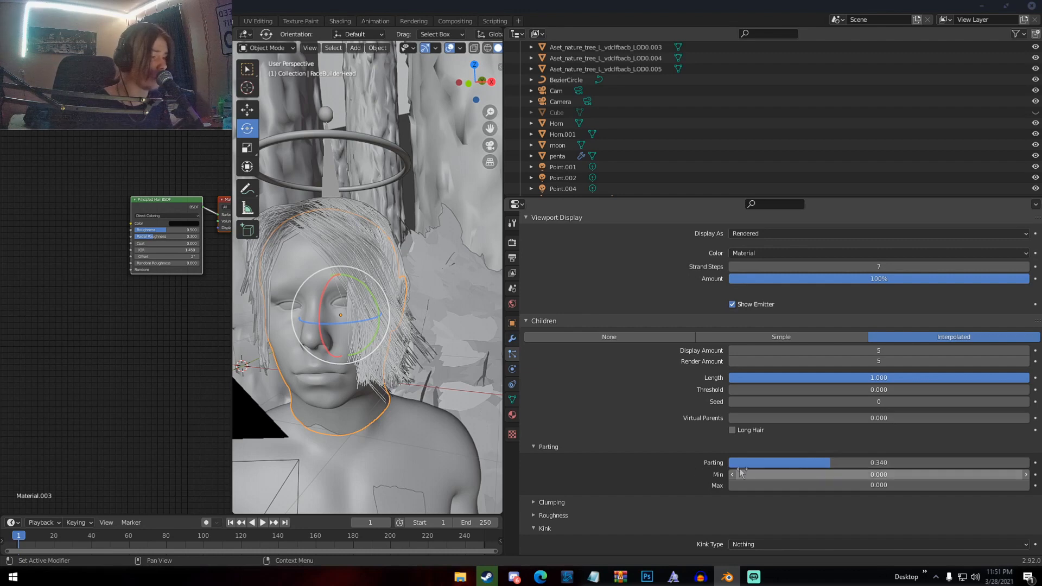
scroll(565, 503, down, 2)
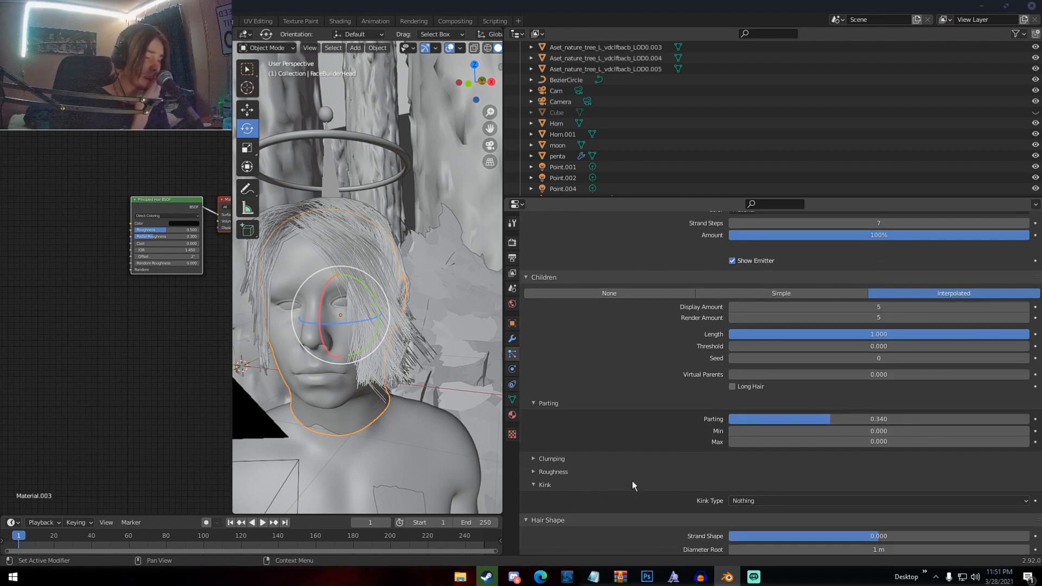
drag(831, 419, 893, 419)
key(ctrl+z)
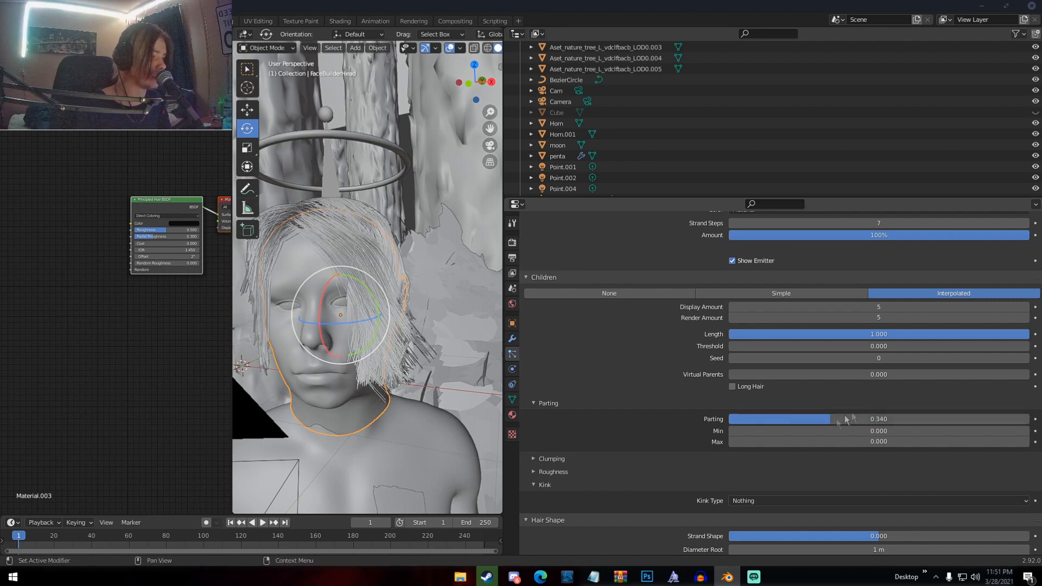
Examine the clumping and roughness settings of the child hairs and collapse the roughness settings again.
click(561, 460)
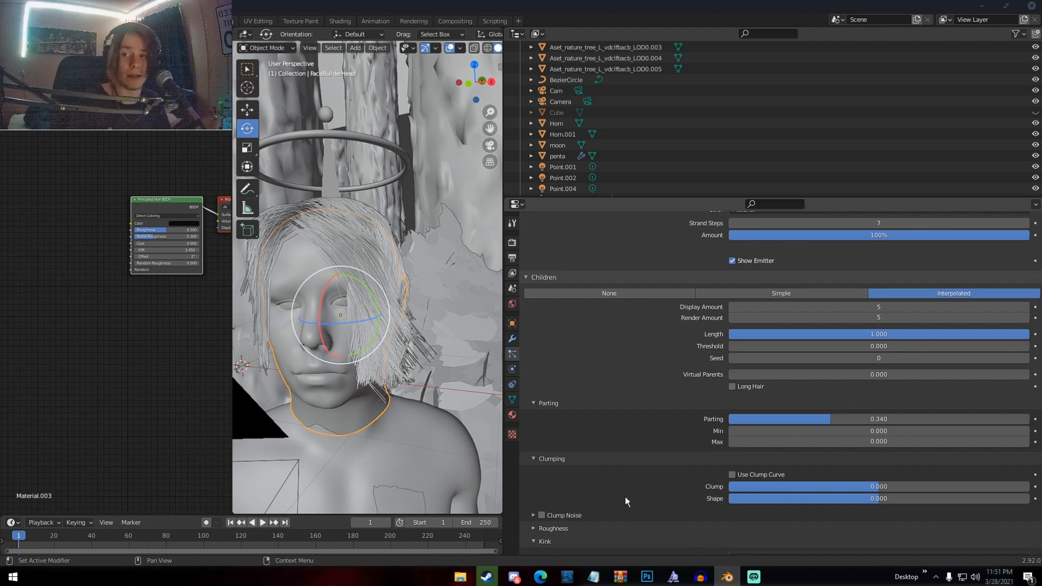
scroll(597, 491, down, 2)
click(565, 483)
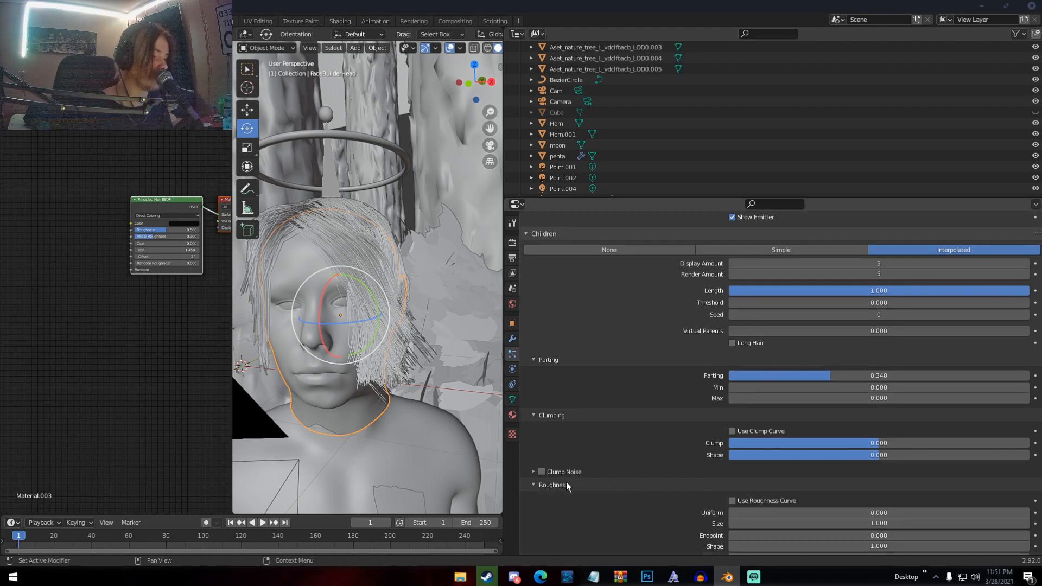
scroll(566, 484, down, 3)
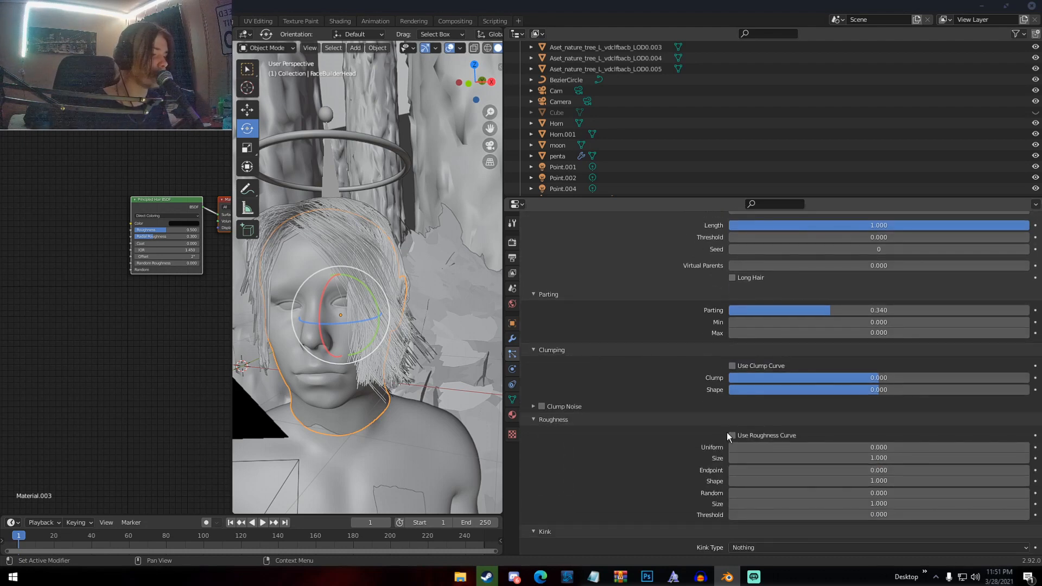
click(561, 420)
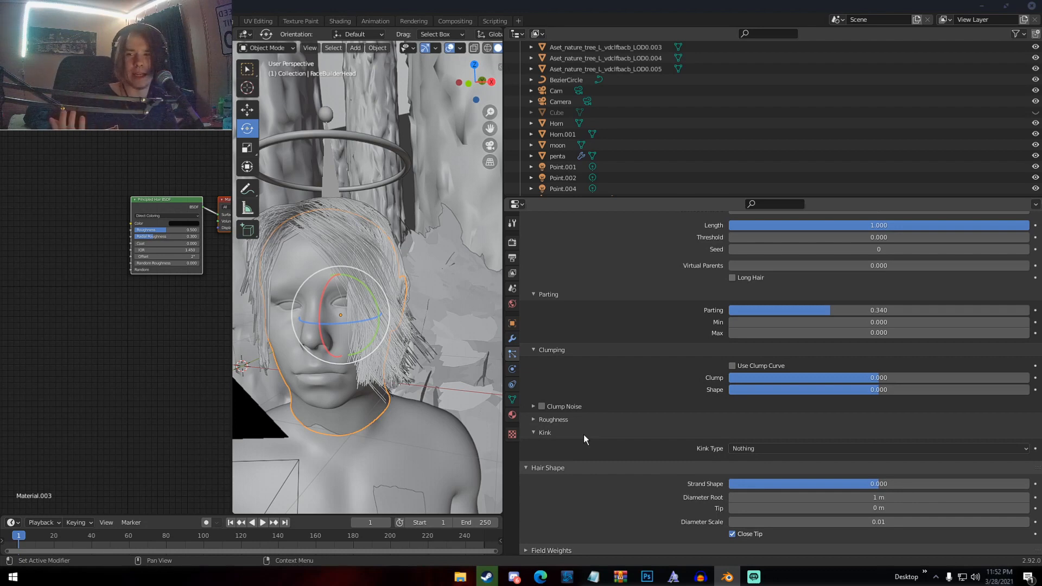
Try the Curl and Radial kink types on the child hairs and inspect each around the head.
click(756, 448)
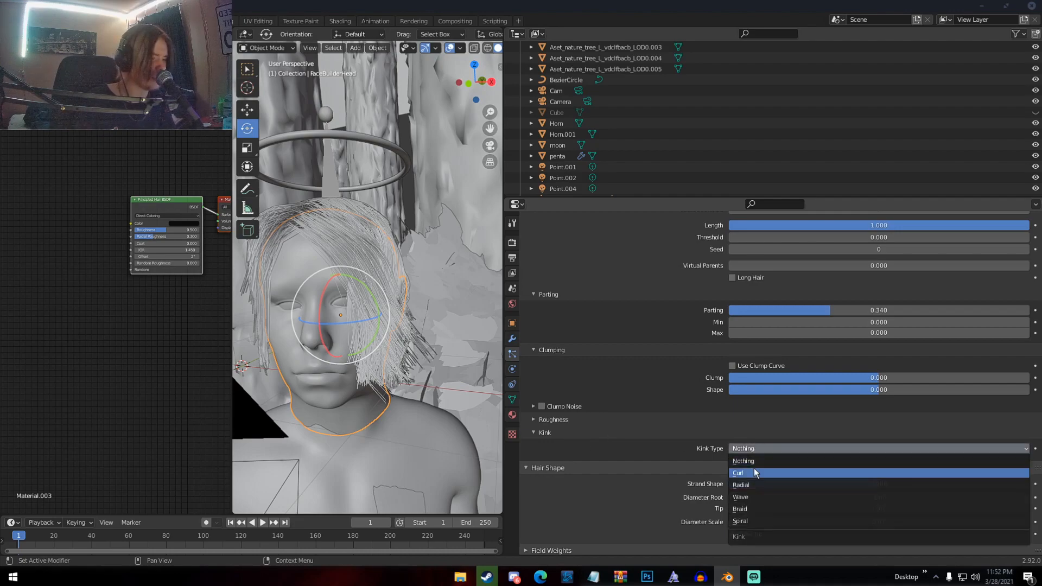
click(756, 473)
middle_drag(413, 326, 422, 288)
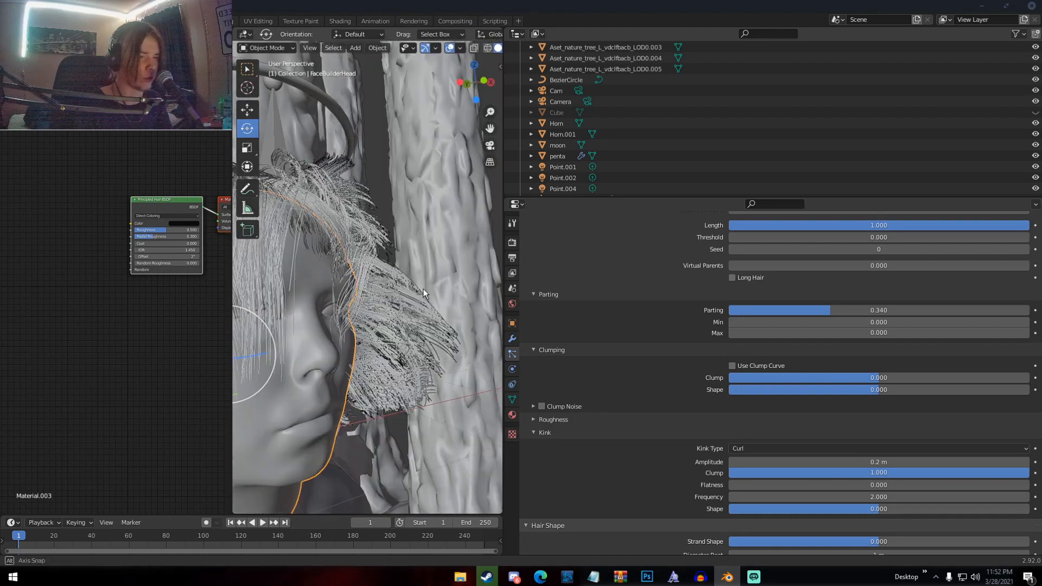
click(768, 448)
click(745, 481)
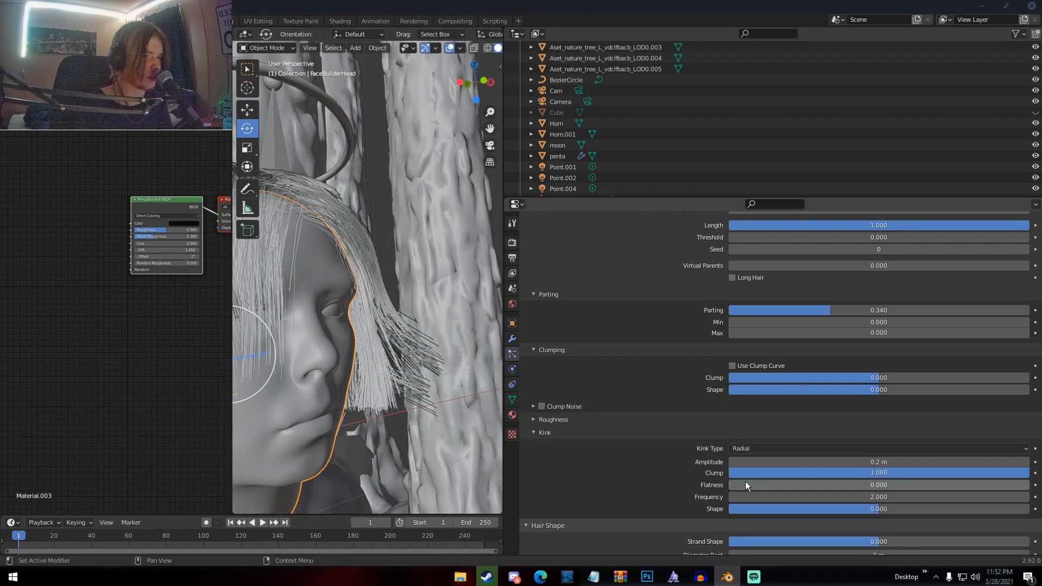
scroll(434, 347, down, 4)
middle_drag(434, 347, 283, 337)
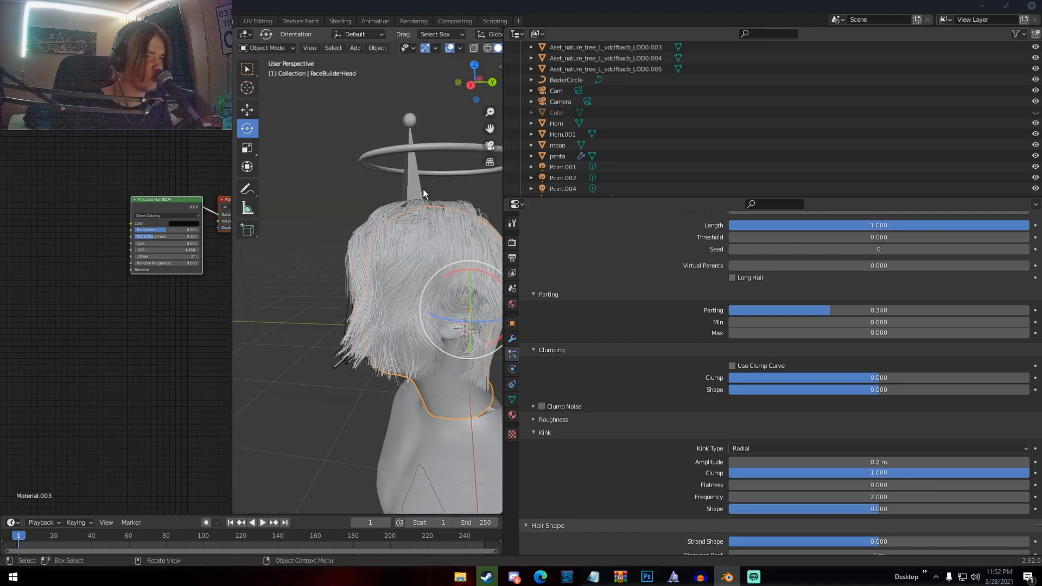
Try the Wave kink type on the child hairs and set the kink type back to Nothing.
click(752, 448)
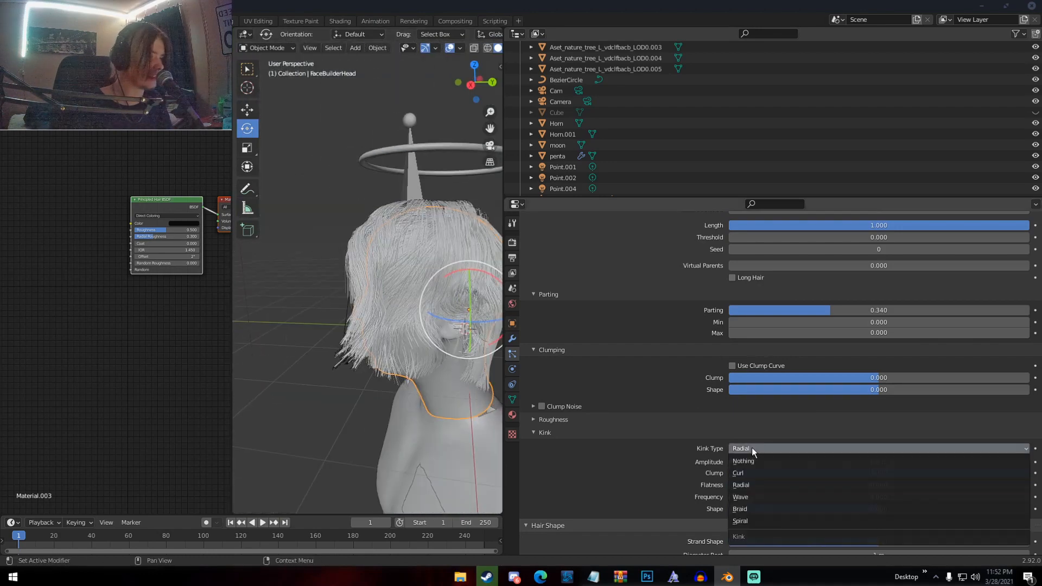
click(757, 500)
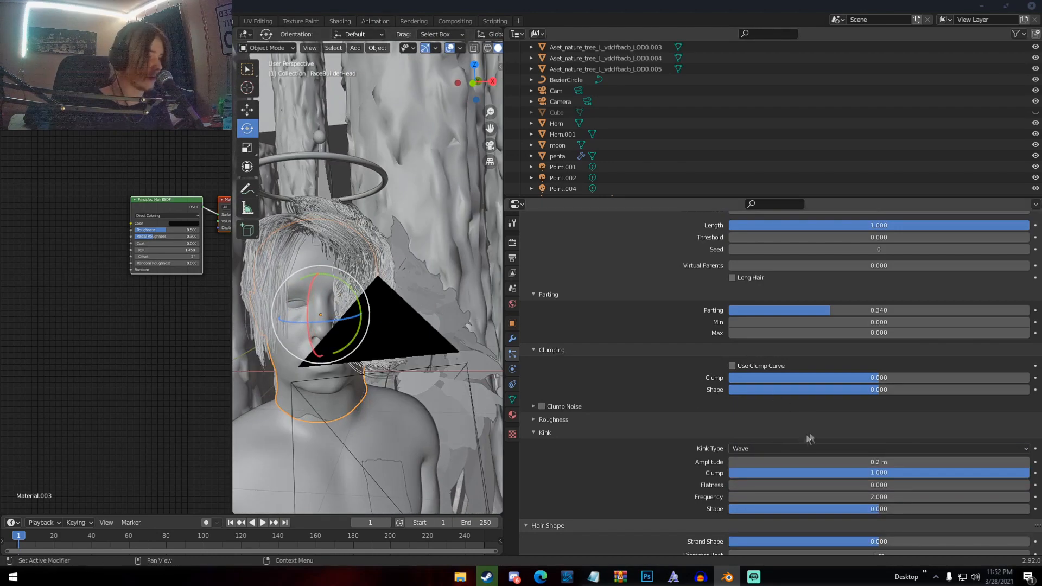
click(793, 448)
click(781, 461)
middle_drag(347, 304, 362, 301)
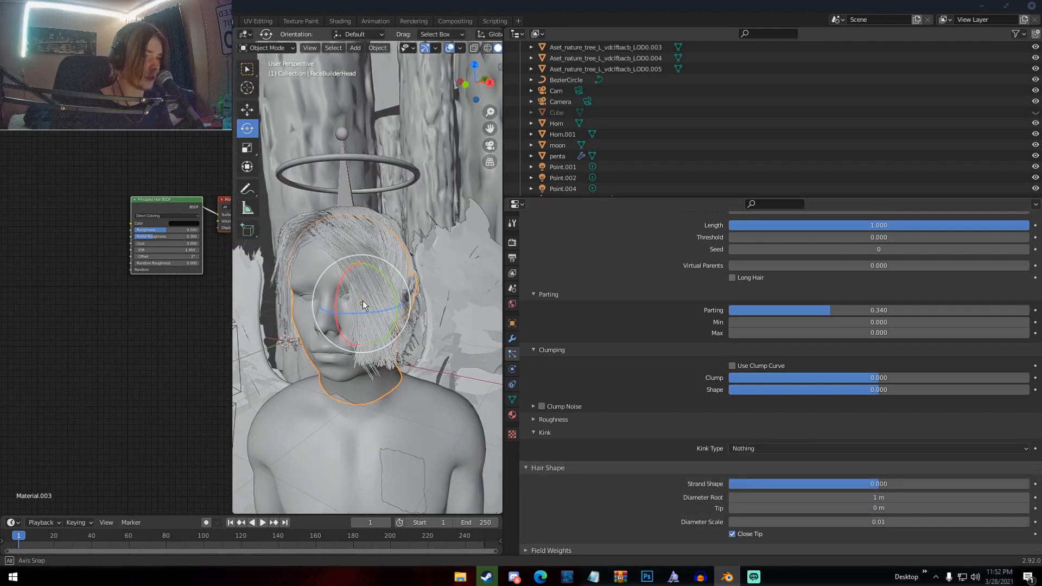
Show the hair's vertex group settings, keep Group as the density group and view the whole figure.
scroll(741, 411, down, 5)
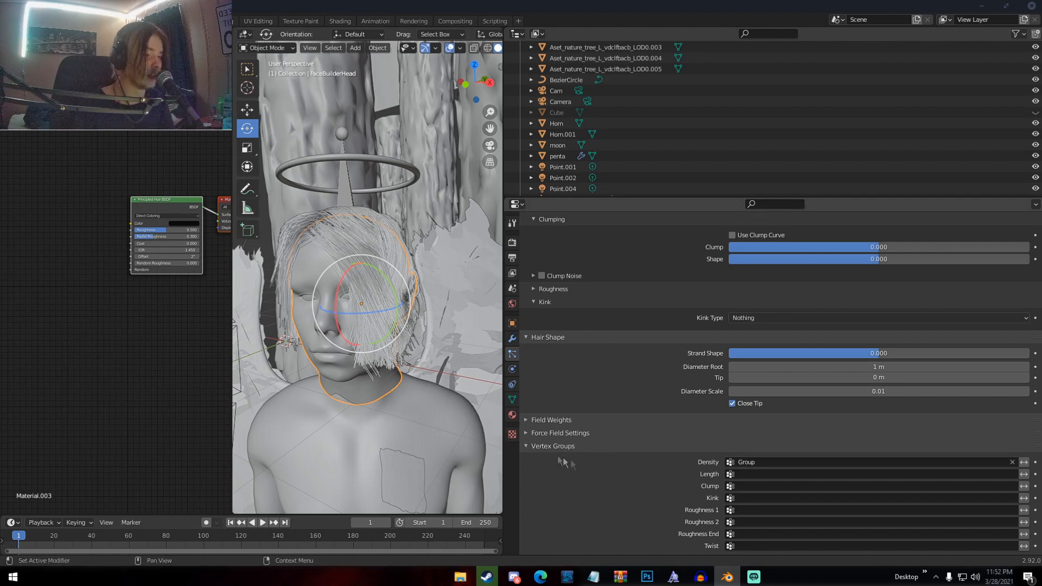
click(739, 462)
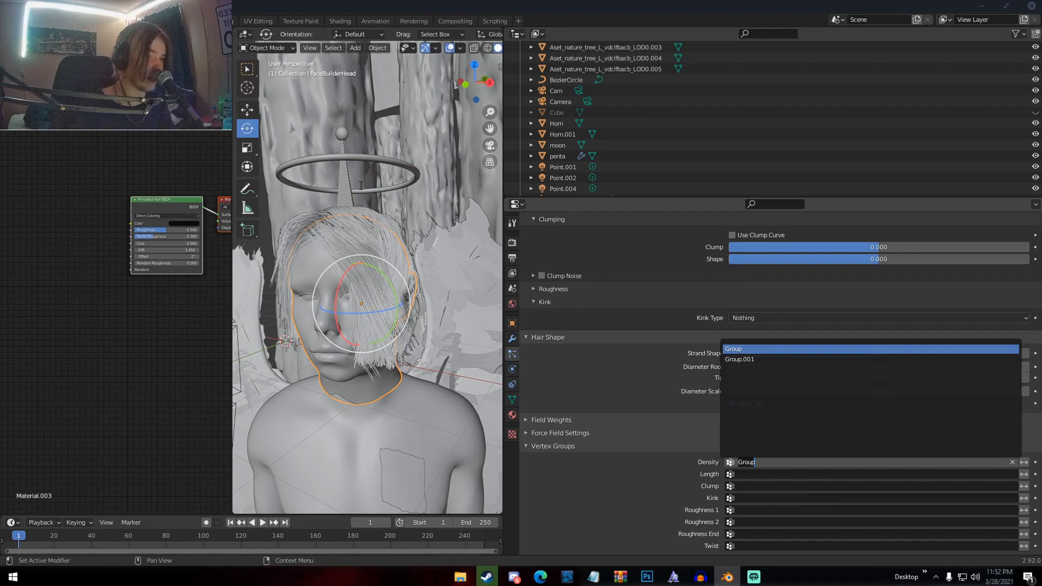
key(Return)
middle_drag(363, 267, 388, 268)
scroll(393, 288, down, 3)
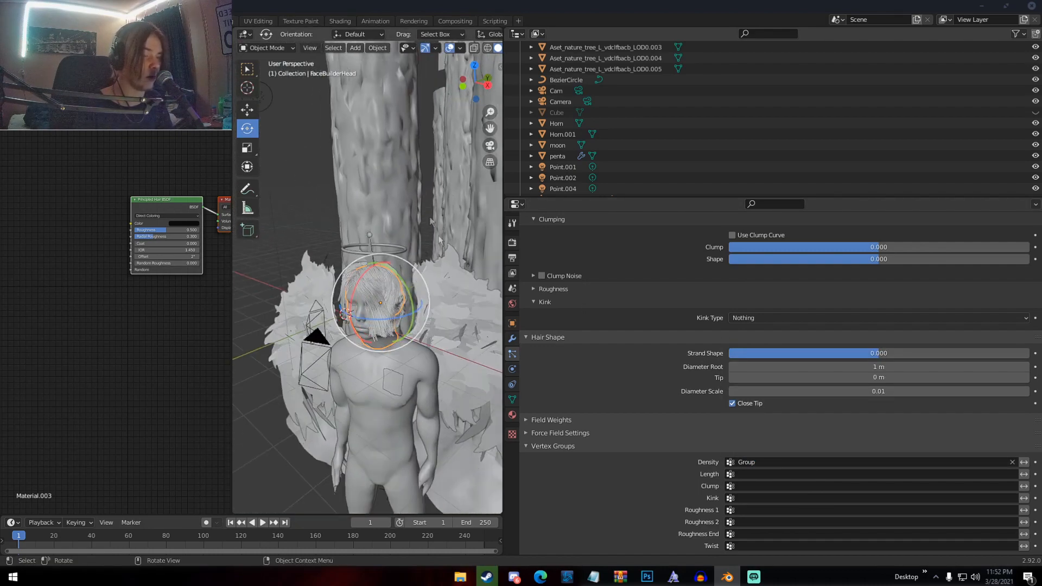
middle_drag(432, 221, 373, 246)
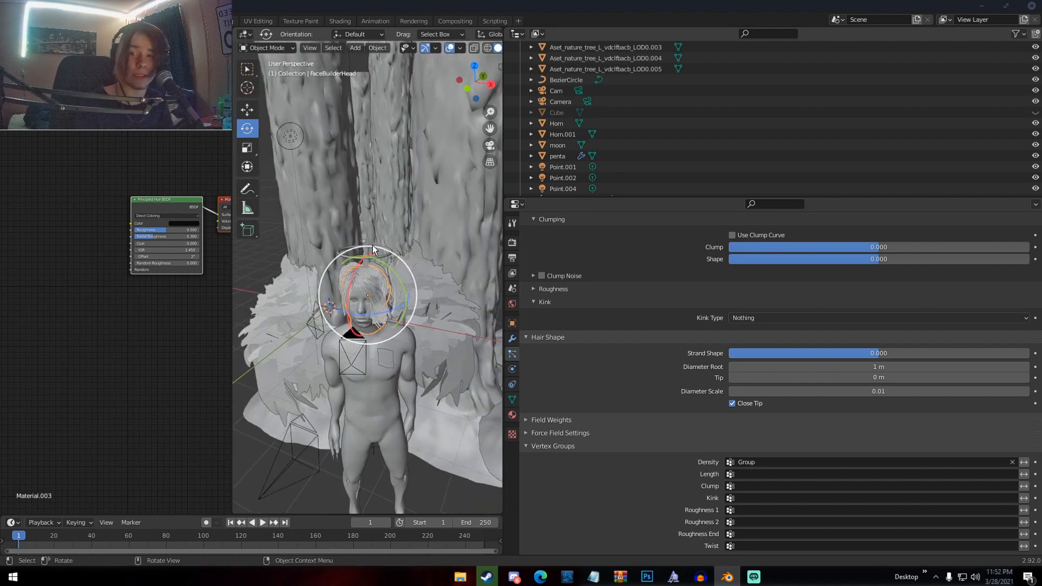
Clear the hair's density vertex group, inspect the effect around the head, and assign Group as the density group again.
click(1012, 463)
scroll(400, 303, up, 3)
middle_drag(400, 302, 363, 249)
click(782, 462)
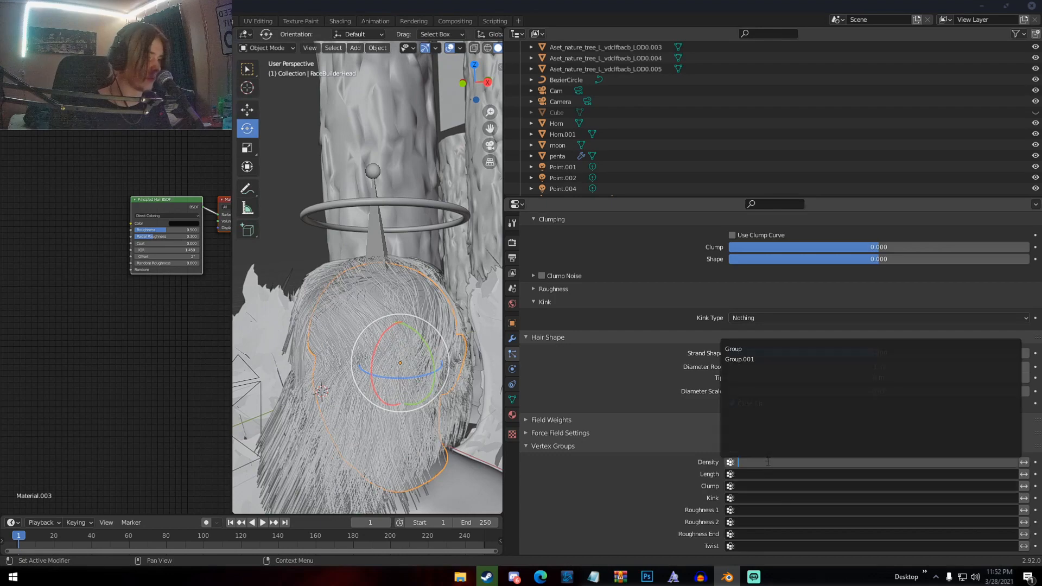
click(739, 351)
middle_drag(325, 318, 372, 325)
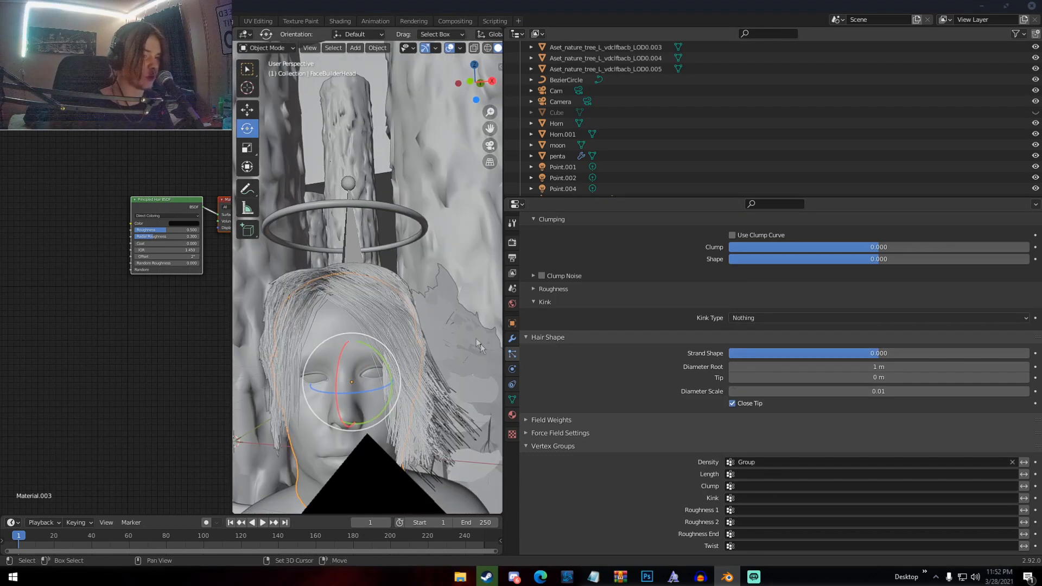
shift+middle_drag(480, 343, 395, 251)
scroll(392, 250, down, 3)
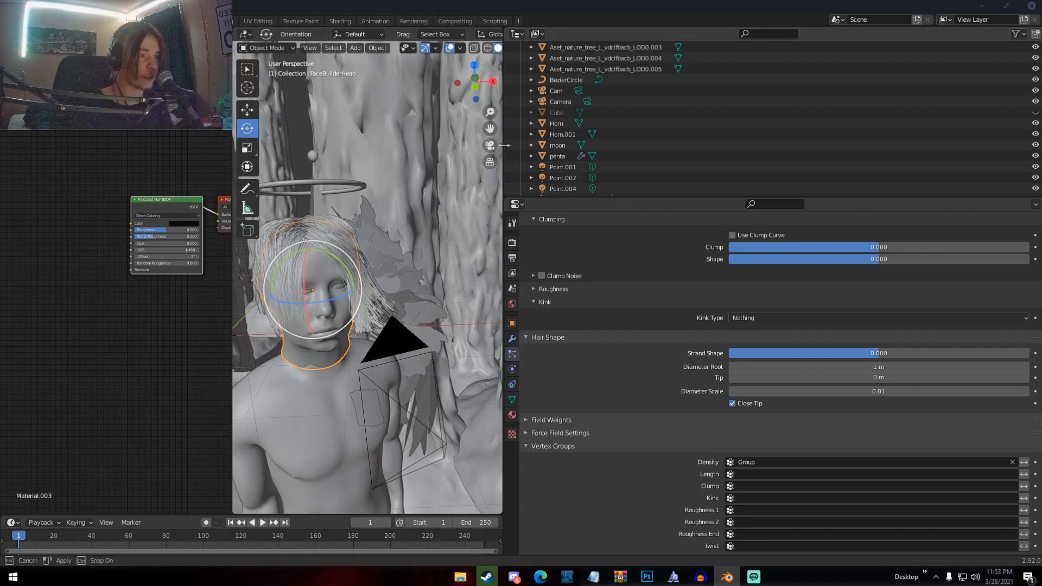
Widen the 3D viewport, switch the head to Particle Edit mode and inspect the guide hair strands around the face.
drag(503, 145, 864, 145)
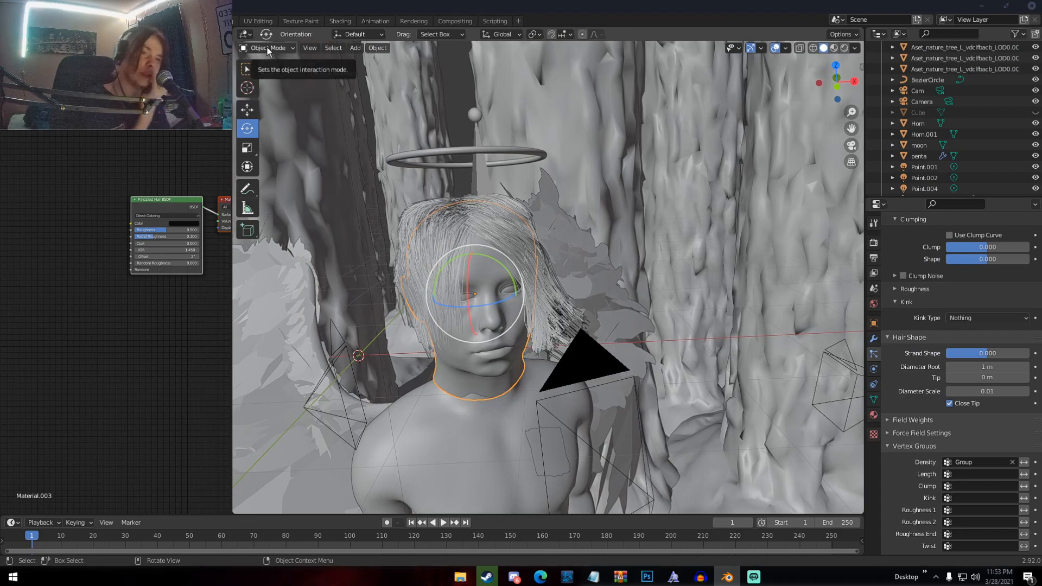
click(267, 49)
click(285, 132)
mouse_move(521, 201)
middle_down()
mouse_move(472, 186)
mouse_move(530, 206)
middle_up()
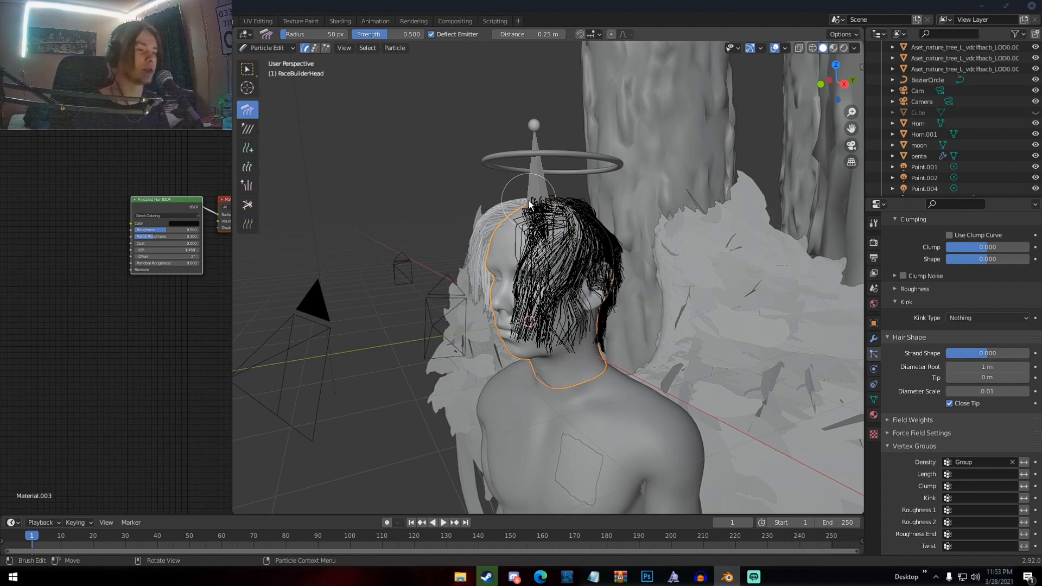
middle_drag(531, 205, 578, 228)
middle_drag(593, 293, 552, 240)
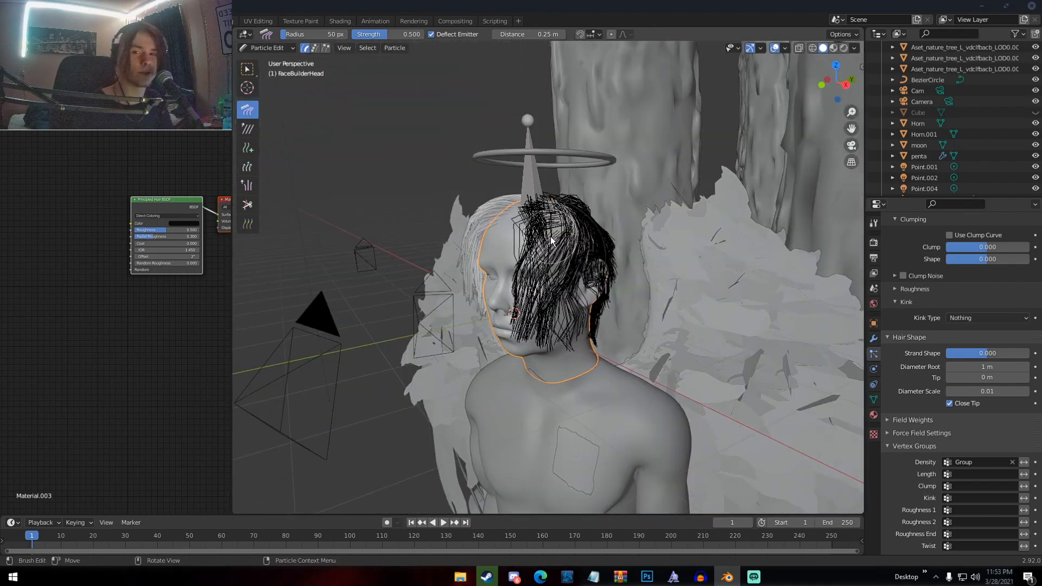
middle_drag(551, 241, 507, 247)
middle_drag(578, 315, 358, 158)
Return the head to Object Mode and view the full child hair from above for comparison.
click(279, 50)
click(261, 55)
middle_drag(559, 187, 495, 153)
middle_drag(556, 239, 537, 255)
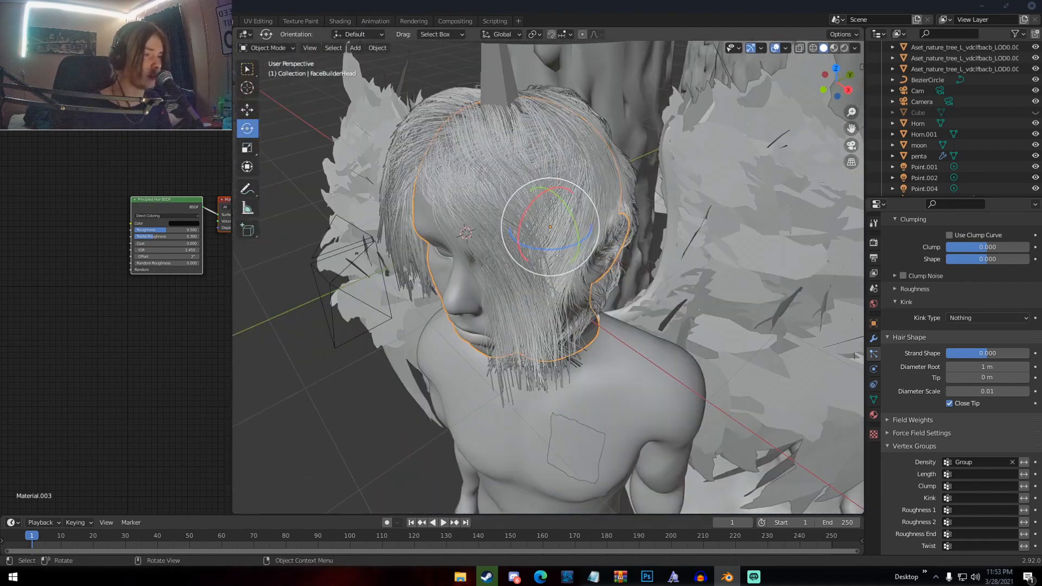
Switch the head to Particle Edit mode and comb the front guide strands outward, away from the face.
click(271, 48)
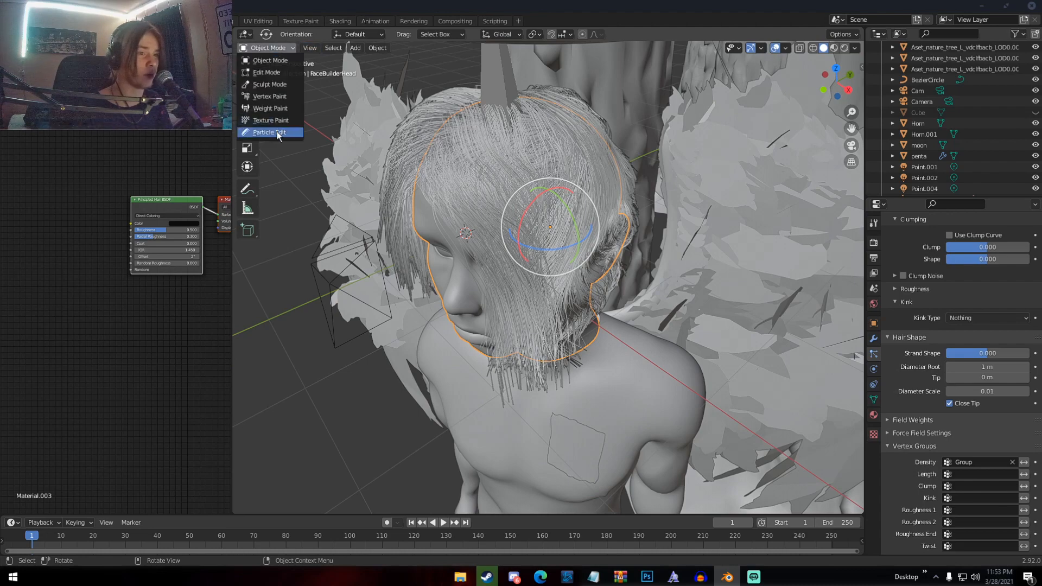
click(269, 131)
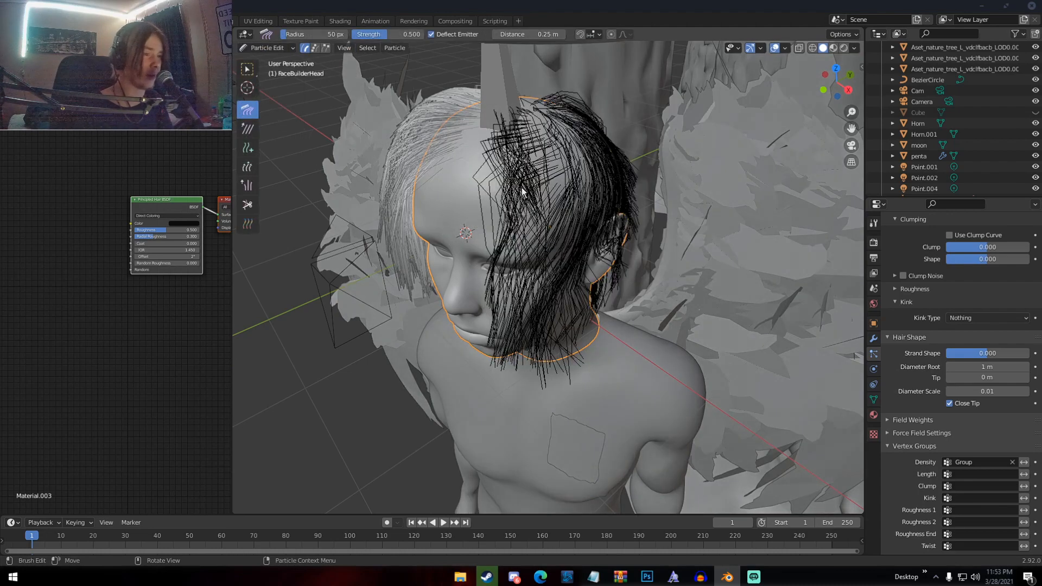
middle_drag(519, 187, 464, 163)
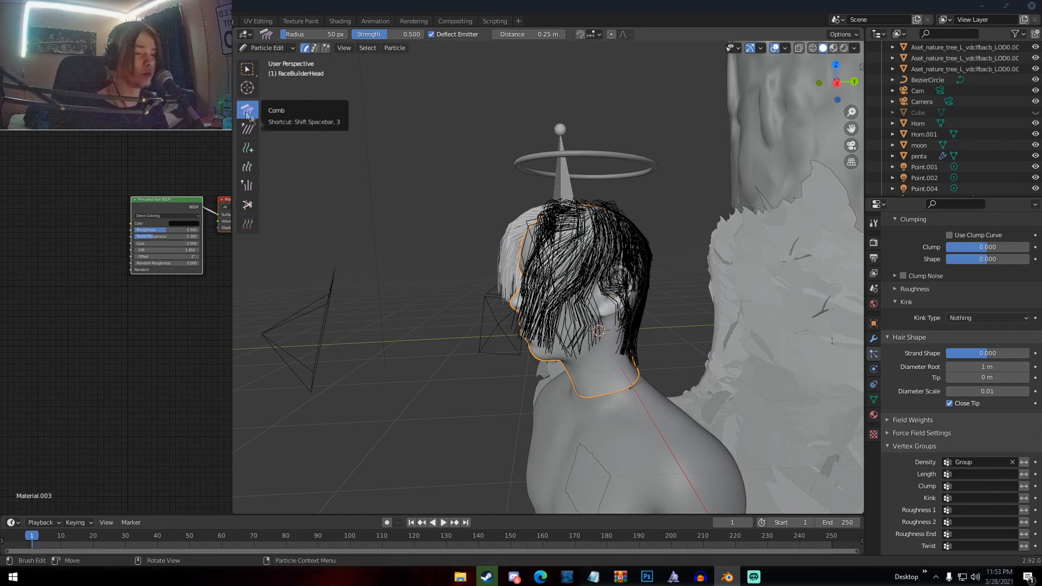
middle_drag(389, 156, 633, 181)
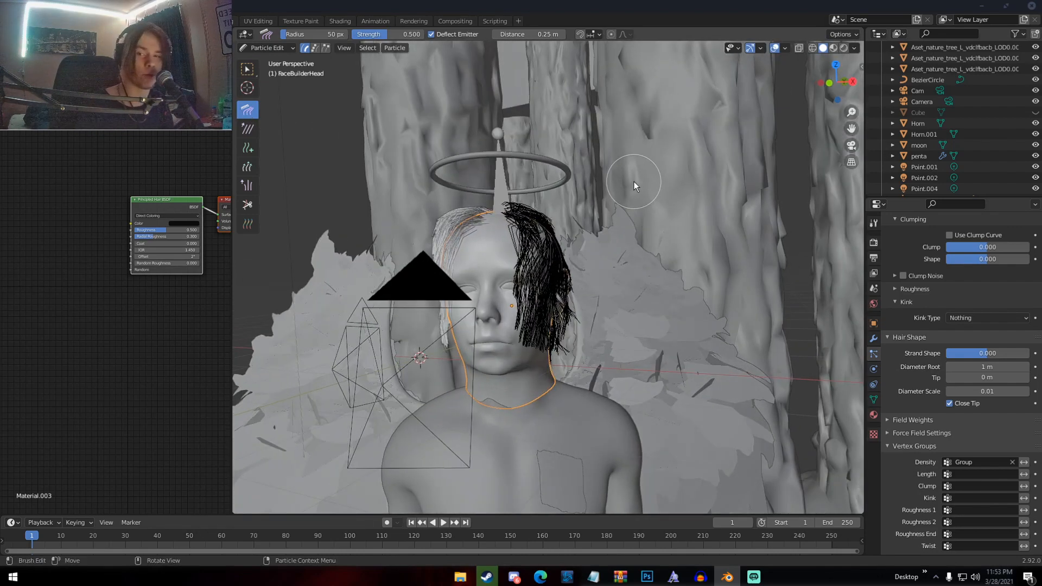
middle_drag(559, 220, 594, 234)
mouse_move(521, 213)
mouse_down()
mouse_move(532, 250)
mouse_move(557, 241)
mouse_up()
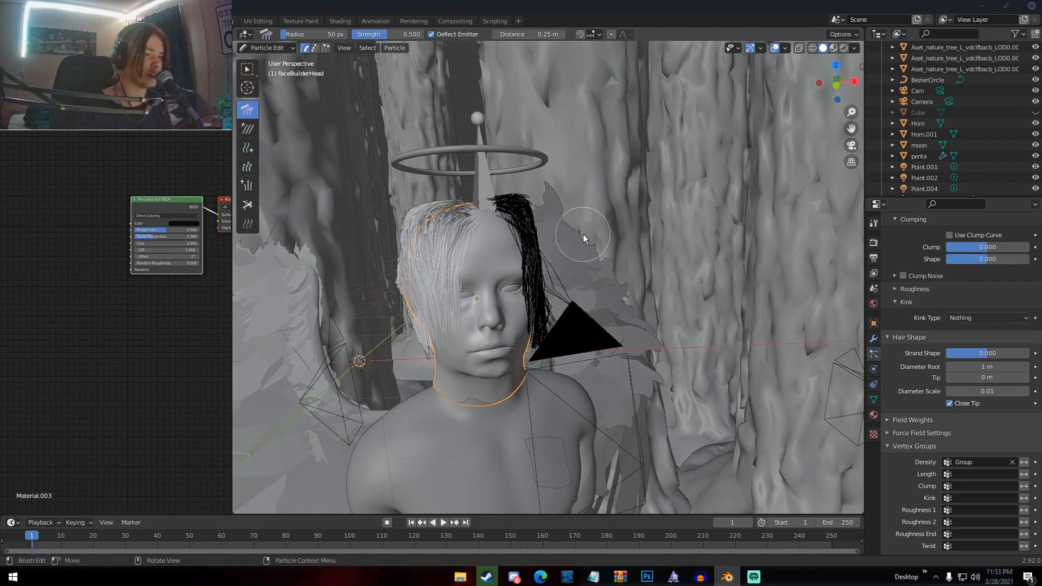
drag(539, 200, 551, 197)
middle_drag(551, 196, 504, 195)
middle_drag(581, 290, 491, 247)
scroll(608, 309, up, 4)
middle_drag(603, 306, 628, 305)
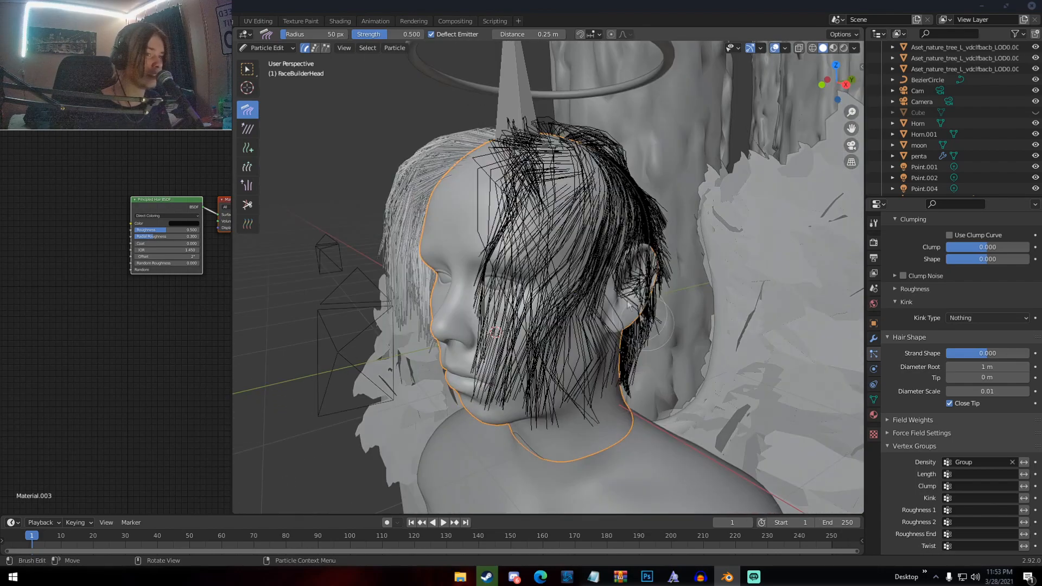
Try the Smooth brush on the strands beside the face and undo the last brush strokes.
click(248, 129)
middle_drag(492, 182, 561, 188)
scroll(561, 188, down, 2)
mouse_move(560, 203)
mouse_down()
mouse_move(546, 271)
mouse_move(548, 343)
mouse_up()
middle_drag(548, 343, 492, 233)
mouse_move(529, 233)
mouse_down()
mouse_move(497, 285)
mouse_move(501, 342)
mouse_move(482, 326)
mouse_up()
key(ctrl+z)
key(ctrl+z)
key(ctrl+z)
middle_drag(566, 253, 660, 274)
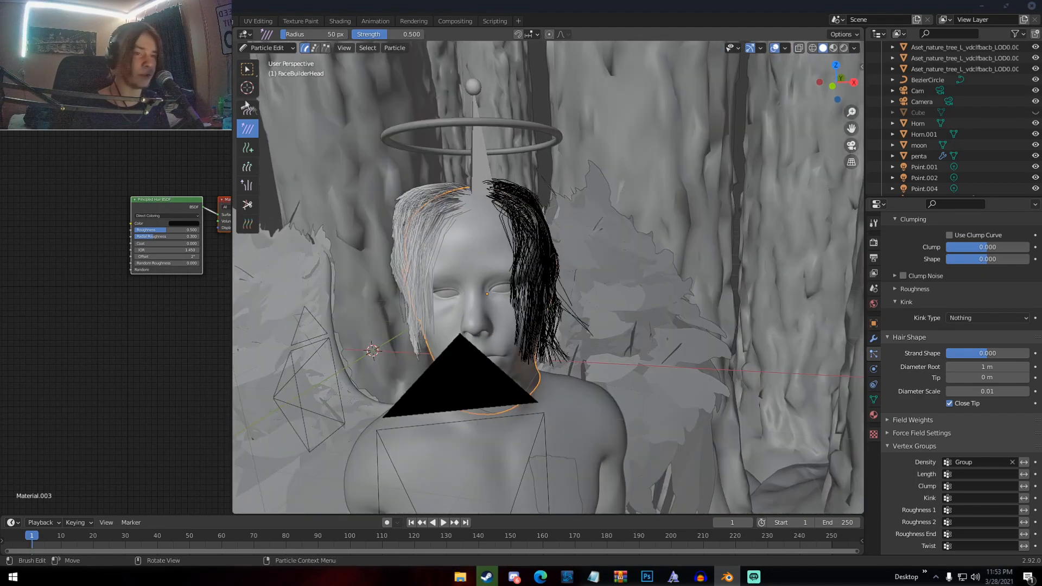
Try the Add brush with a stroke from the forehead down over the face and undo the added strands.
click(248, 148)
mouse_move(470, 207)
mouse_down()
mouse_move(470, 309)
mouse_move(504, 314)
mouse_up()
key(ctrl+z)
key(ctrl+z)
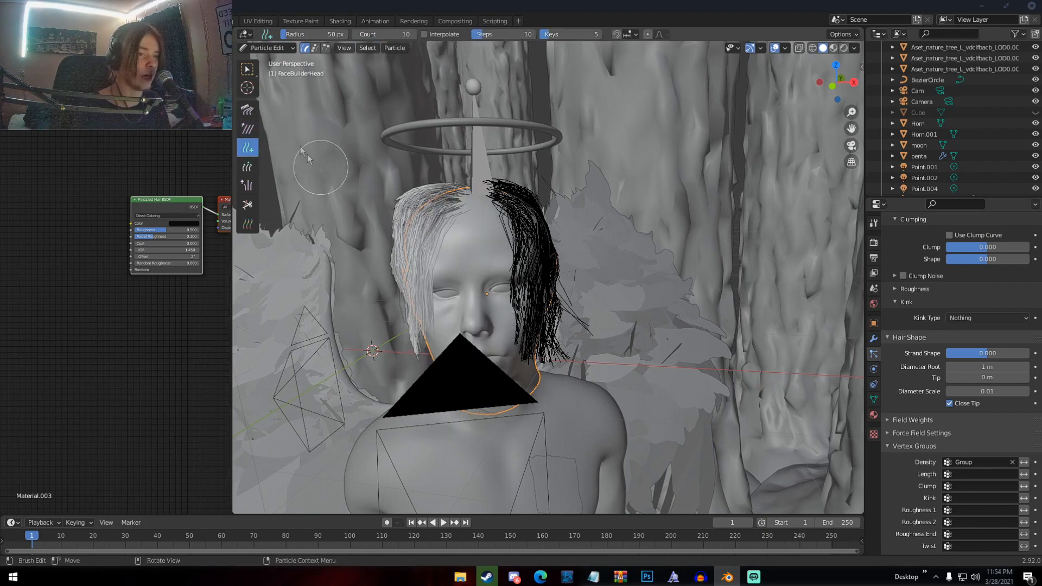
Grow the strand ends near the chin using the Length brush in Grow mode.
click(248, 167)
middle_drag(347, 212, 456, 241)
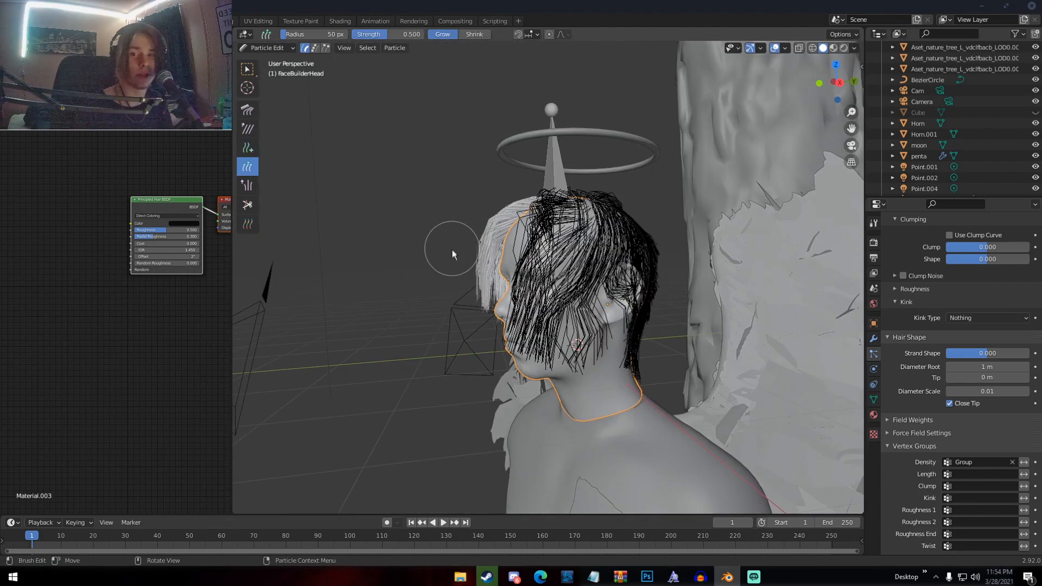
drag(527, 355, 524, 356)
Puff out the front strands beside the face with the Puff brush and inspect the hair from the side.
click(247, 185)
middle_drag(413, 244, 537, 234)
drag(551, 243, 546, 277)
mouse_move(545, 277)
middle_down()
mouse_move(418, 267)
mouse_move(512, 297)
middle_up()
Try the Cut brush across the hair at about eye level and undo the cut.
click(248, 205)
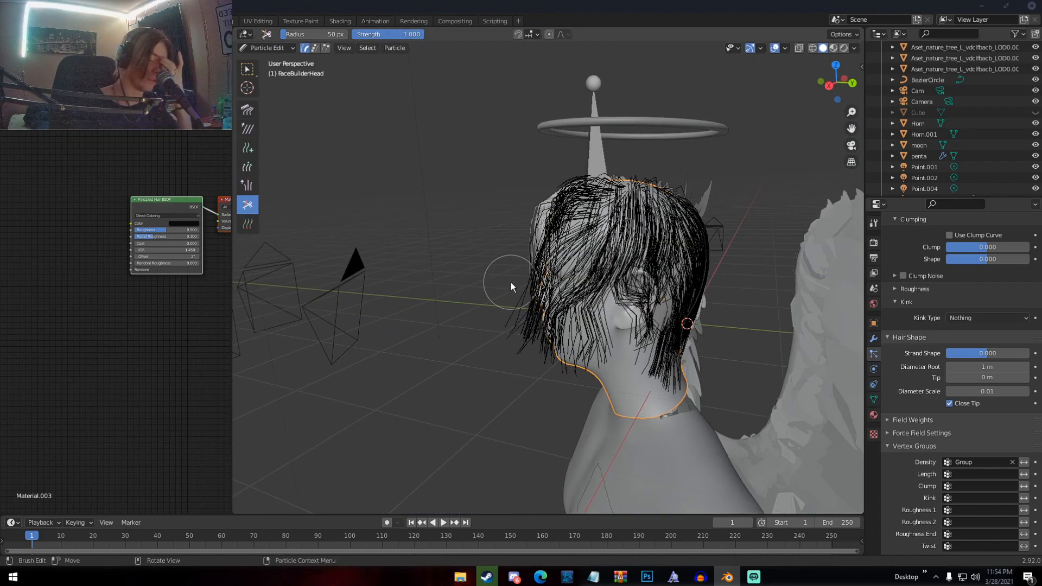
mouse_move(491, 296)
mouse_down()
mouse_move(641, 355)
mouse_move(513, 276)
mouse_move(744, 291)
mouse_up()
key(ctrl+z)
Show the hair strands' weights with the Weight brush, switch back to Comb and finish on the selection tool.
click(246, 222)
middle_drag(496, 271, 611, 230)
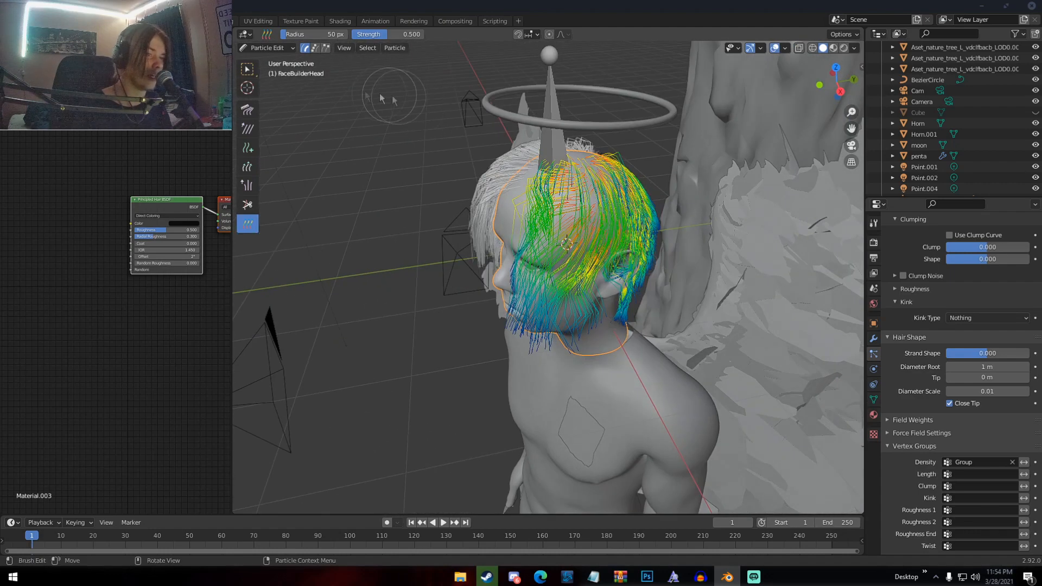
click(247, 109)
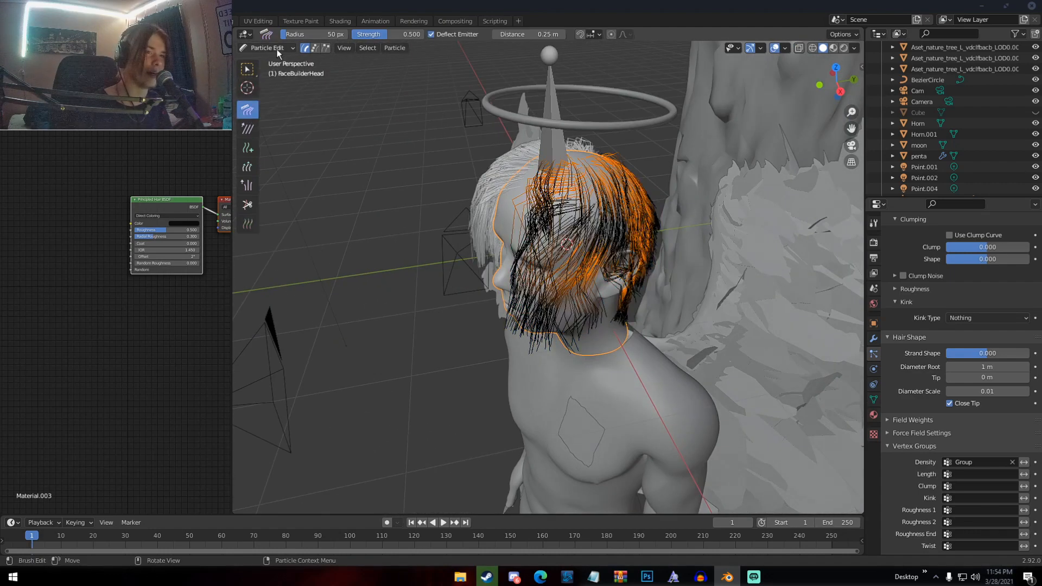
click(247, 68)
Return the head to Object Mode, deselect everything and view the finished hair on the figure.
click(267, 48)
click(269, 54)
middle_drag(304, 82, 463, 107)
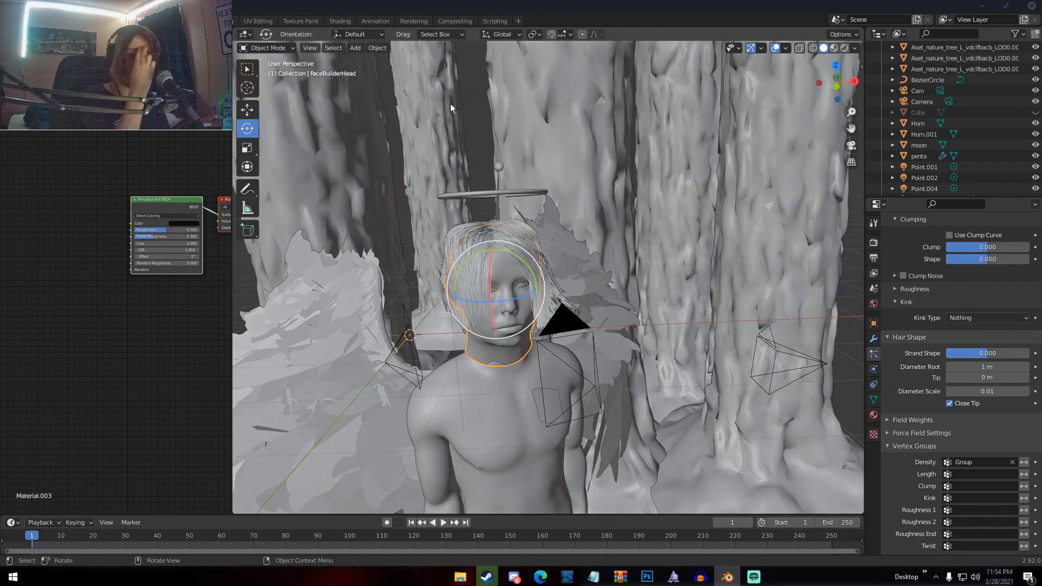
middle_drag(451, 181, 398, 240)
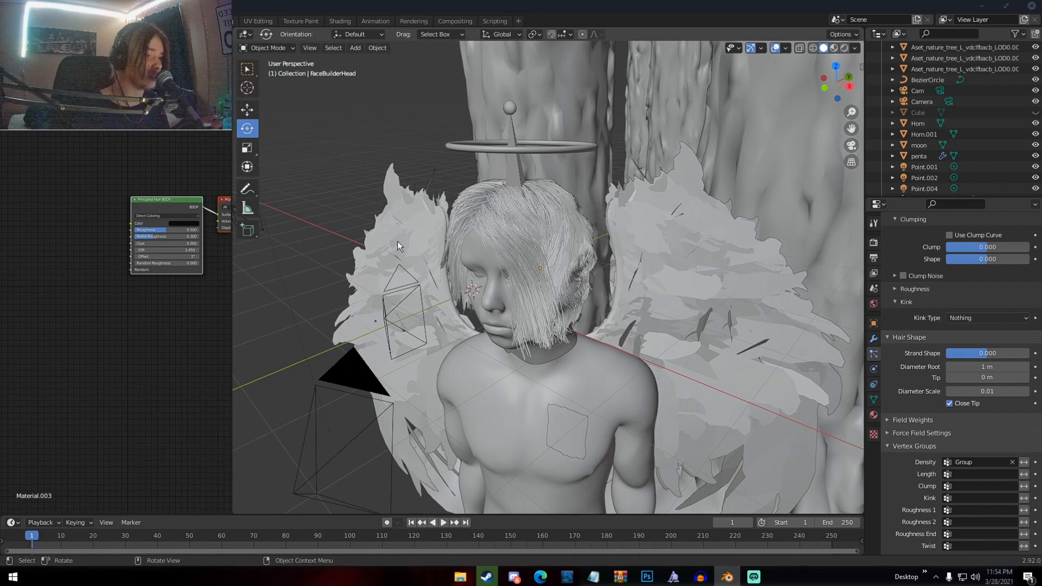
middle_drag(397, 240, 545, 237)
click(484, 280)
mouse_move(493, 295)
middle_down()
mouse_move(467, 312)
mouse_move(486, 288)
middle_up()
scroll(487, 287, down, 4)
key(a)
key(a)
scroll(486, 290, up, 4)
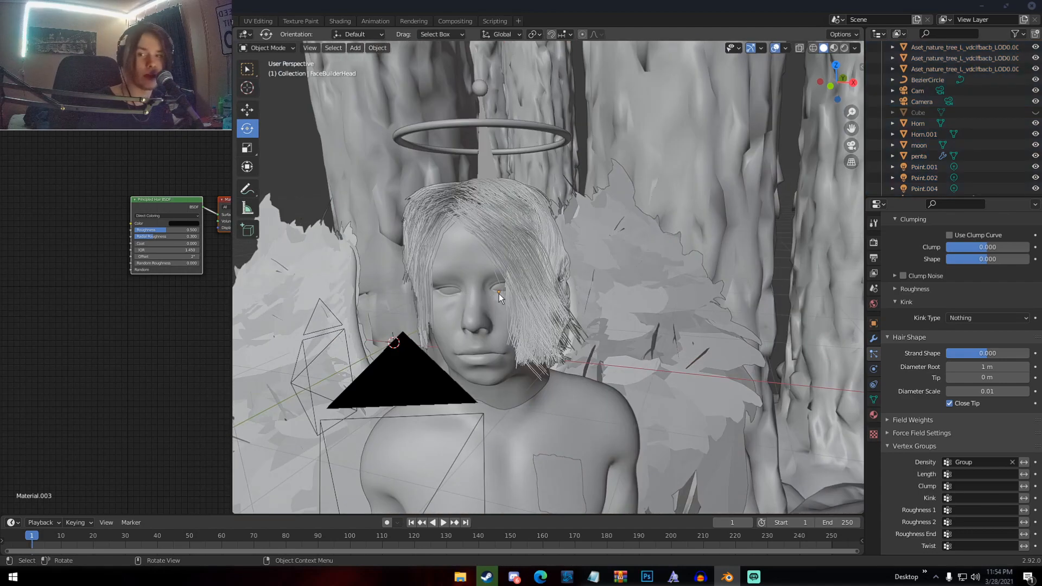
Preview the figure with Rendered shading, inspect the face and hair, and return the viewport to Solid shading.
key(z)
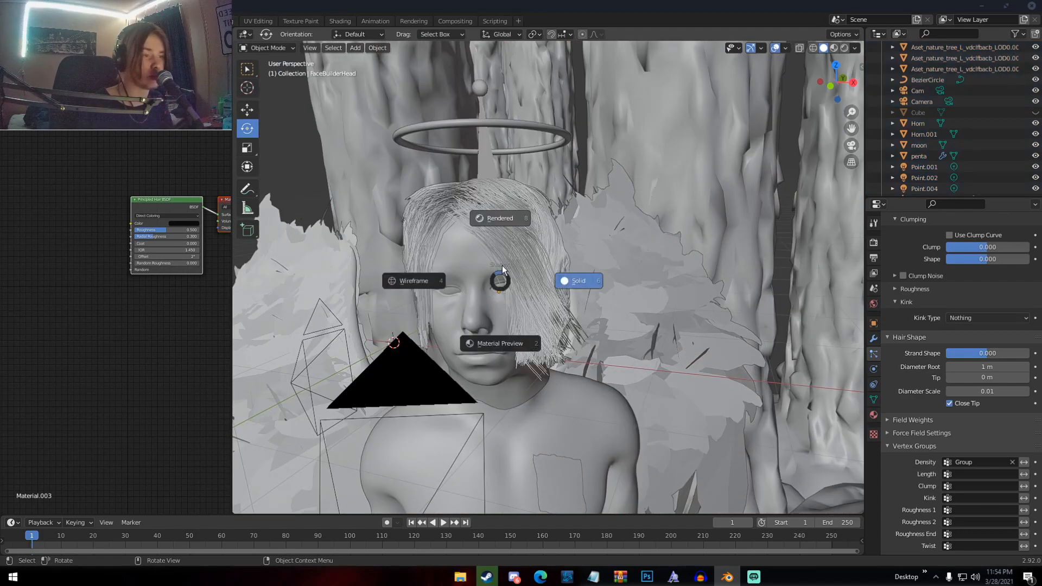
click(520, 219)
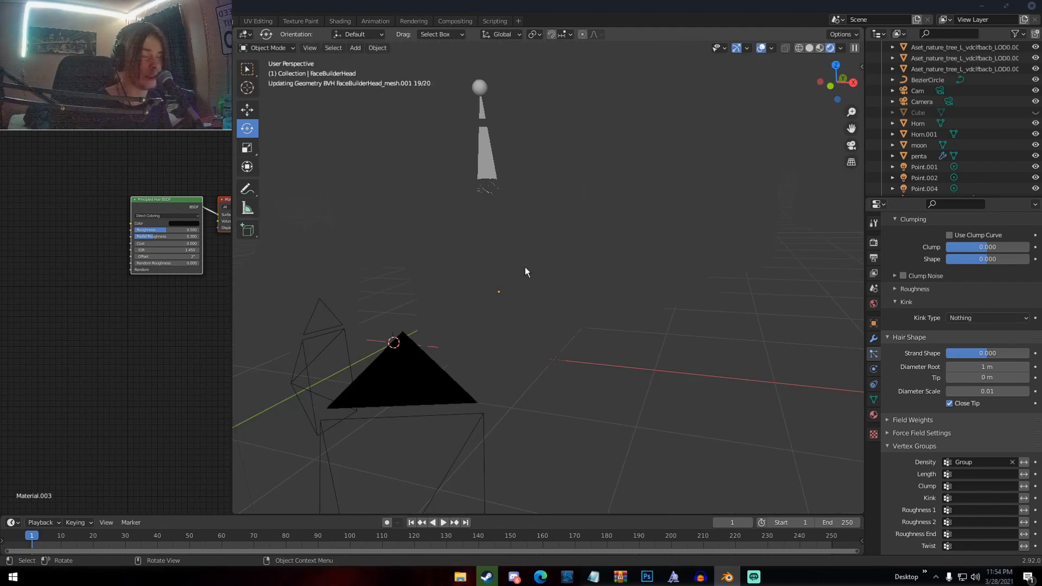
scroll(525, 271, down, 1)
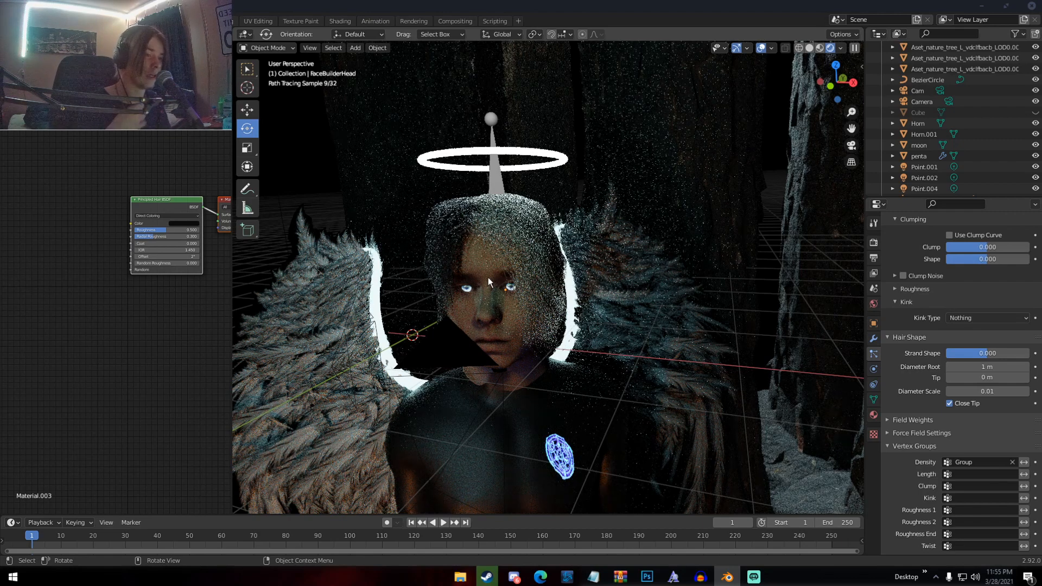
mouse_move(495, 278)
middle_down()
mouse_move(504, 269)
mouse_move(465, 307)
middle_up()
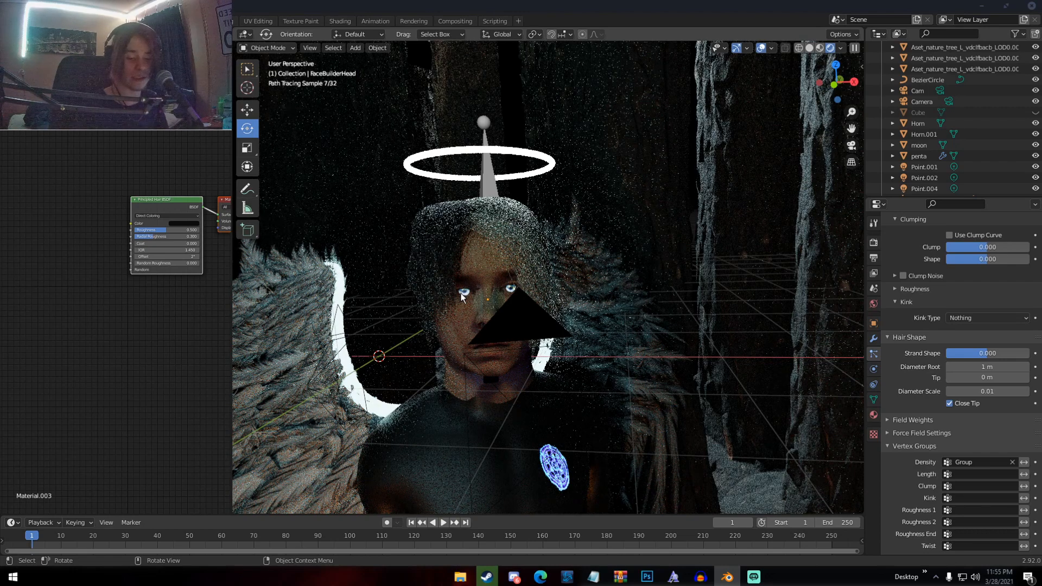
key(z)
click(528, 284)
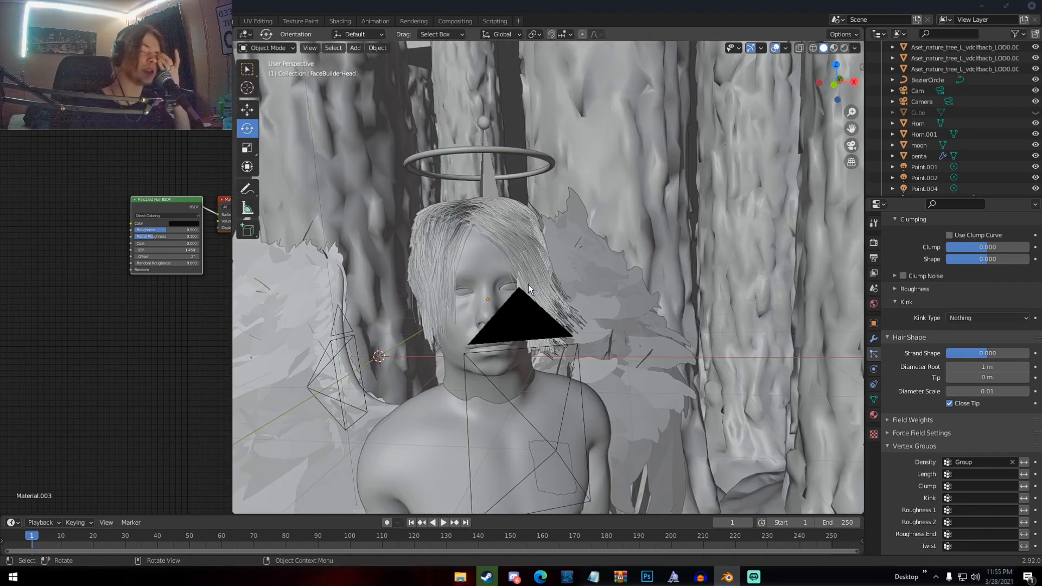
Open the Texture Paint workspace and examine the eyes and the blacked-out areas of the face texture up close.
click(301, 20)
scroll(244, 216, down, 2)
scroll(217, 189, up, 2)
scroll(247, 180, down, 2)
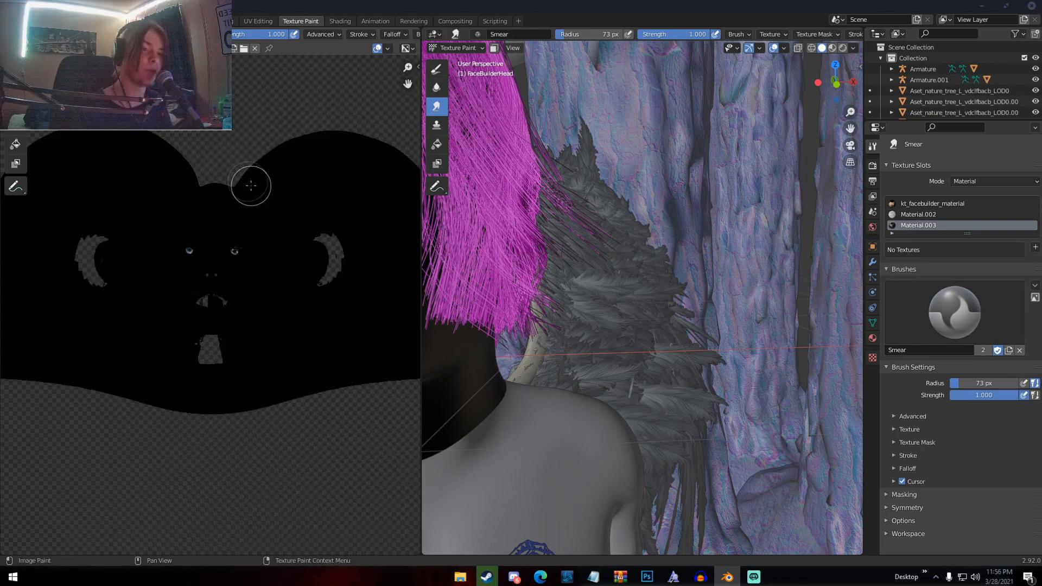
scroll(191, 186, up, 9)
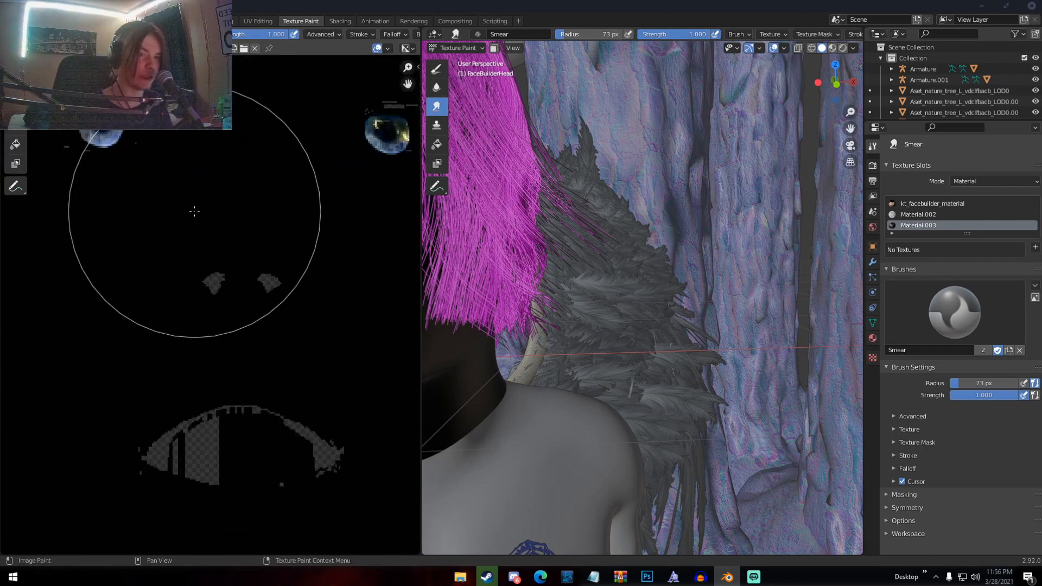
scroll(196, 216, down, 6)
scroll(239, 168, down, 3)
scroll(228, 275, up, 4)
scroll(236, 283, down, 4)
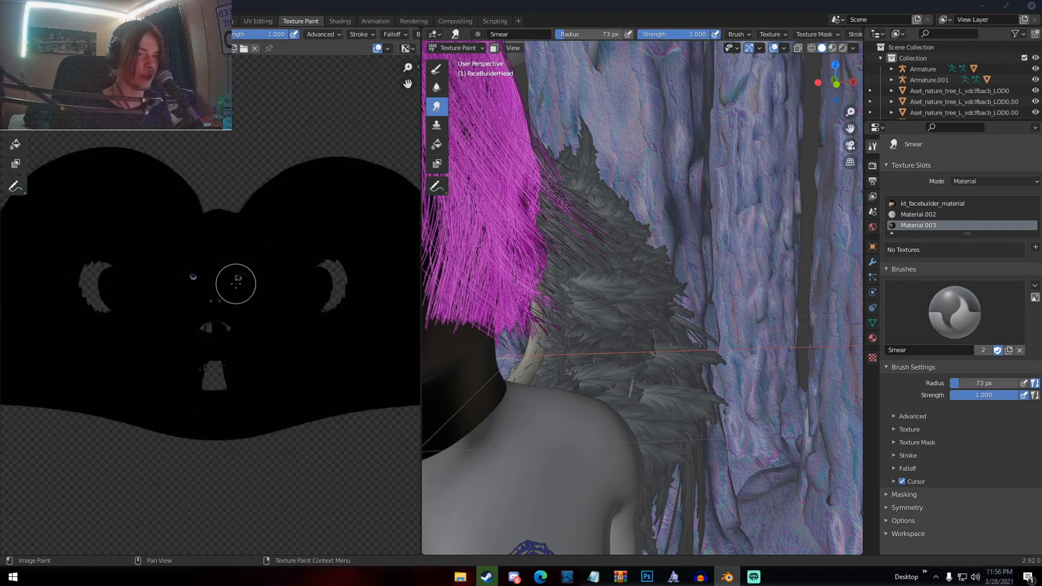
scroll(238, 282, up, 7)
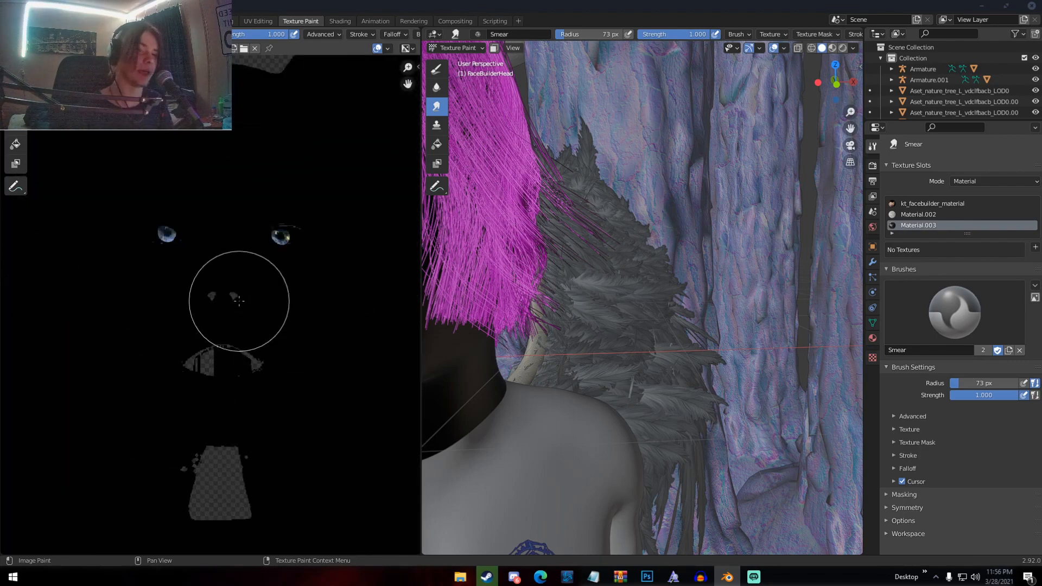
scroll(239, 300, down, 5)
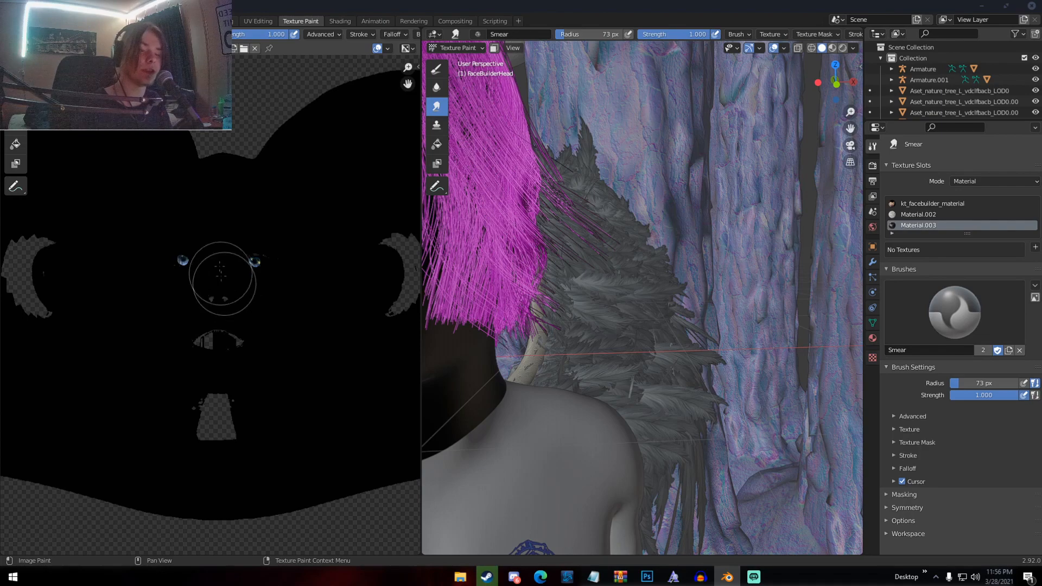
scroll(168, 315, up, 4)
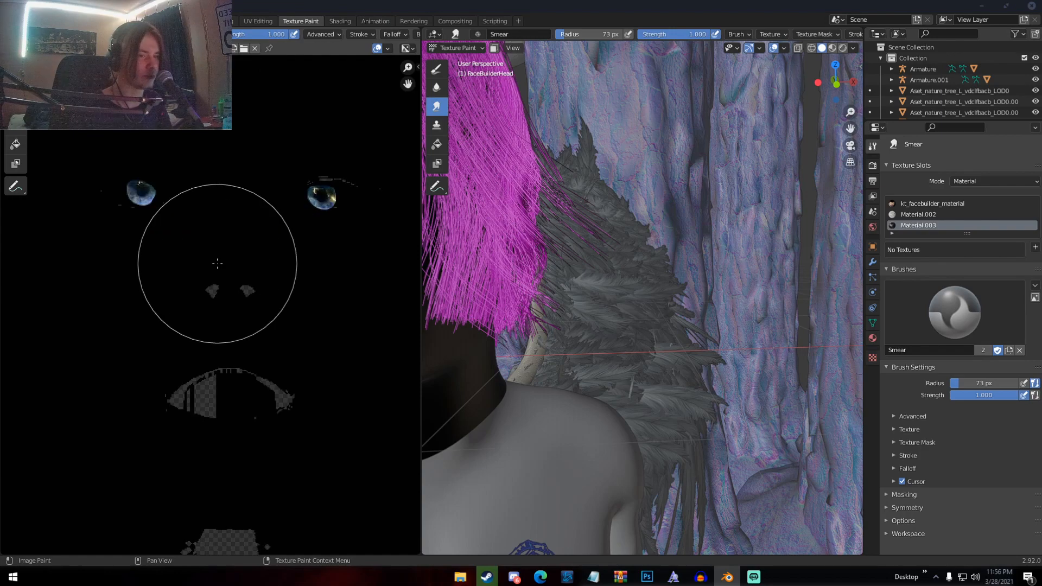
middle_drag(190, 216, 242, 252)
scroll(197, 258, up, 3)
scroll(232, 209, down, 3)
scroll(233, 208, down, 3)
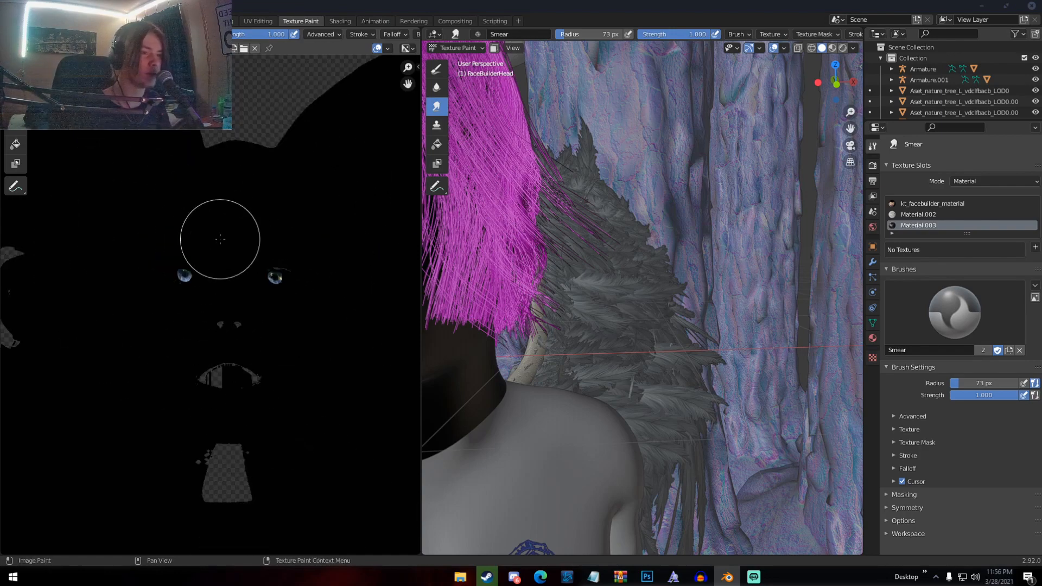
scroll(174, 325, up, 3)
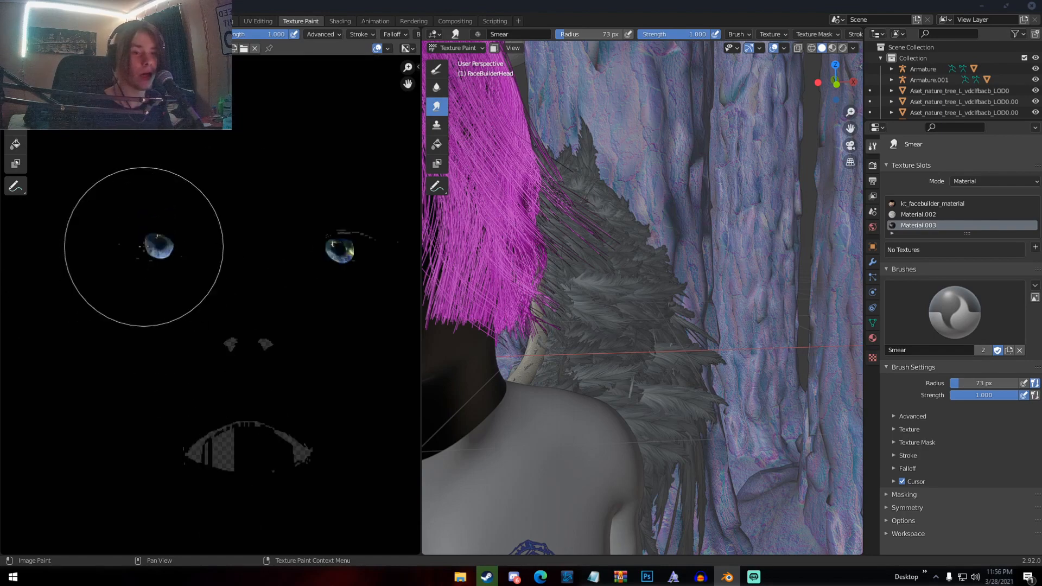
Compare the visible eyes with the blacked-out rest of the face texture, both up close and across the whole image.
scroll(141, 244, up, 3)
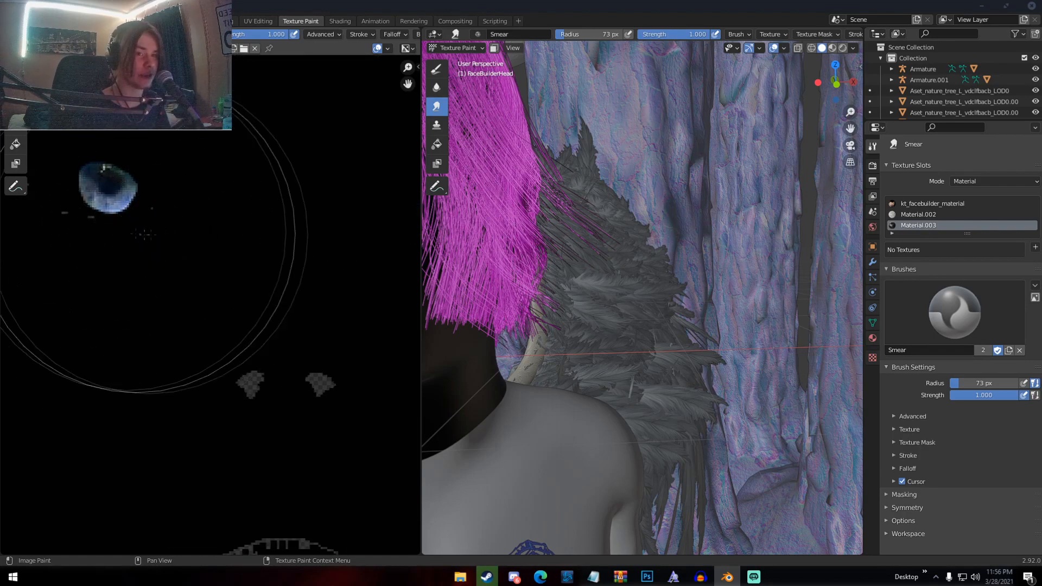
scroll(38, 275, down, 4)
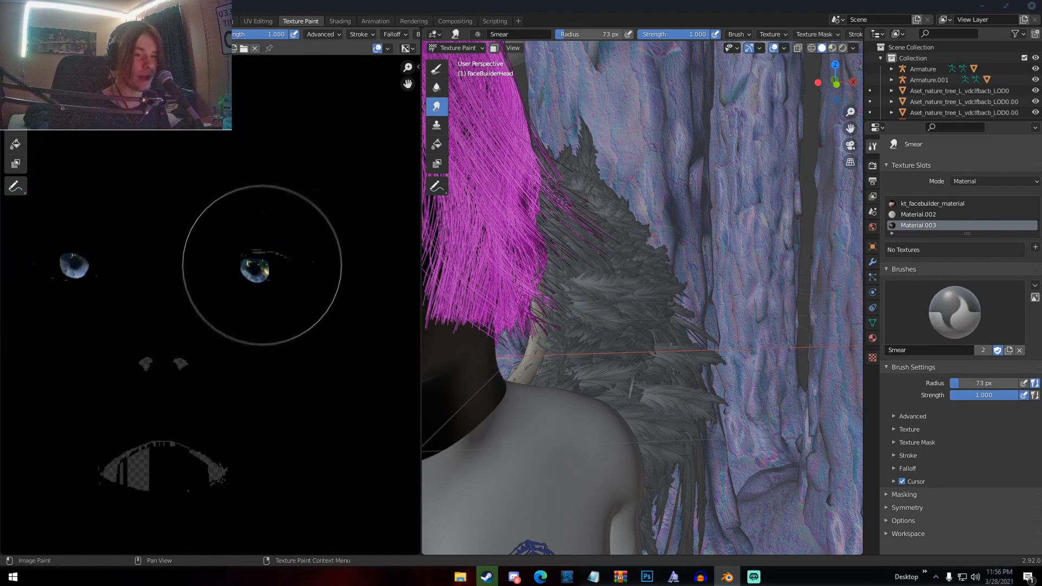
scroll(234, 304, down, 3)
scroll(131, 299, down, 3)
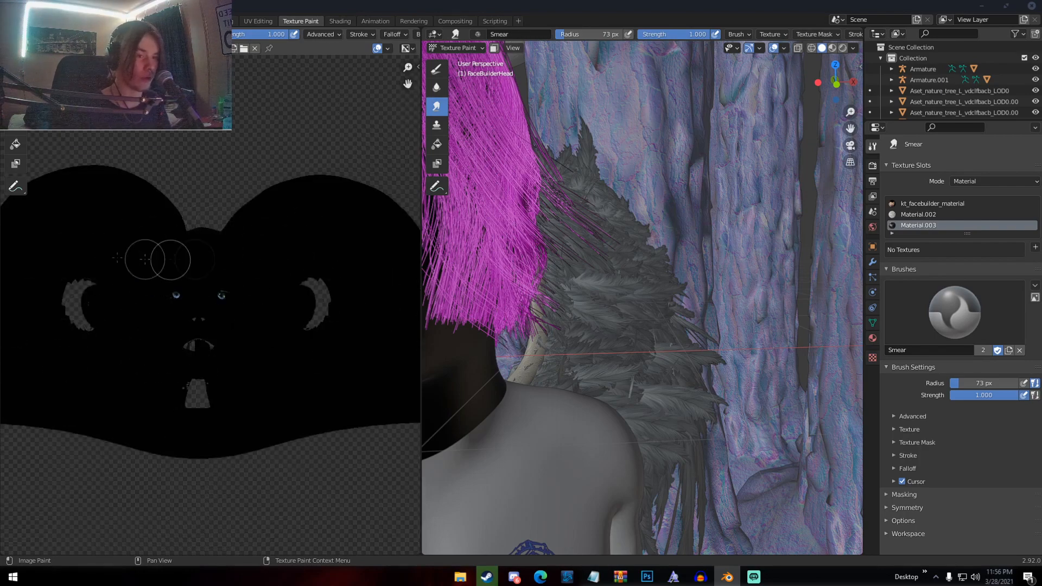
scroll(314, 244, up, 8)
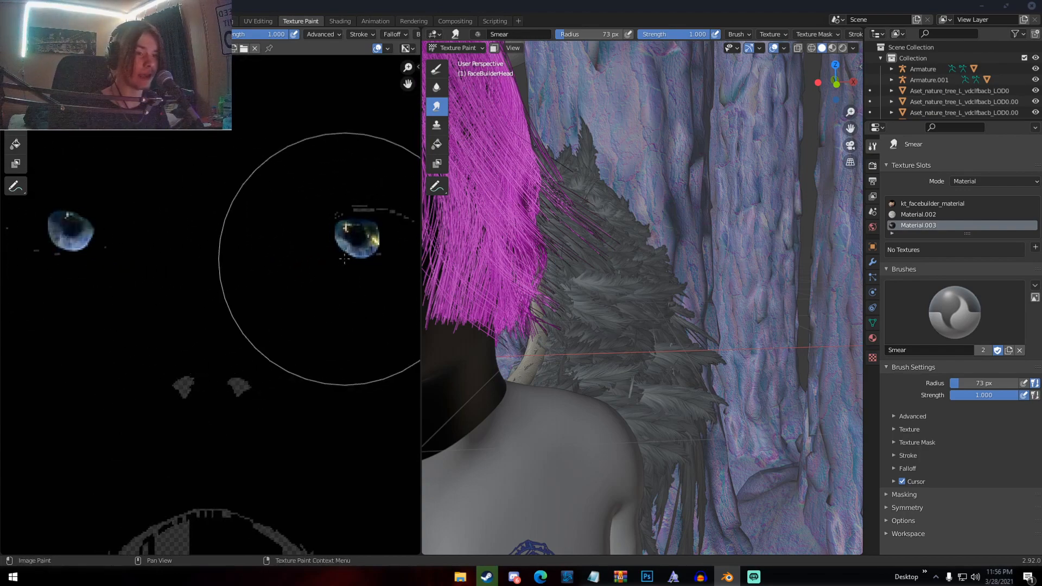
scroll(308, 236, down, 8)
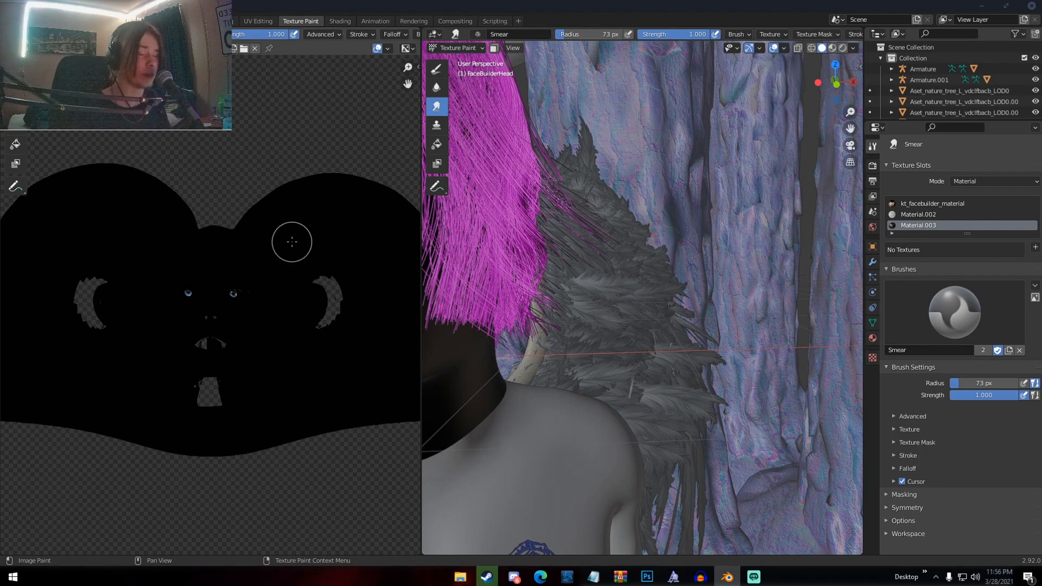
scroll(243, 322, up, 6)
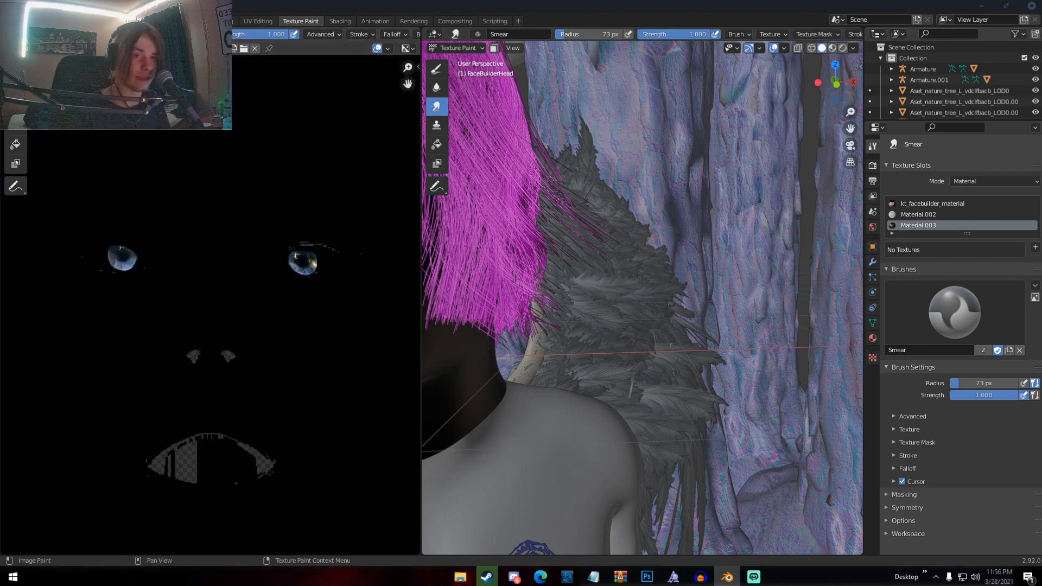
Return to the Layout workspace and make kt_facebuilder_material the active material of the FaceBuilder head.
key(ctrl+Page_Up)
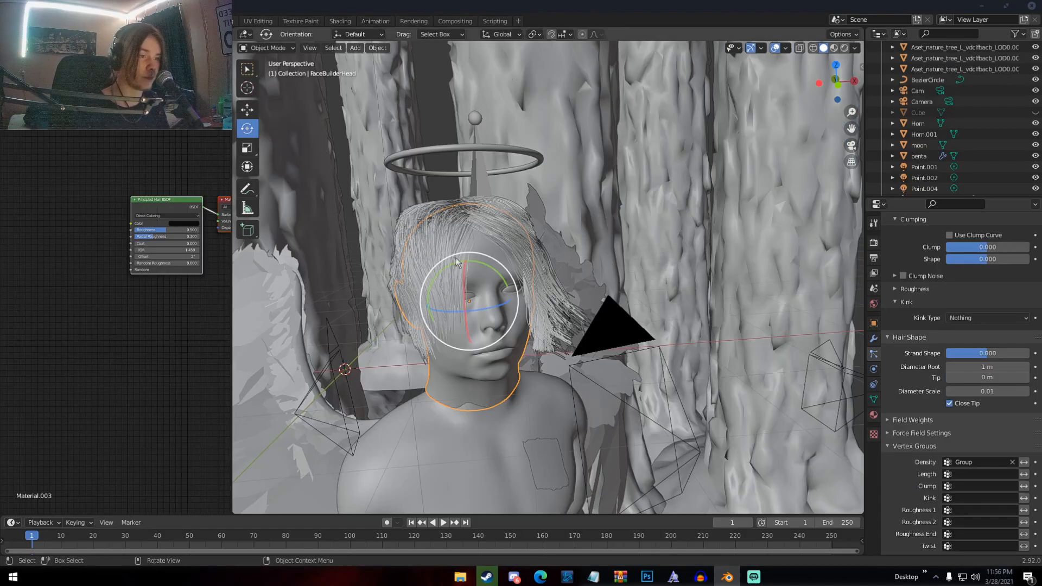
click(487, 251)
click(487, 272)
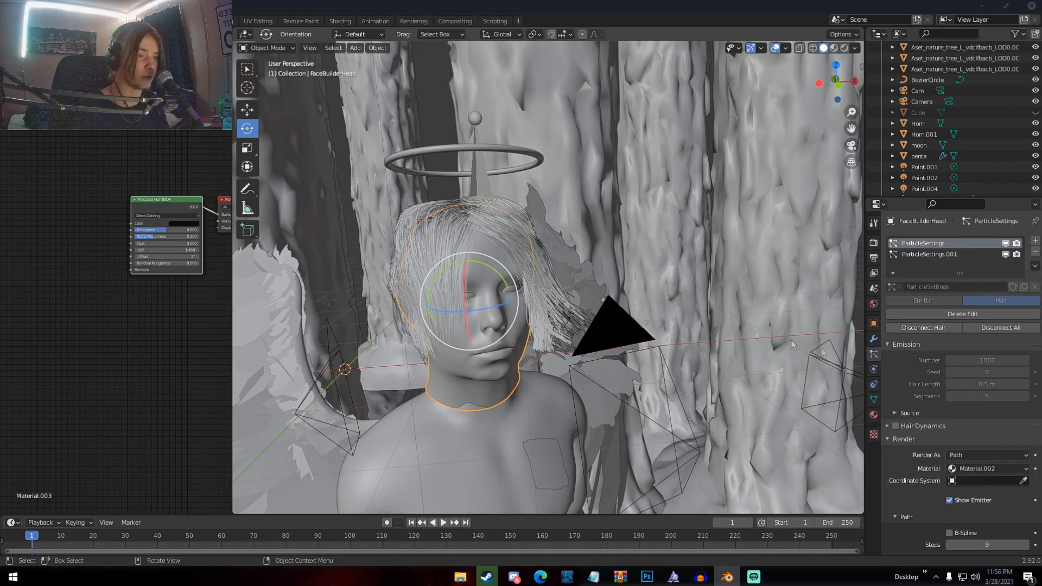
click(873, 415)
click(917, 243)
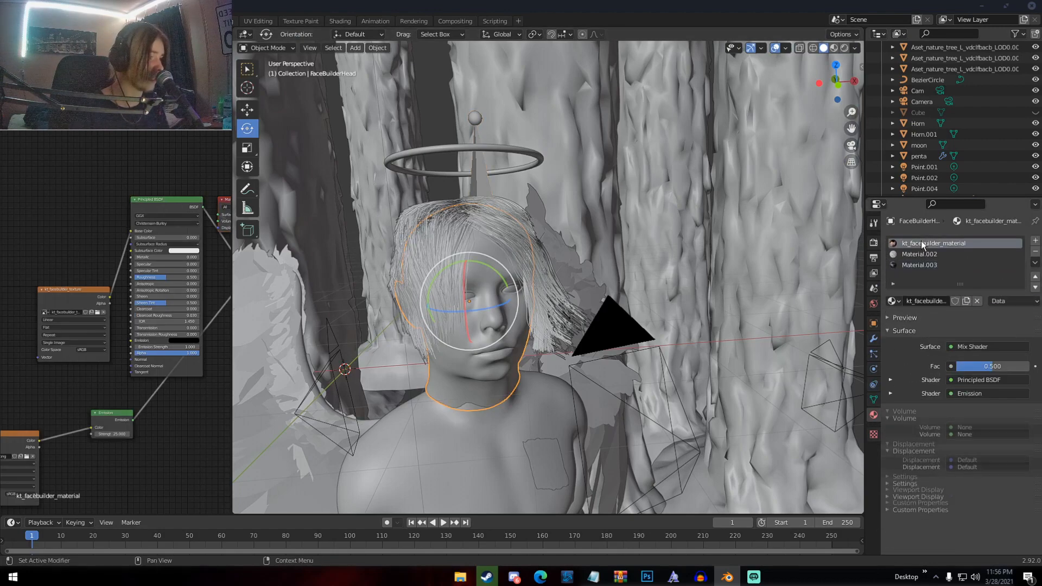
Examine how the face texture, Principled BSDF and Mix Shader nodes connect in the head's material.
scroll(77, 235, up, 4)
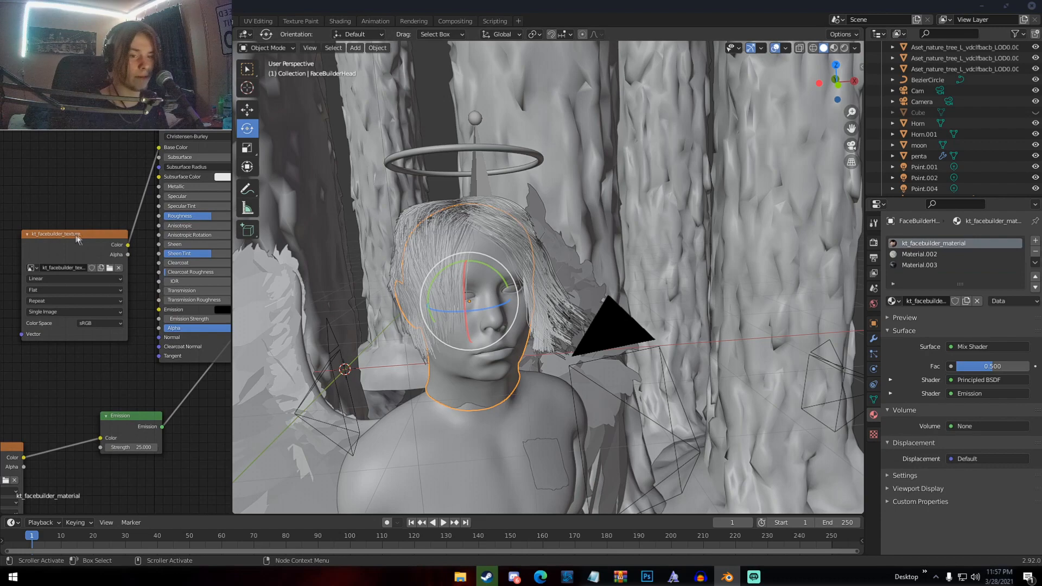
middle_drag(77, 237, 84, 181)
scroll(38, 168, down, 2)
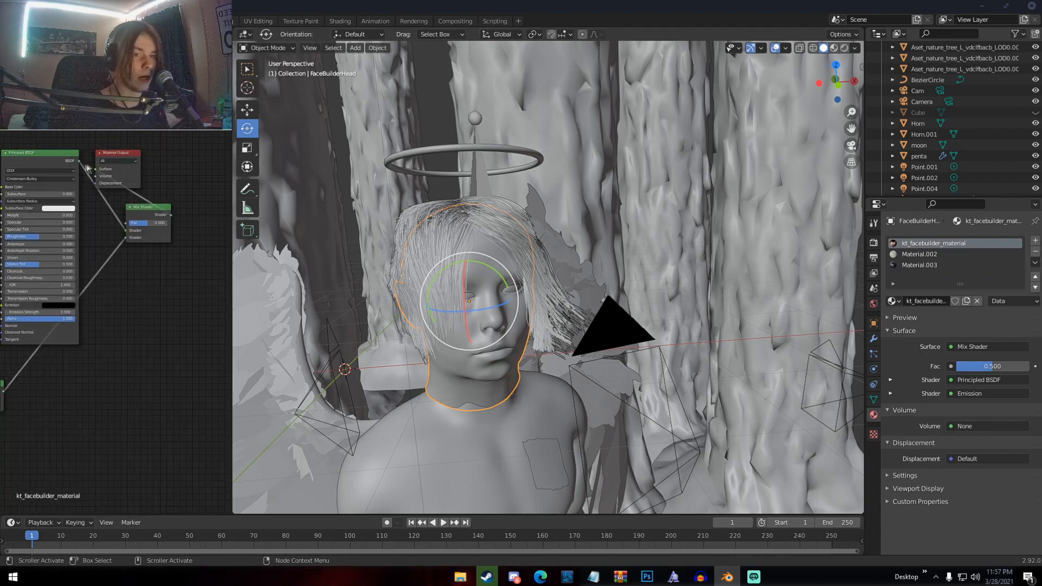
middle_drag(148, 160, 217, 144)
scroll(217, 143, down, 4)
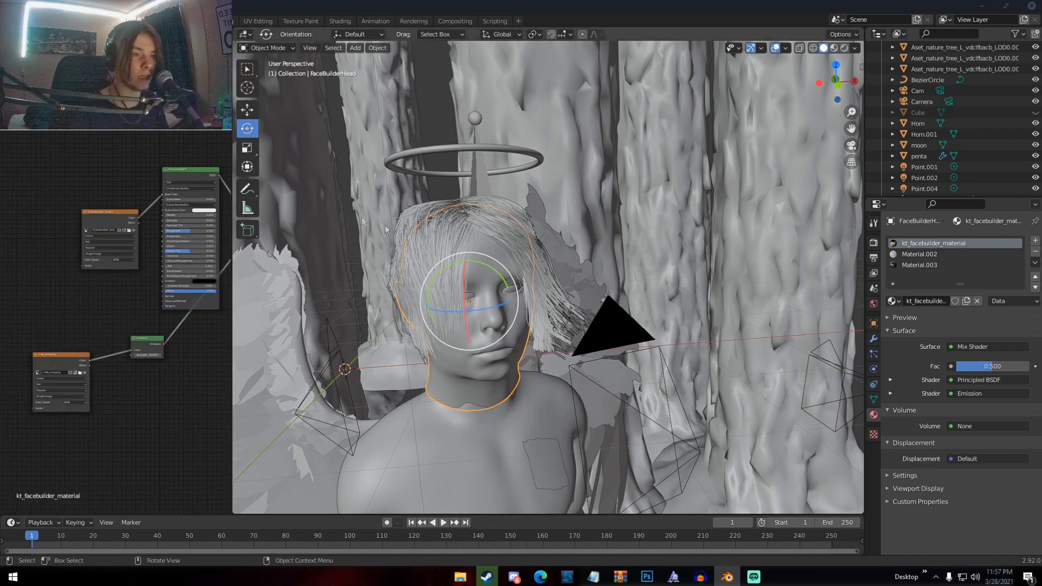
scroll(112, 218, up, 2)
middle_drag(112, 204, 25, 145)
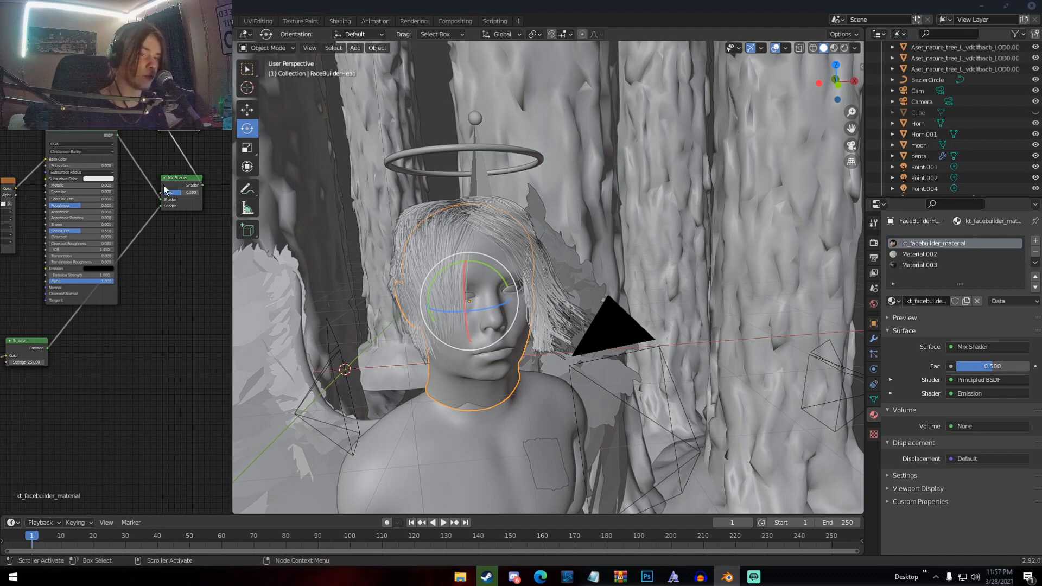
middle_drag(164, 184, 196, 145)
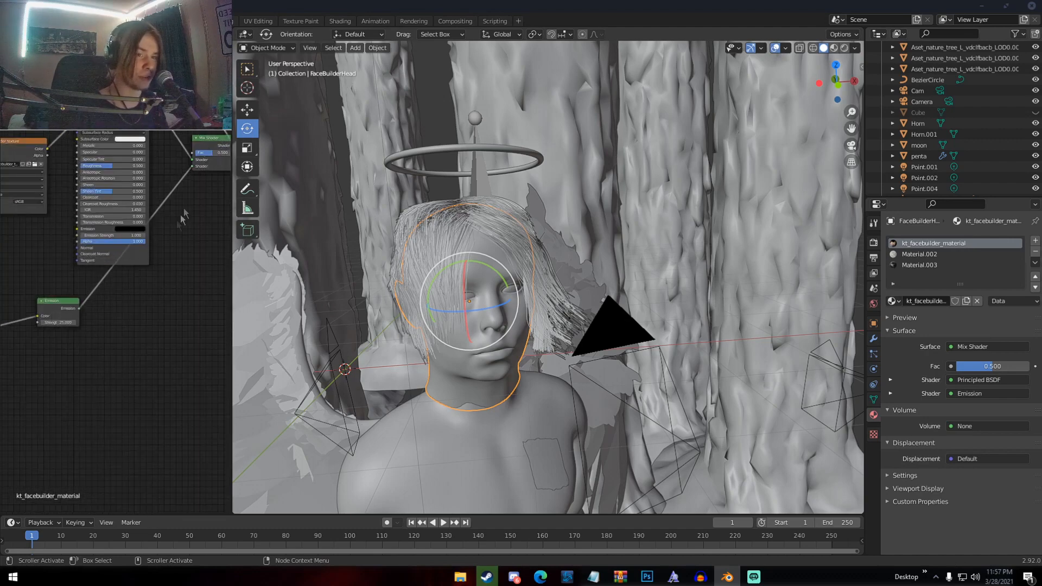
Inspect the emission image texture, the Emission node's strength and their link into the head material's Mix Shader.
middle_drag(176, 227, 214, 147)
middle_drag(42, 216, 150, 190)
scroll(113, 253, up, 4)
middle_drag(100, 254, 97, 181)
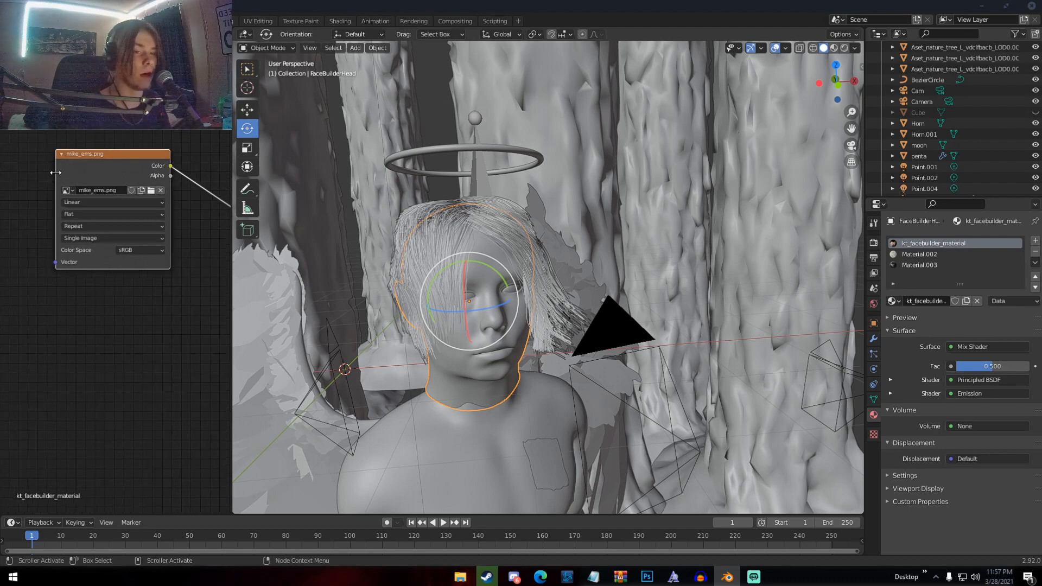
middle_drag(139, 178, 59, 178)
scroll(37, 188, down, 3)
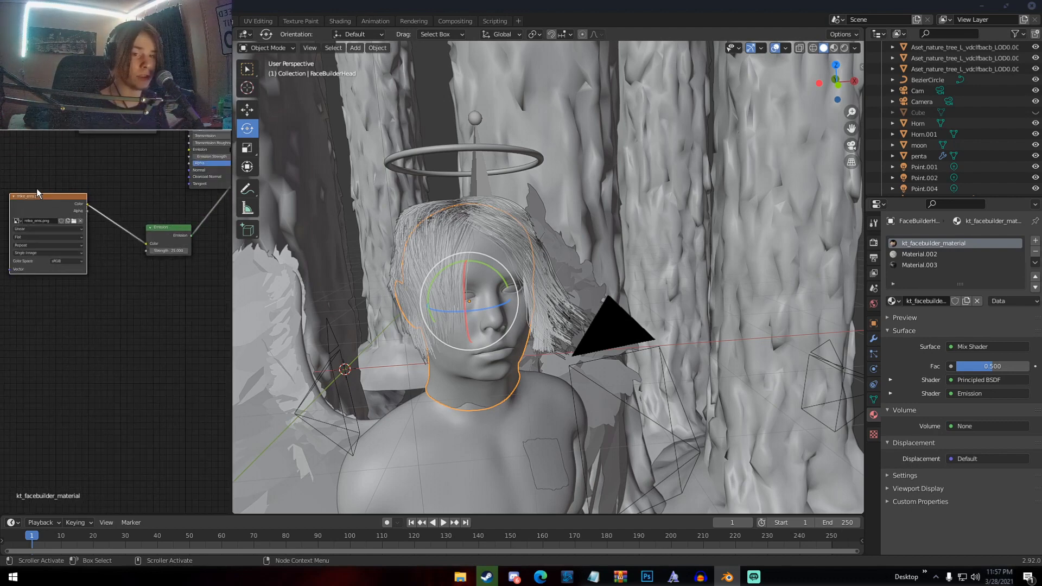
middle_drag(158, 232, 93, 227)
scroll(93, 227, up, 4)
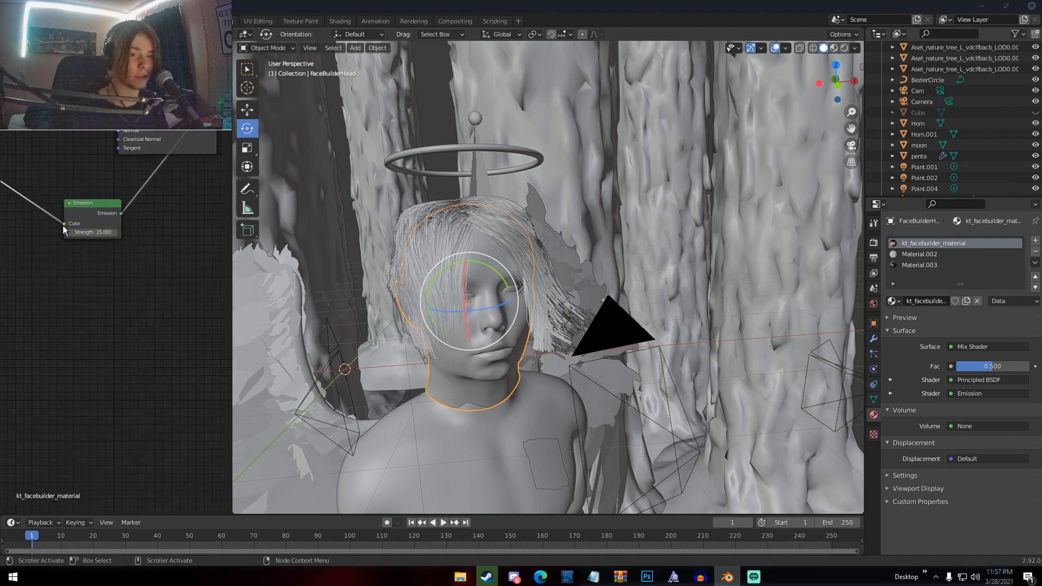
scroll(81, 211, down, 3)
middle_drag(74, 198, 112, 202)
scroll(112, 202, down, 1)
scroll(106, 229, up, 4)
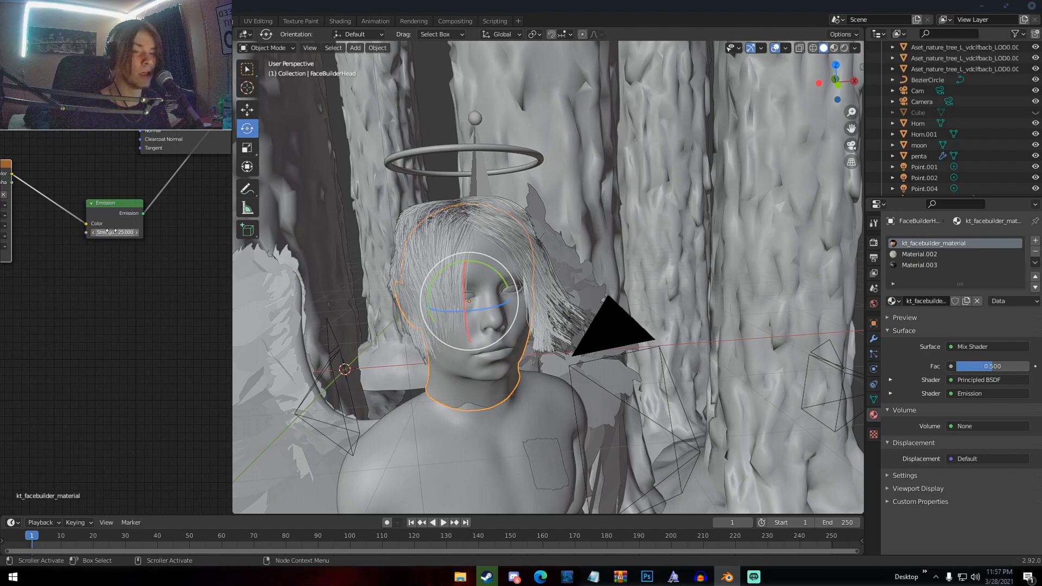
middle_drag(147, 191, 1, 302)
scroll(230, 302, down, 3)
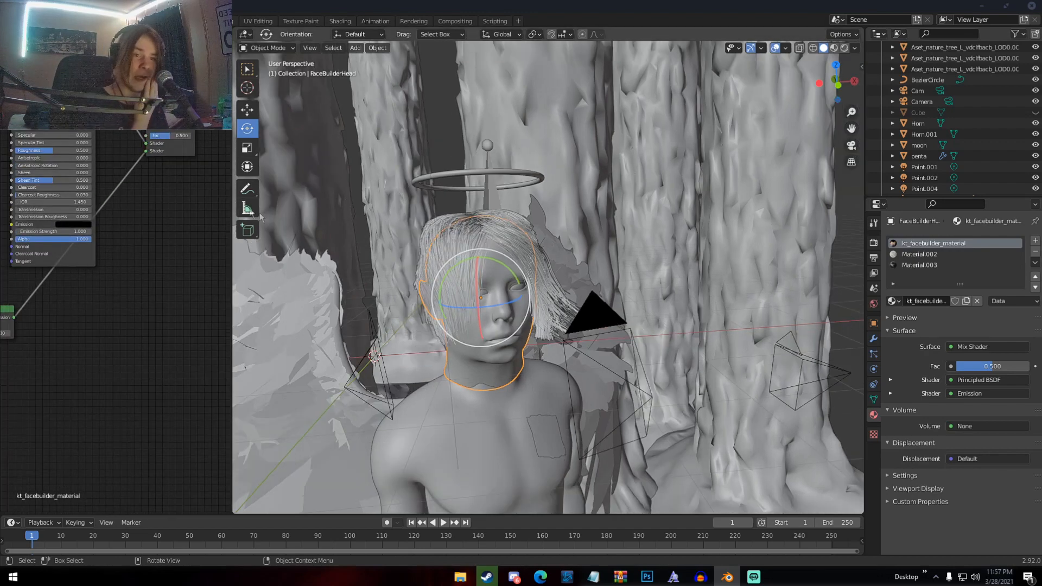
scroll(187, 194, down, 2)
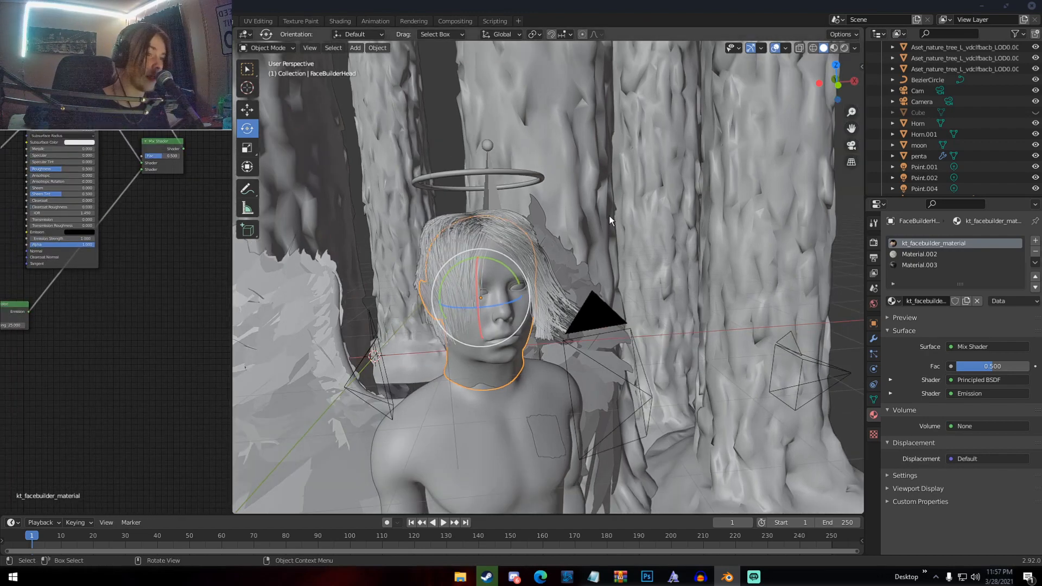
Deselect the head, select the body mesh and view the figure at full length and up close.
key(alt+a)
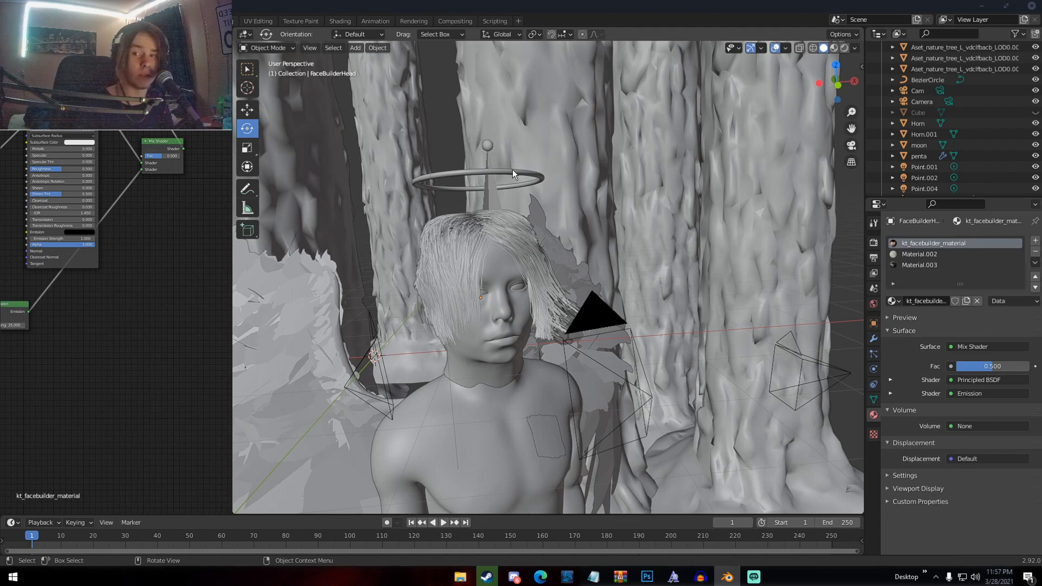
scroll(546, 270, down, 3)
middle_drag(544, 262, 523, 297)
scroll(499, 260, down, 4)
click(539, 360)
scroll(542, 272, up, 6)
scroll(552, 314, down, 5)
scroll(558, 308, up, 5)
scroll(603, 325, down, 5)
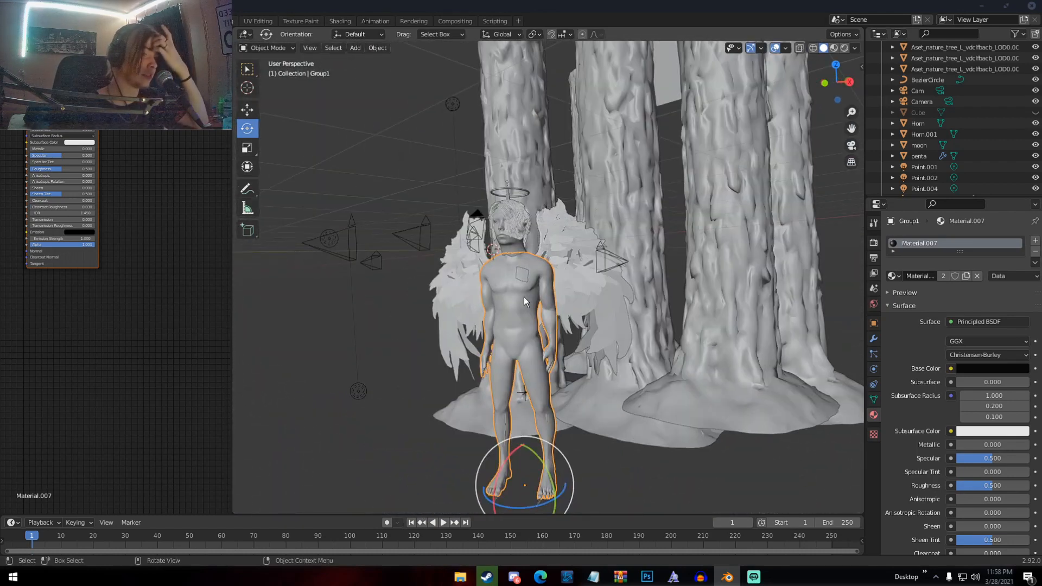
View the figure from several sides and select the sigil plane on the chest.
scroll(523, 297, up, 6)
middle_drag(519, 285, 632, 306)
scroll(616, 297, down, 6)
middle_drag(592, 247, 652, 235)
scroll(638, 249, up, 5)
middle_drag(650, 274, 524, 217)
scroll(461, 255, down, 5)
scroll(532, 273, up, 6)
scroll(532, 273, down, 3)
scroll(496, 276, down, 2)
click(591, 262)
scroll(591, 262, down, 4)
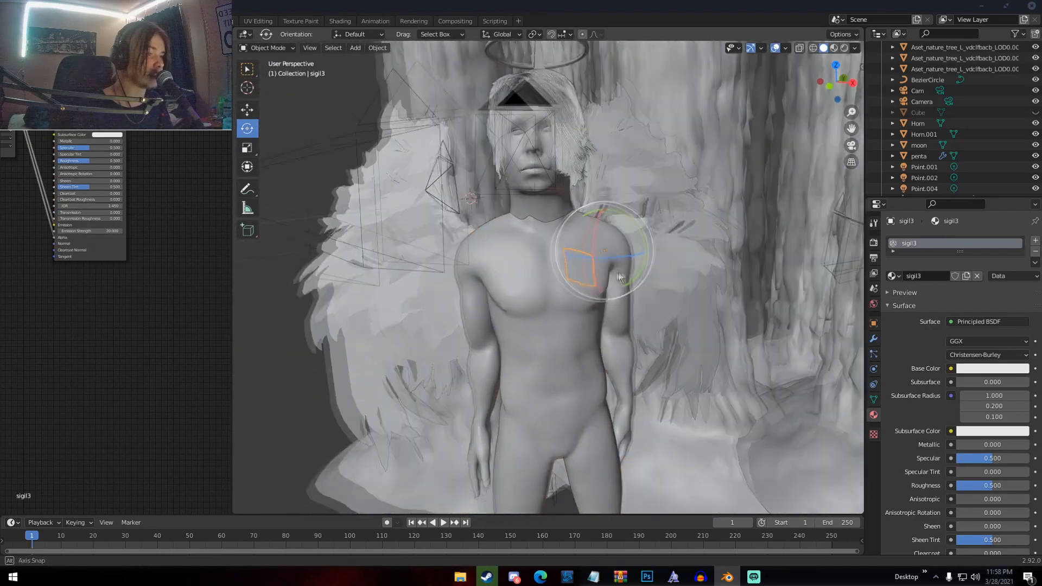
click(414, 20)
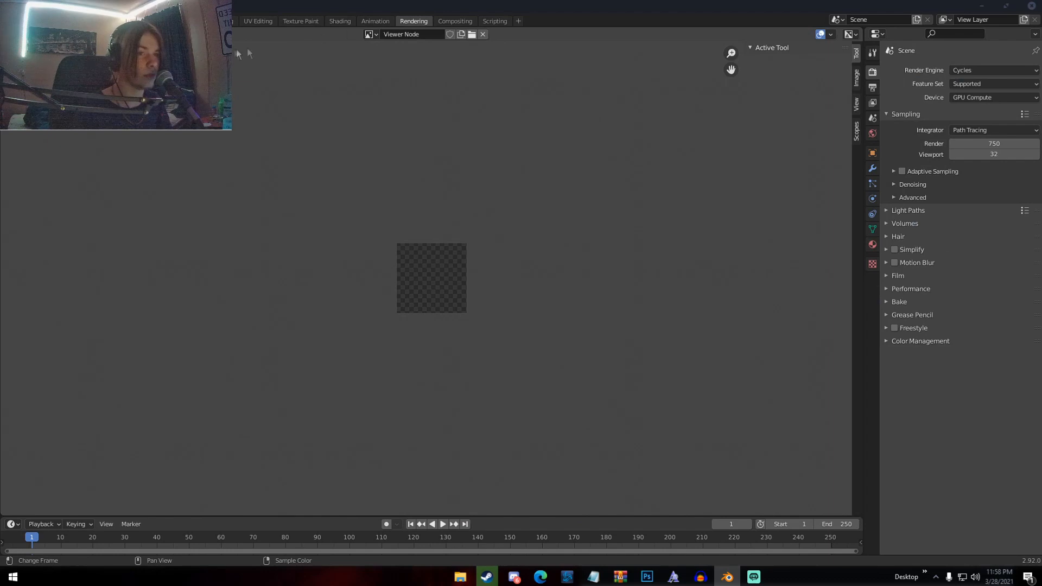
click(372, 36)
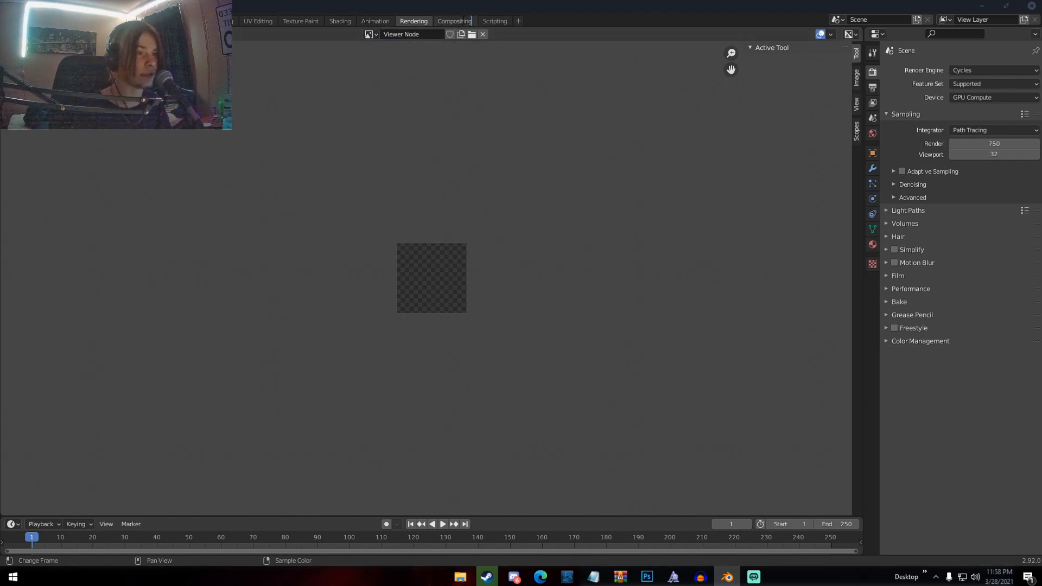
click(153, 20)
Examine how the sigil plane sits on the figure's chest, up close and from farther away.
middle_drag(624, 228, 636, 220)
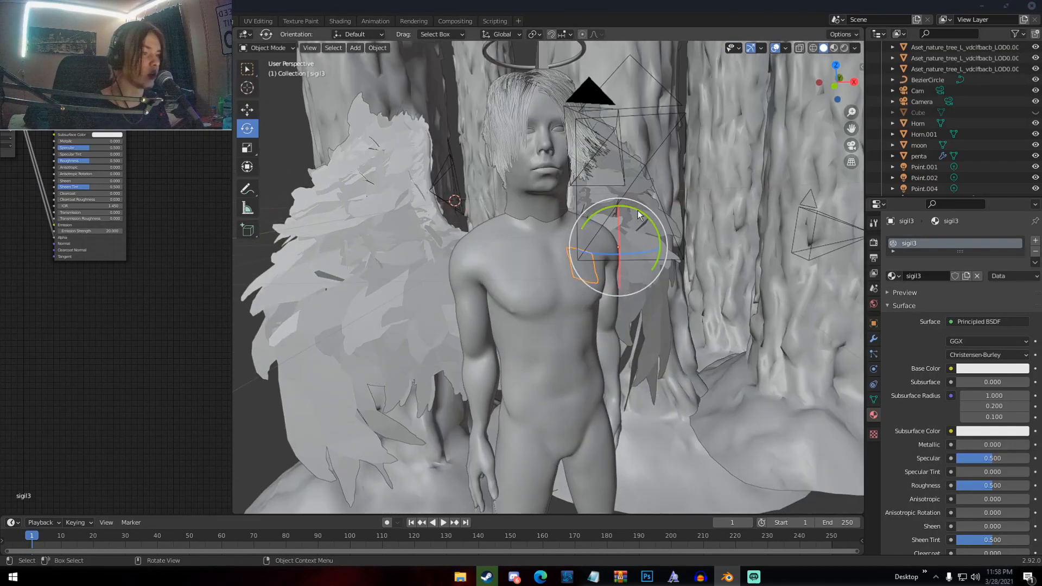
scroll(636, 219, up, 4)
scroll(611, 260, up, 5)
scroll(669, 245, down, 4)
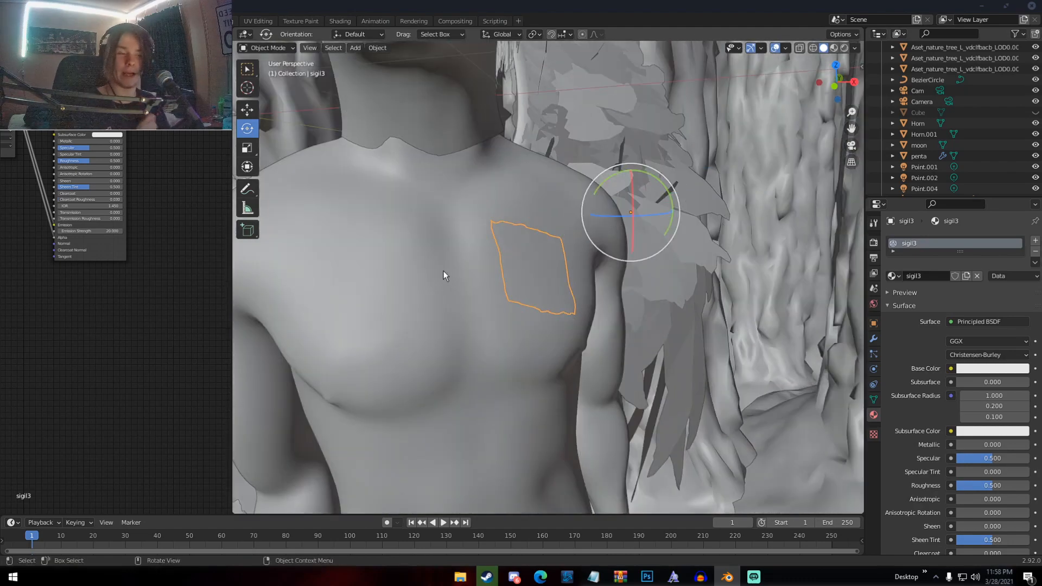
scroll(576, 259, down, 2)
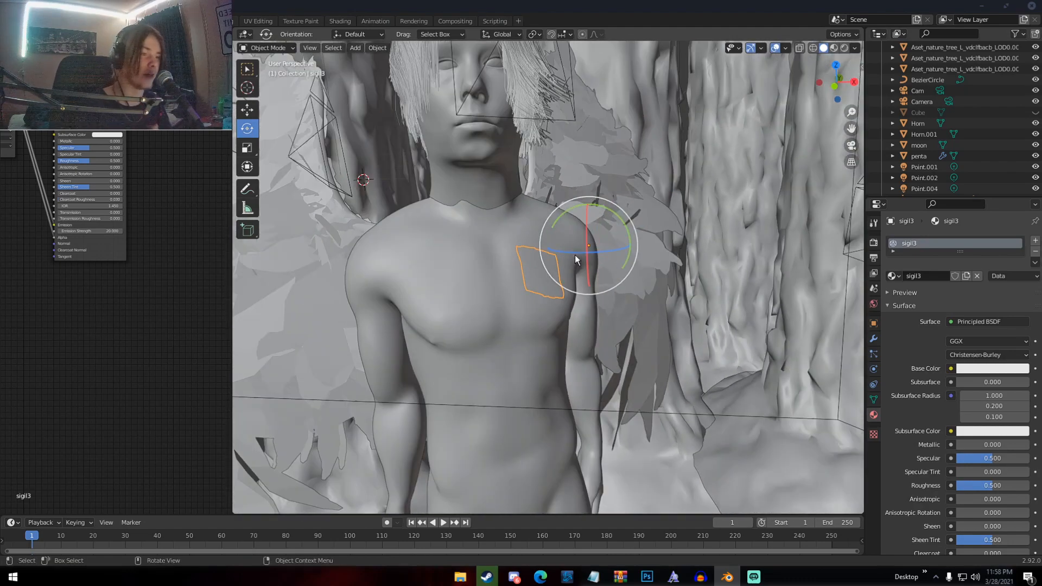
scroll(568, 261, up, 2)
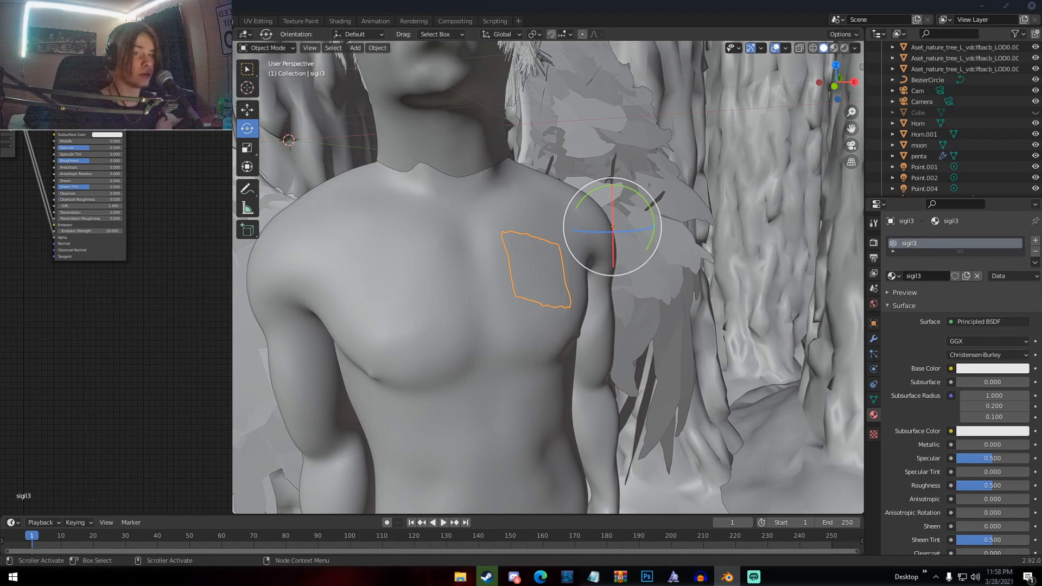
Inspect the sigil3 material's nodes, following the image texture into the Principled BSDF's emission and alpha inputs.
middle_drag(96, 124, 207, 216)
scroll(151, 164, up, 4)
middle_drag(151, 164, 44, 192)
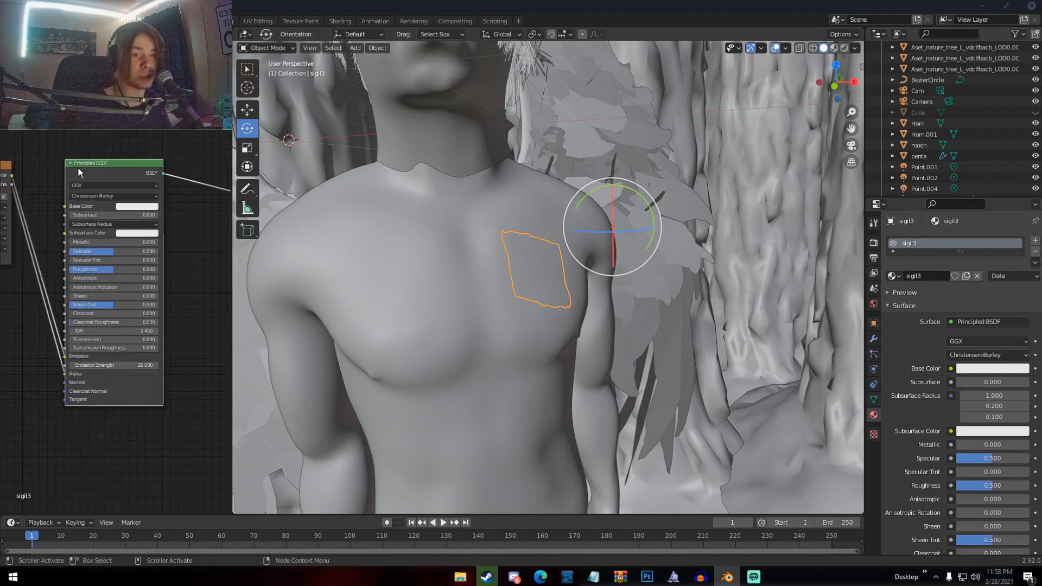
middle_drag(83, 165, 185, 64)
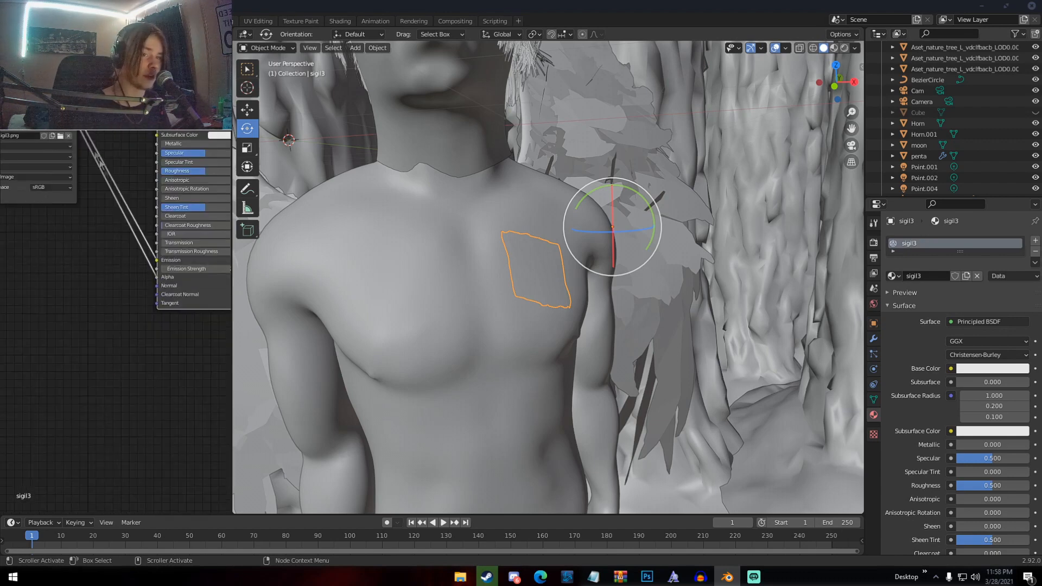
middle_drag(140, 228, 65, 195)
scroll(65, 195, down, 1)
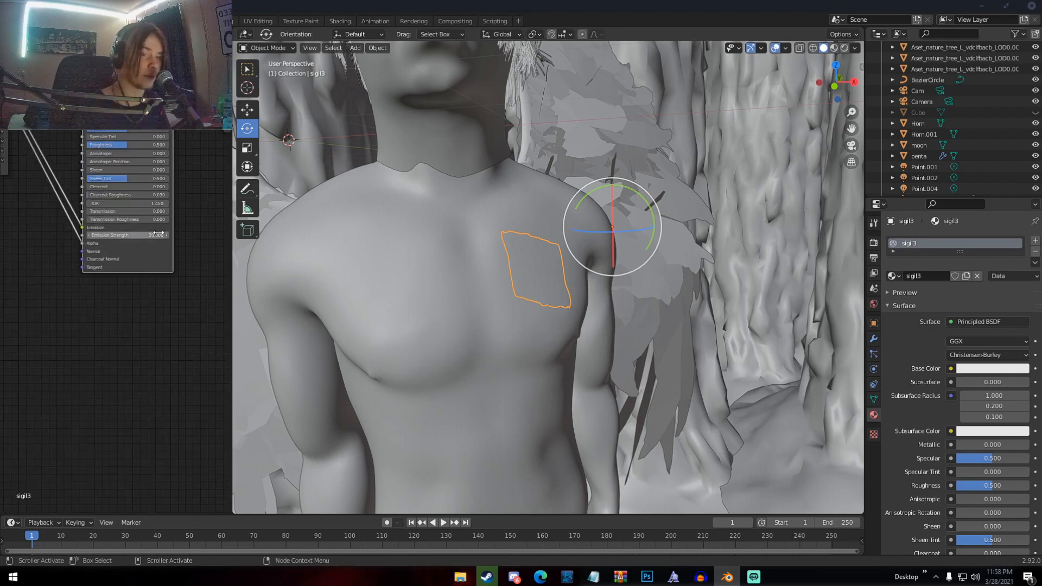
middle_drag(193, 231, 140, 265)
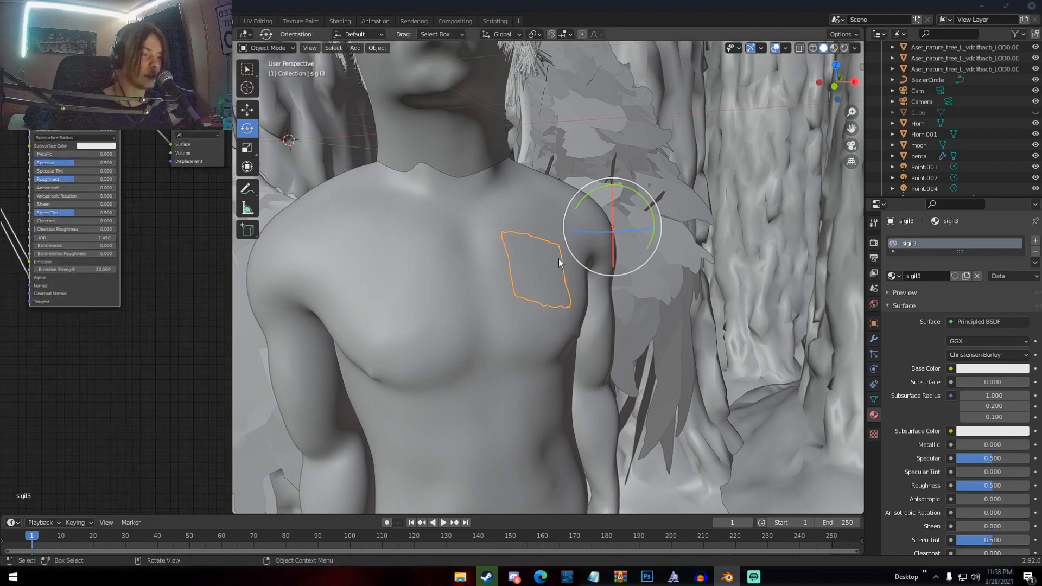
Search the add-ons in the preferences for "images", then close the preferences.
scroll(525, 246, down, 6)
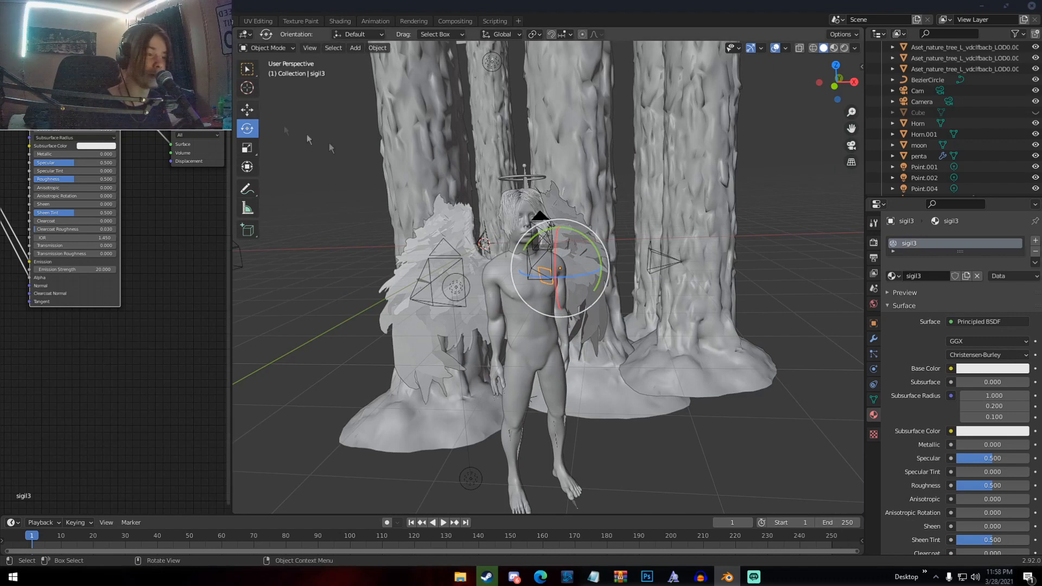
click(44, 20)
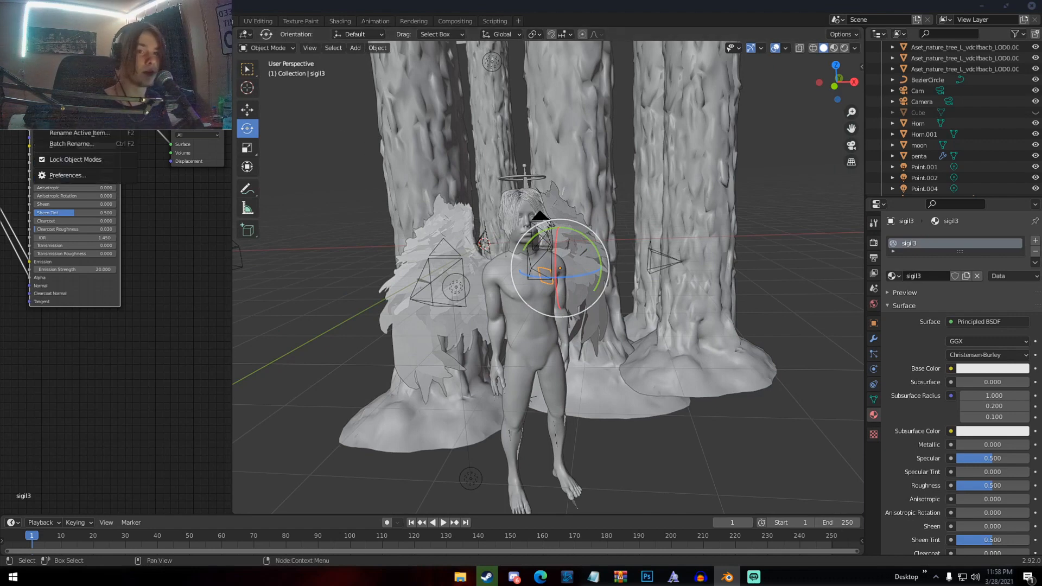
click(65, 175)
click(313, 37)
text(image)
key(Return)
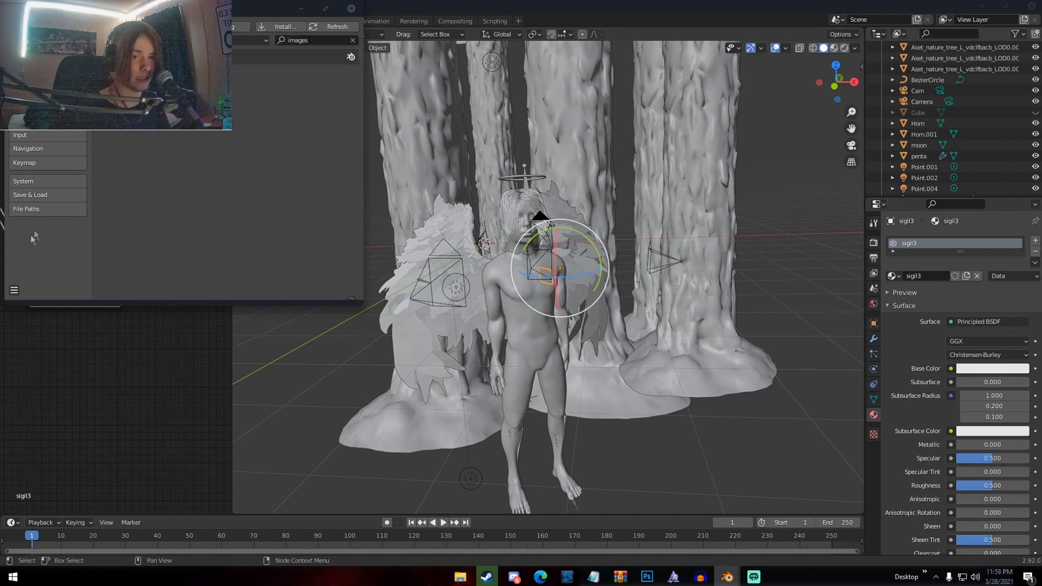
click(14, 291)
click(350, 9)
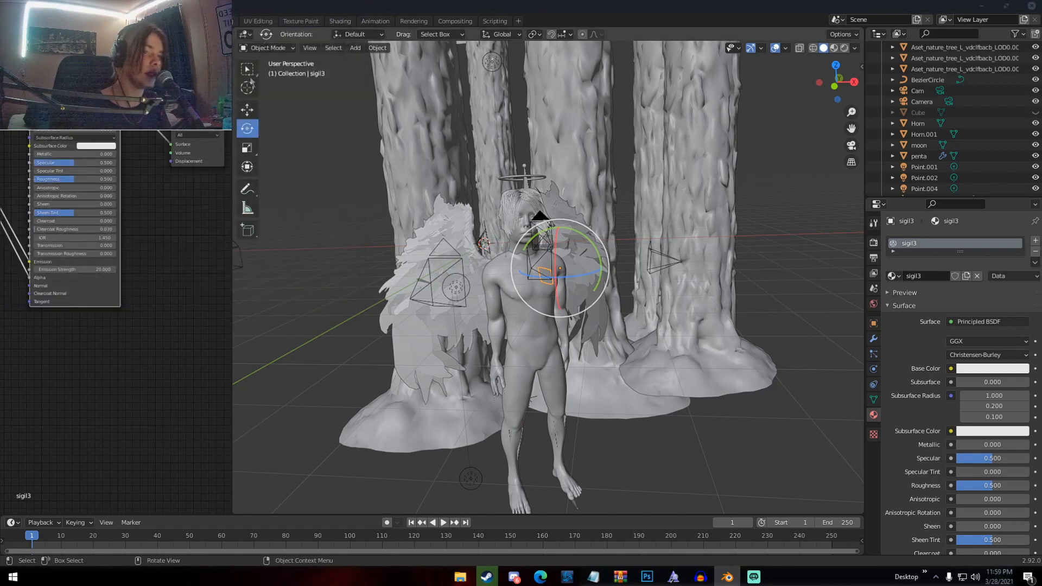
Import ssgithumb.png with Images as Planes and delete the resulting plane.
click(25, 21)
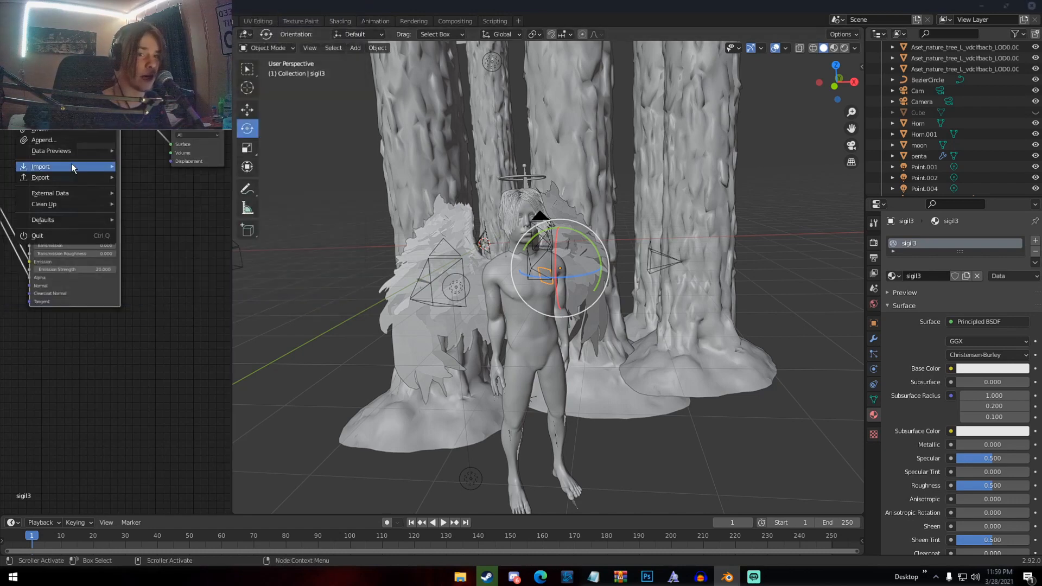
mouse_move(71, 164)
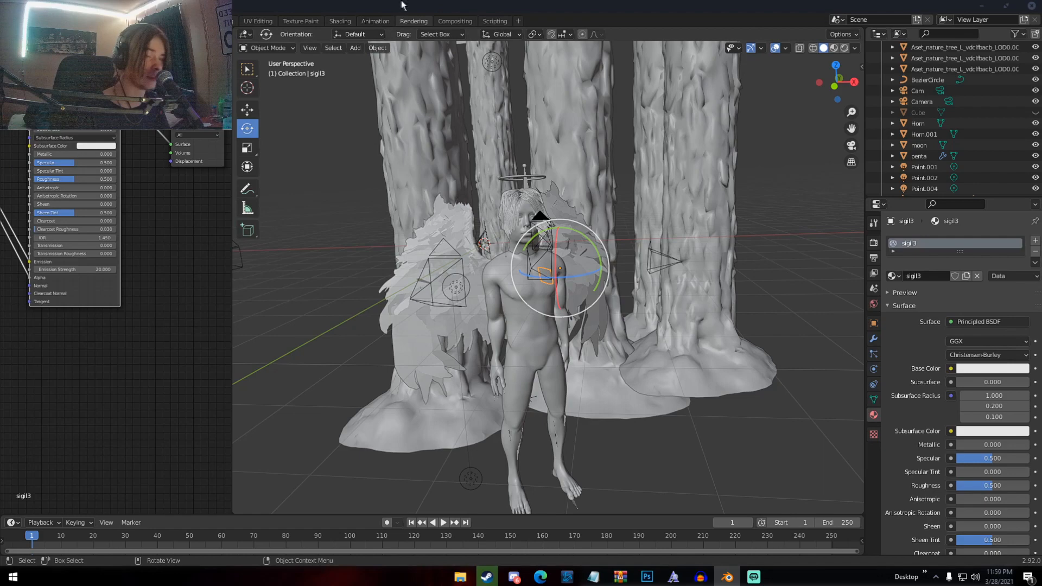
click(24, 20)
mouse_move(75, 165)
click(156, 286)
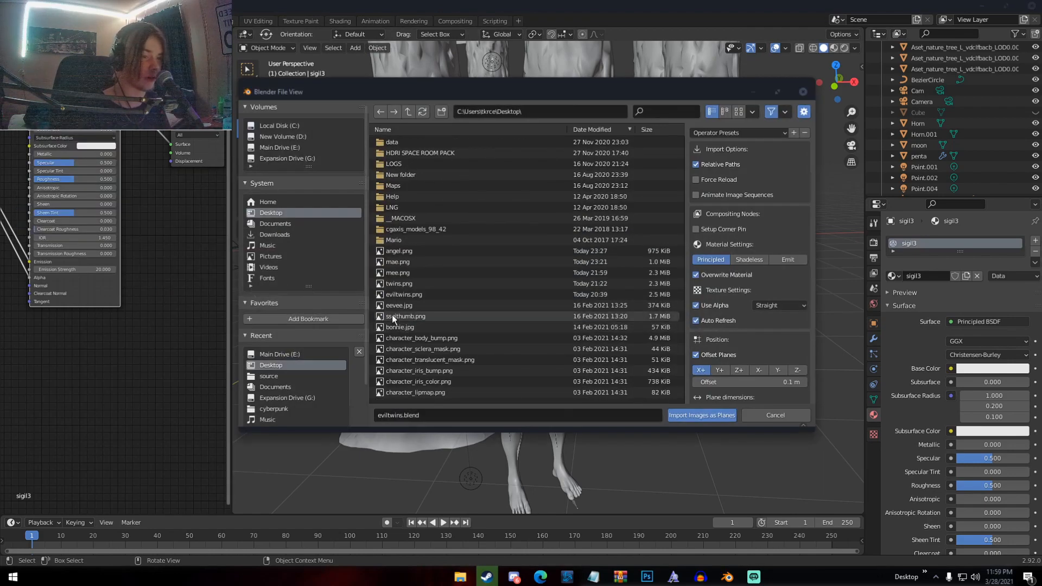
double_click(392, 315)
key(x)
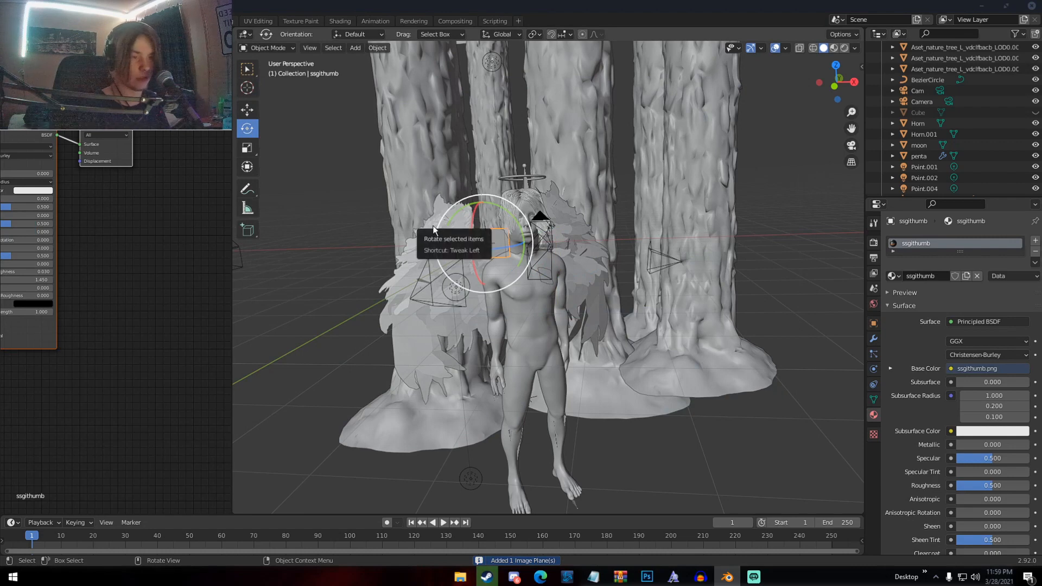
click(434, 247)
Review the Images as Planes import options with twins.png selected, and close the file dialog without importing.
click(25, 20)
mouse_move(60, 166)
click(150, 285)
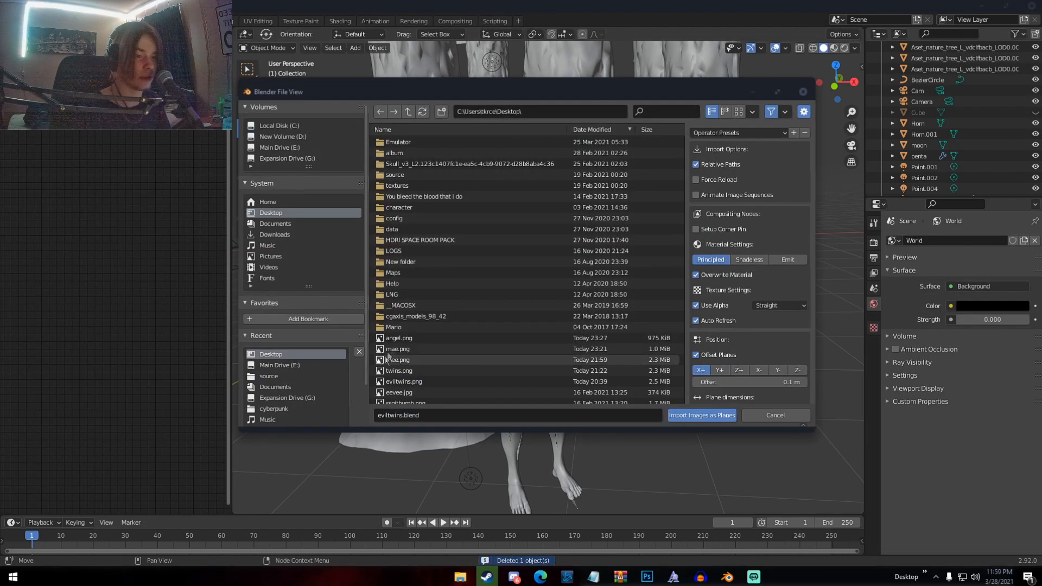
click(424, 373)
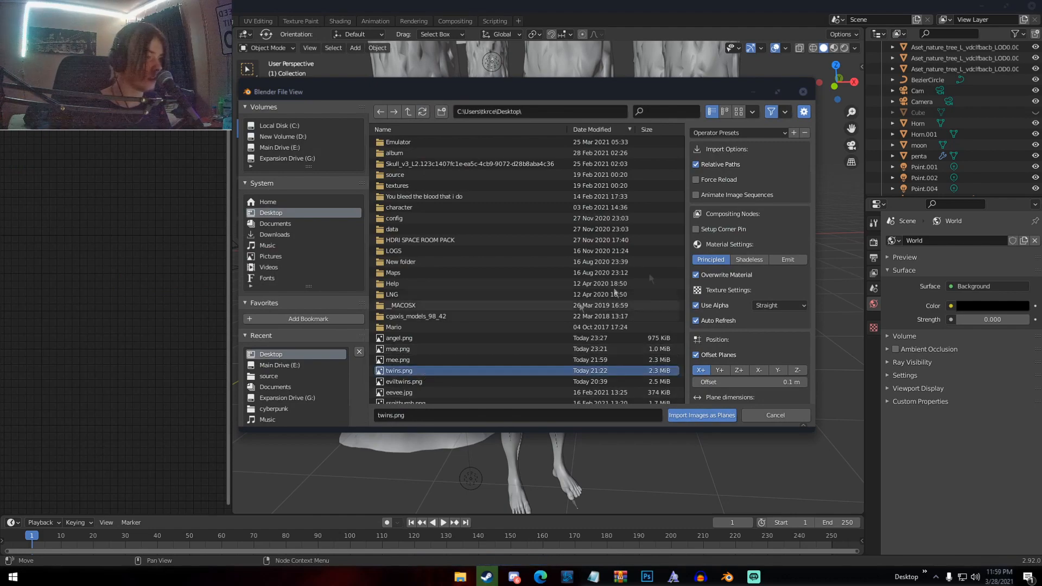
drag(667, 101, 491, 132)
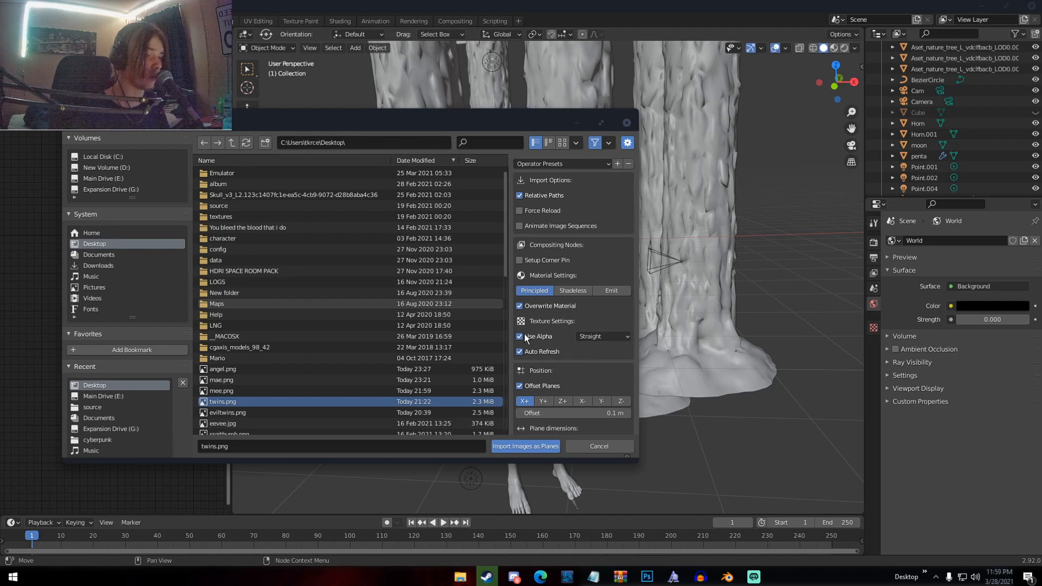
scroll(525, 337, down, 4)
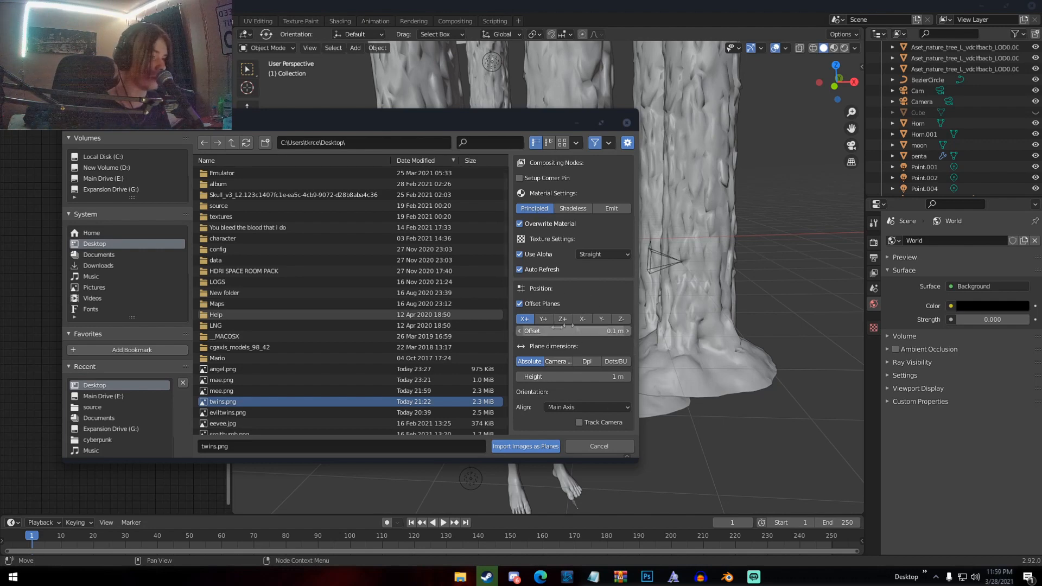
scroll(555, 328, up, 4)
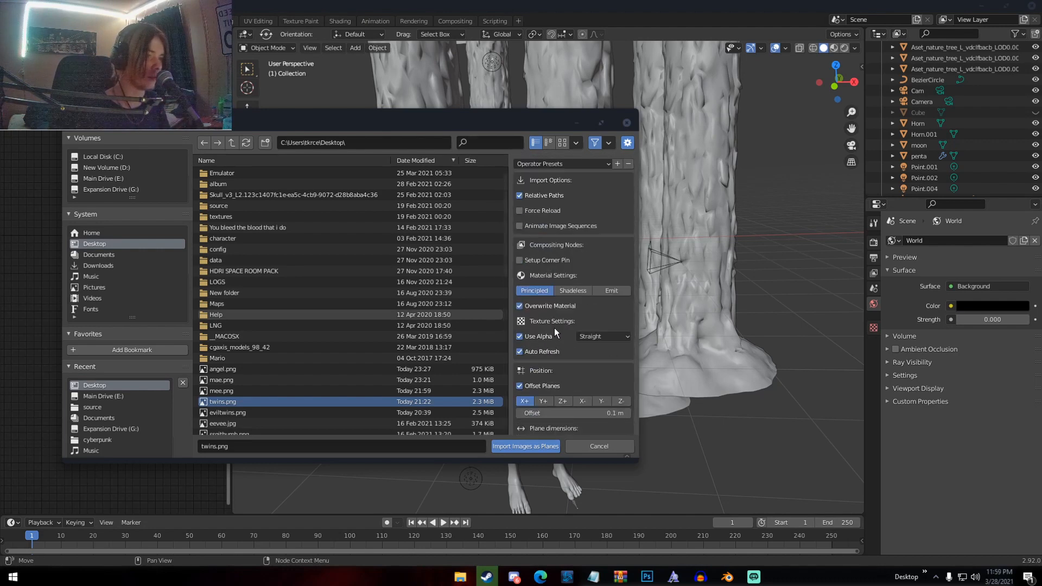
click(630, 121)
Examine the figure and tree scene from several distances and angles, including the plane high behind the trees.
middle_drag(607, 244, 535, 255)
scroll(595, 289, down, 3)
scroll(543, 293, up, 4)
scroll(523, 298, down, 5)
scroll(525, 298, up, 5)
scroll(535, 255, down, 5)
scroll(571, 226, up, 5)
middle_drag(590, 213, 771, 244)
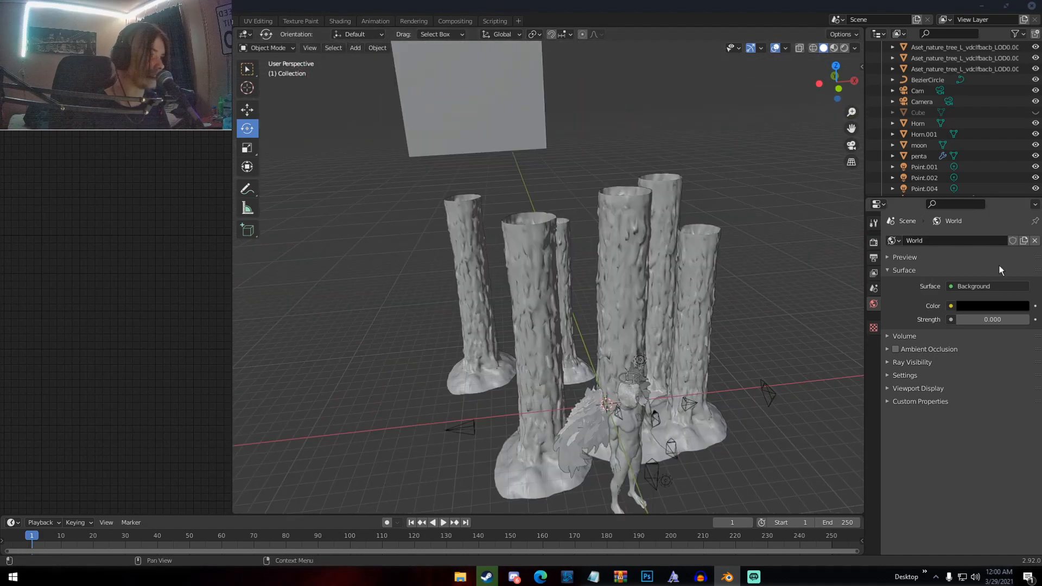
Unhide the Cube that encloses the scene, select it and check its Principled Volume material settings.
click(1035, 112)
scroll(682, 276, down, 5)
click(680, 264)
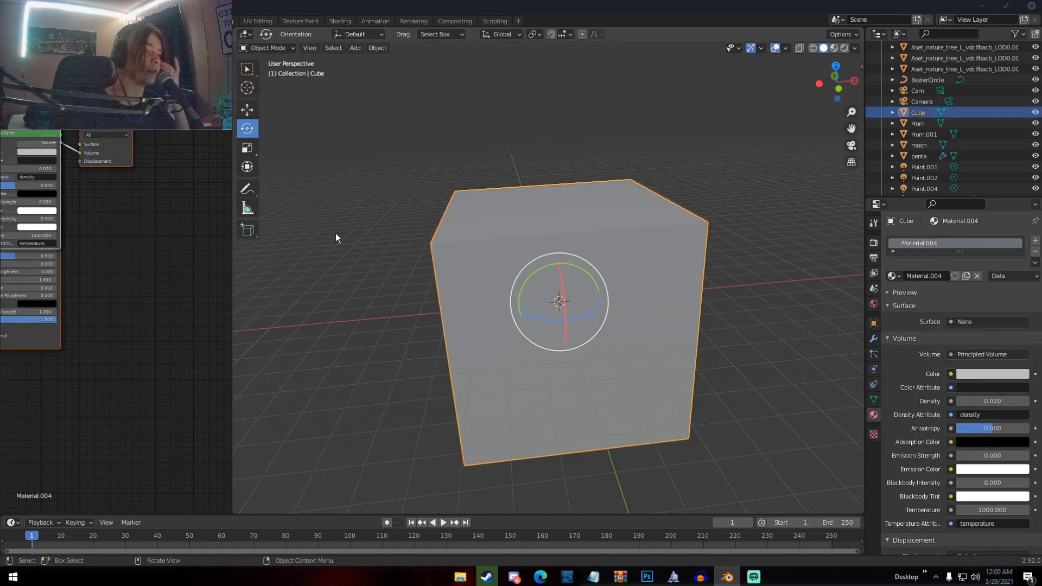
scroll(926, 382, down, 2)
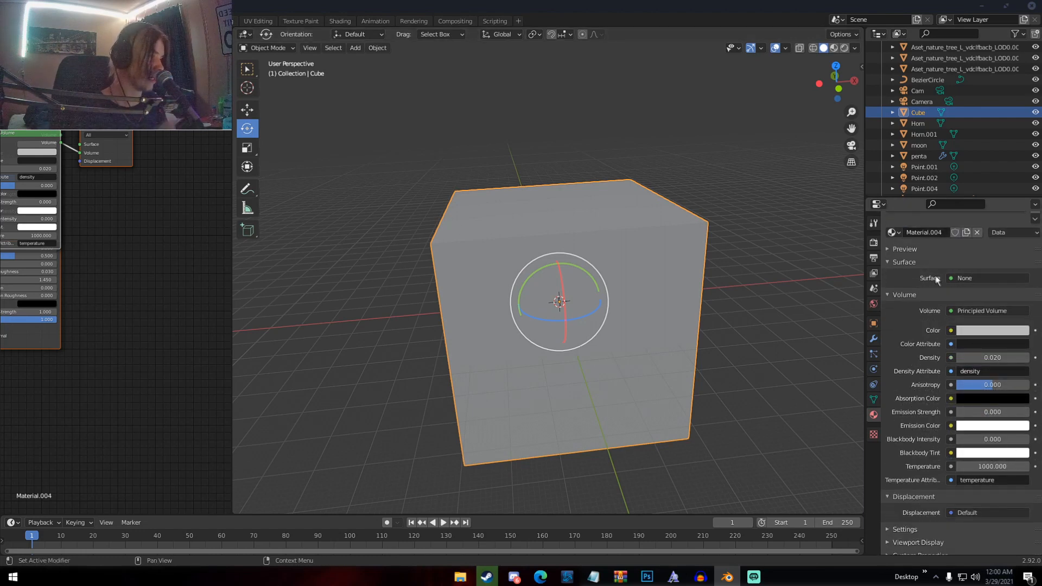
click(966, 278)
key(Escape)
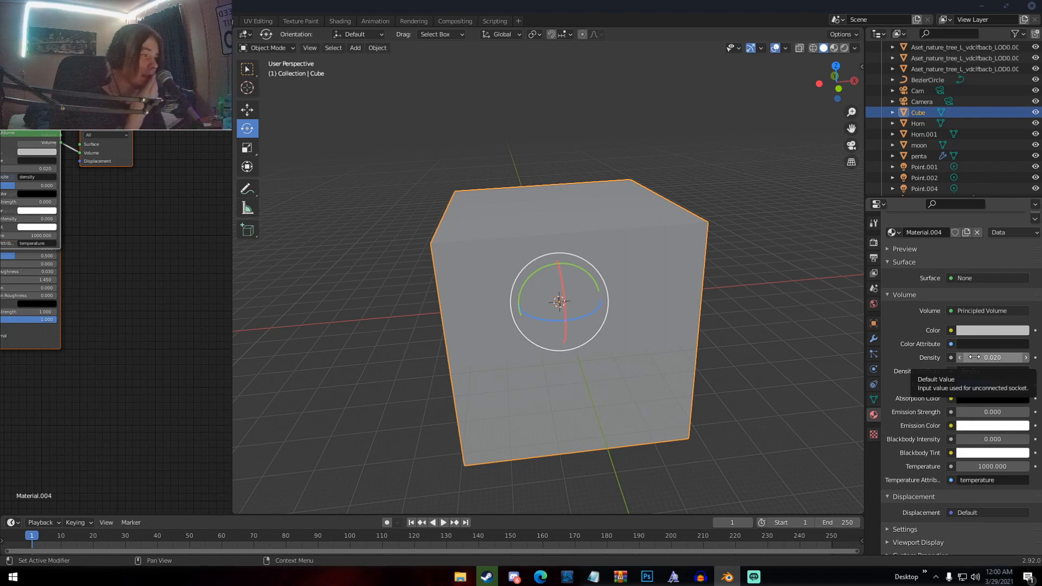
Select the moon plane above the trees, view it from the front and inspect its material nodes.
scroll(929, 172, up, 5)
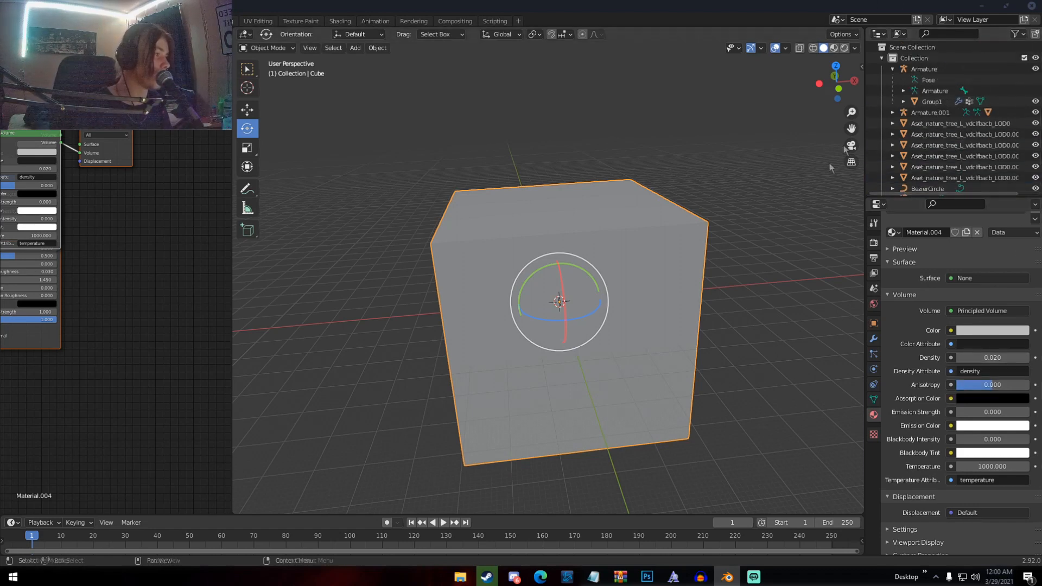
scroll(926, 158, down, 4)
click(922, 166)
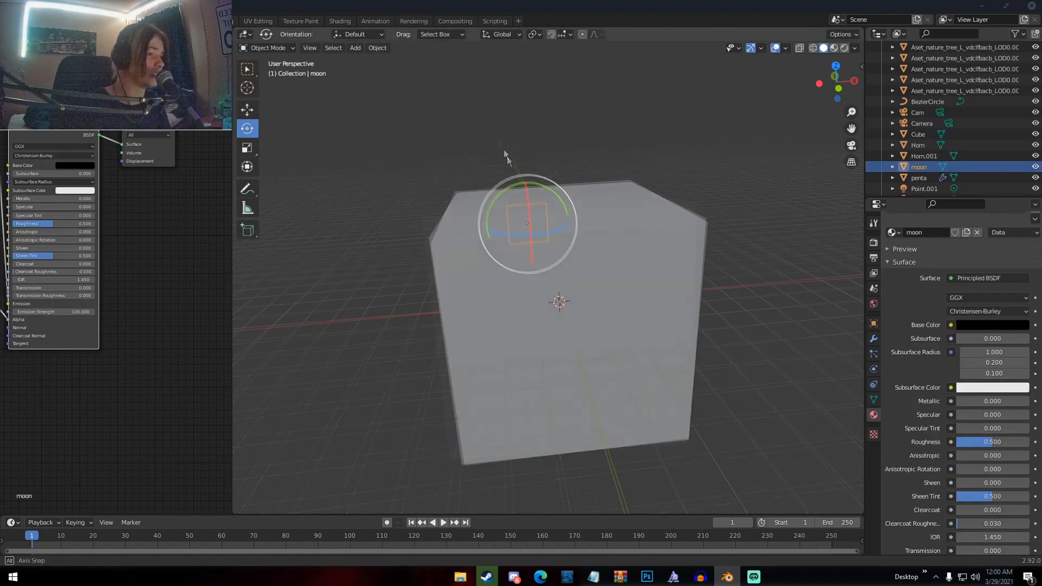
middle_drag(507, 156, 483, 130)
scroll(533, 171, up, 6)
shift+middle_drag(549, 191, 551, 227)
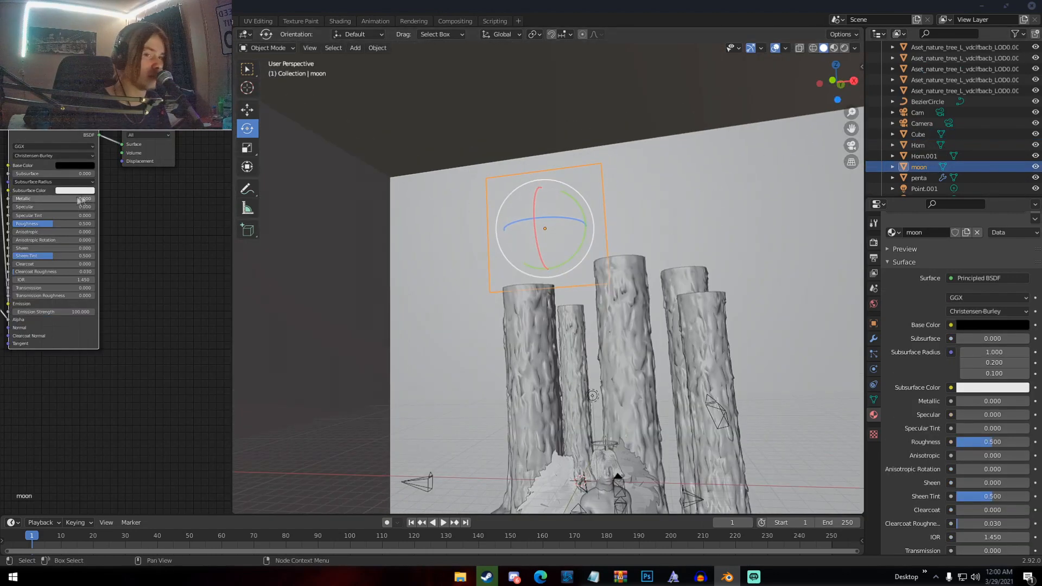
middle_drag(80, 200, 162, 189)
key(slash)
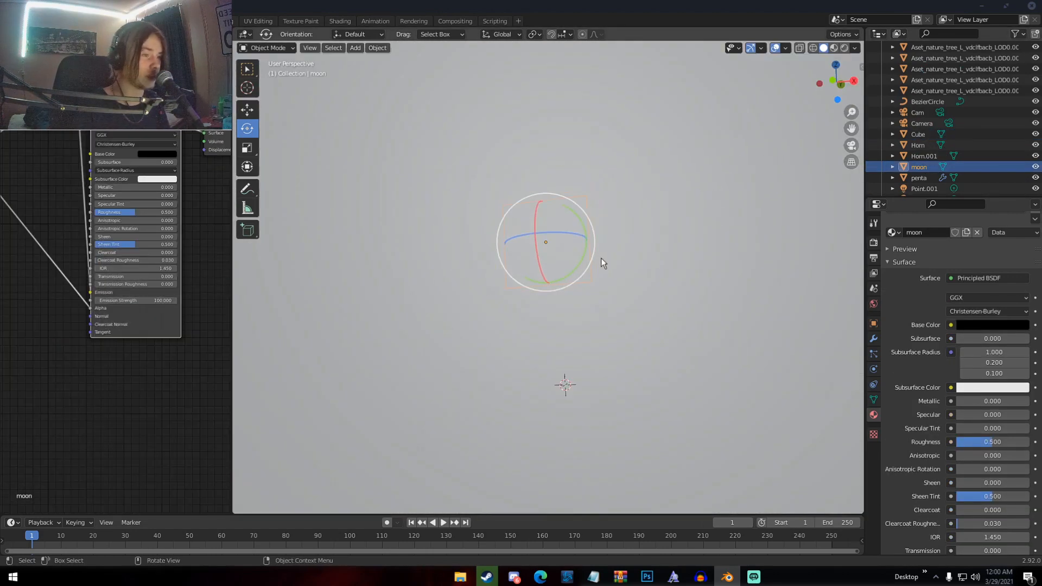
key(slash)
Select the point lights above, in front of and at the feet of the figure in turn, checking each one's color and power.
middle_drag(624, 308, 629, 278)
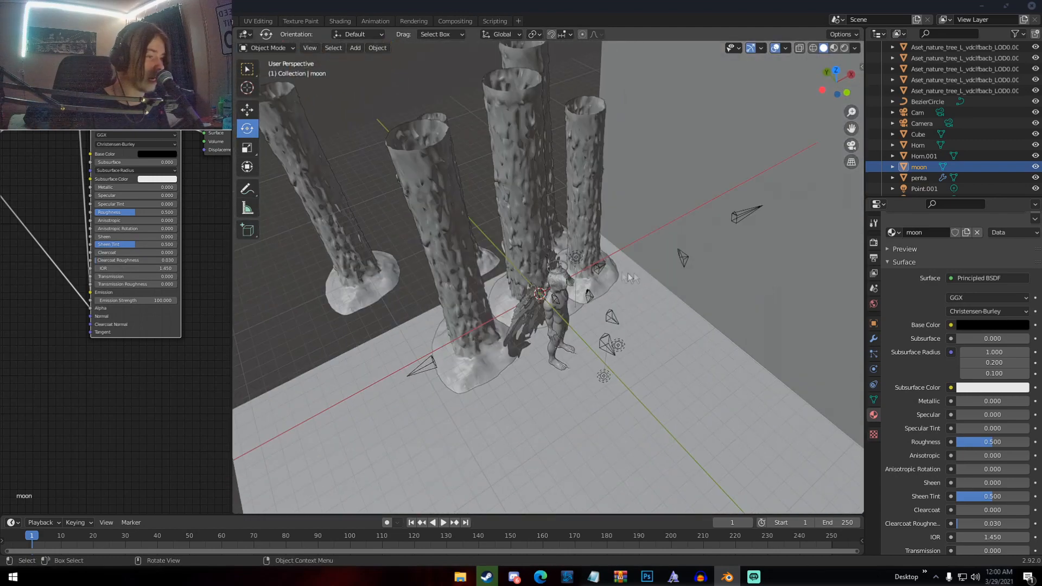
click(577, 261)
scroll(652, 300, up, 2)
middle_drag(752, 287, 746, 239)
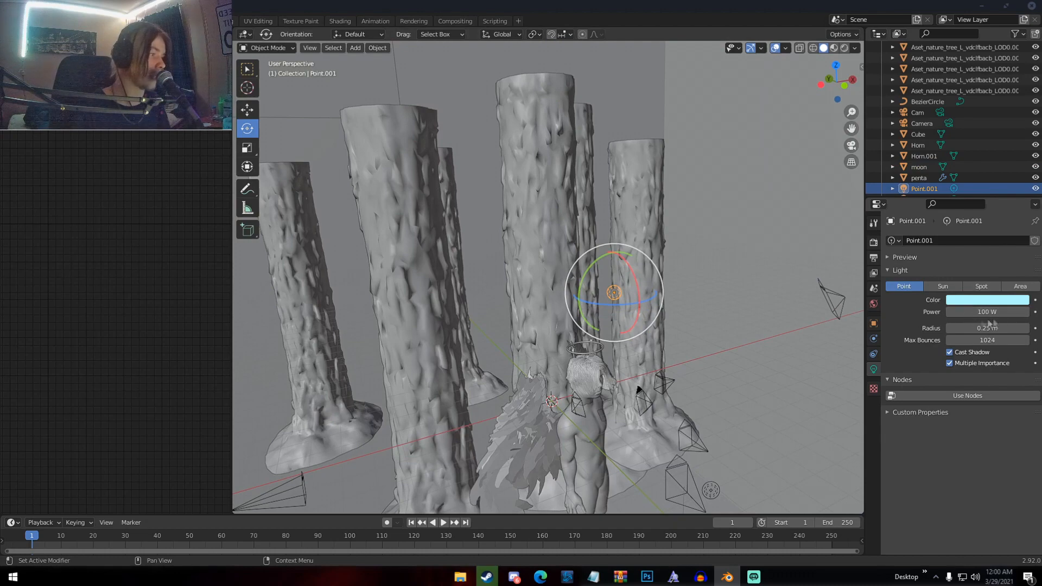
shift+middle_drag(755, 335, 608, 187)
click(586, 292)
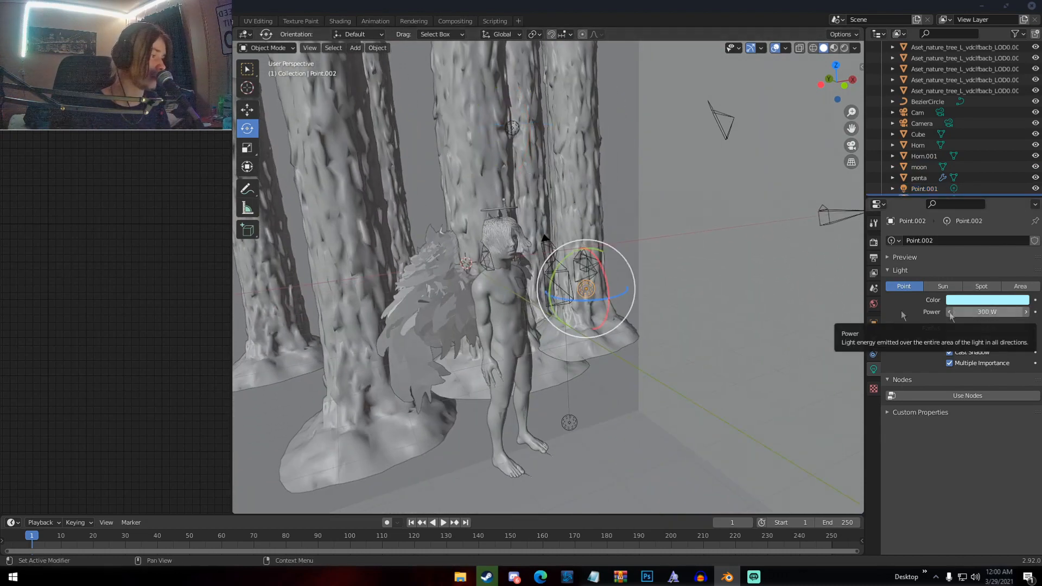
click(570, 423)
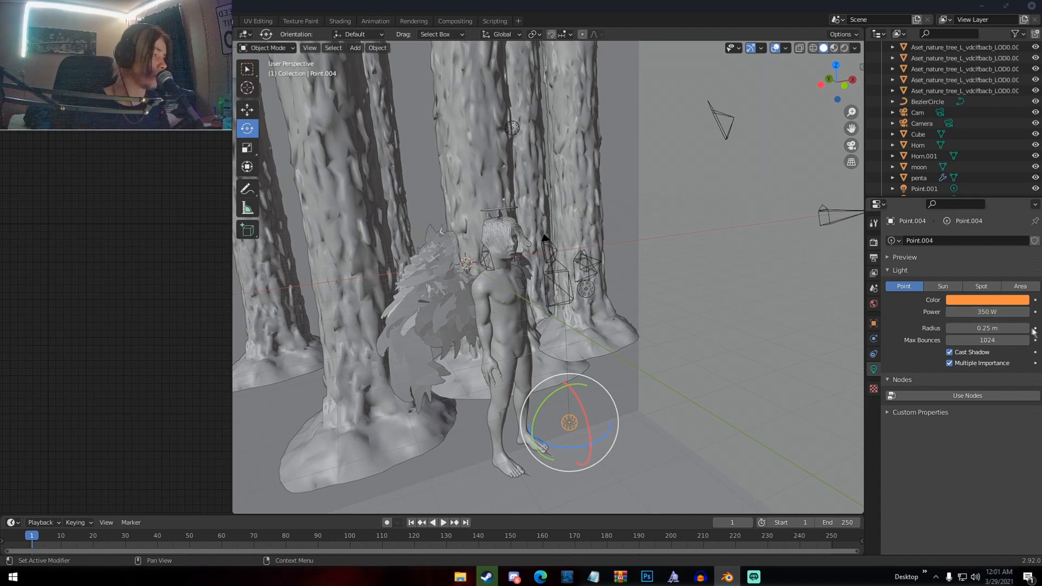
middle_drag(711, 320, 459, 257)
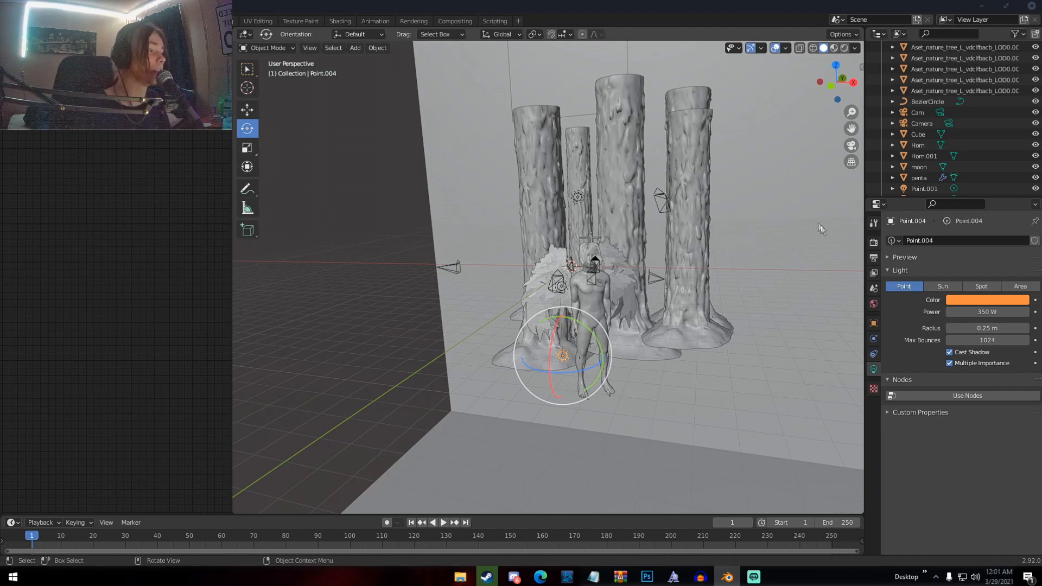
middle_drag(494, 274, 536, 269)
scroll(558, 278, up, 3)
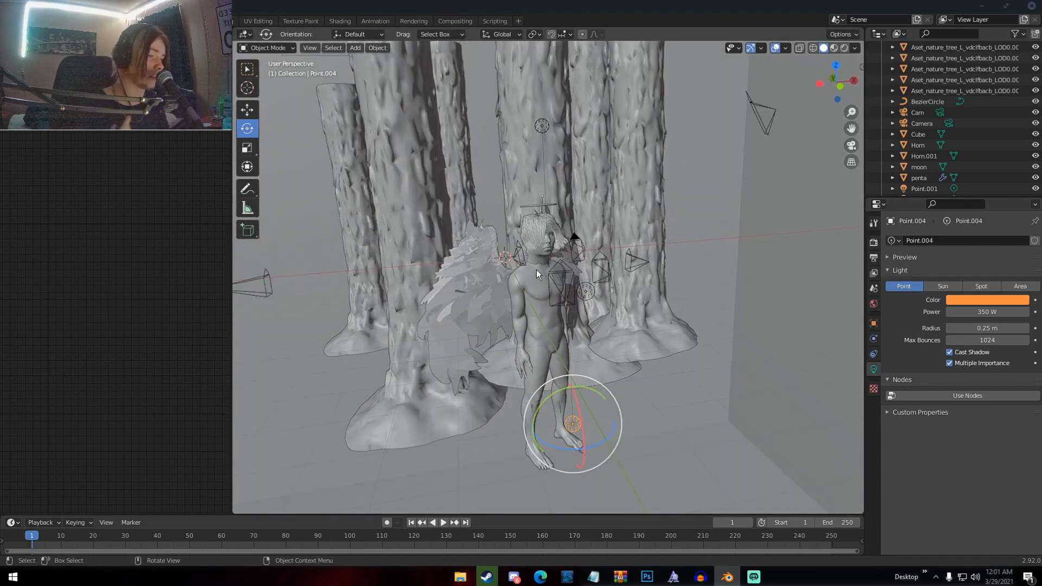
Set the render output resolution to 1080 by 1080 px.
click(874, 243)
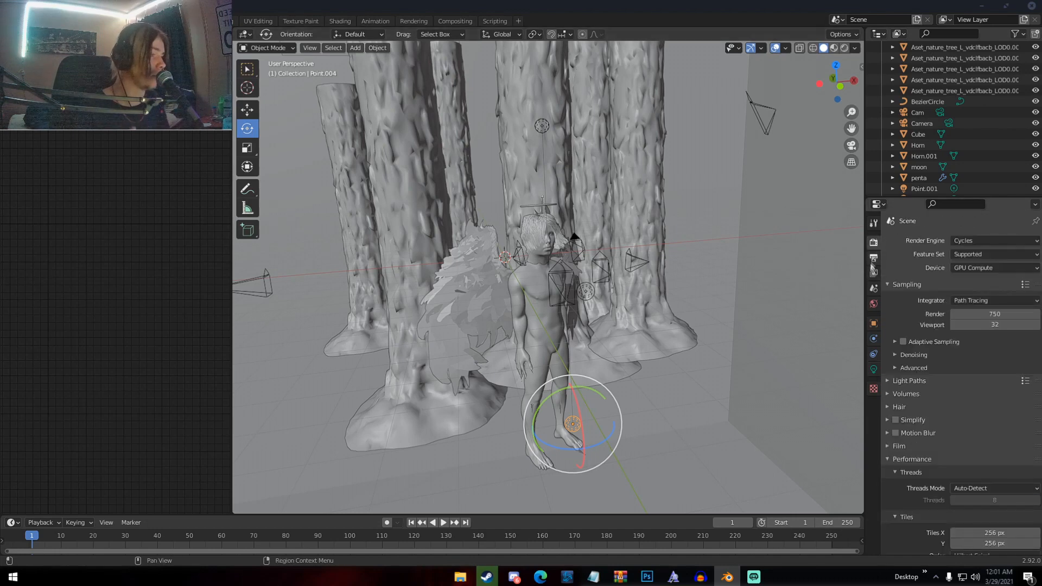
click(874, 259)
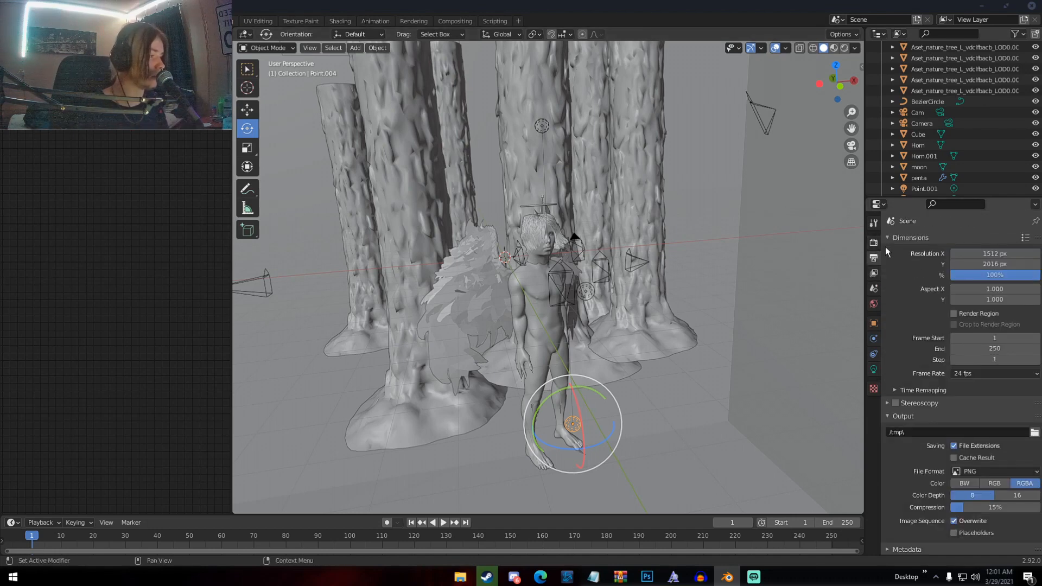
click(1012, 251)
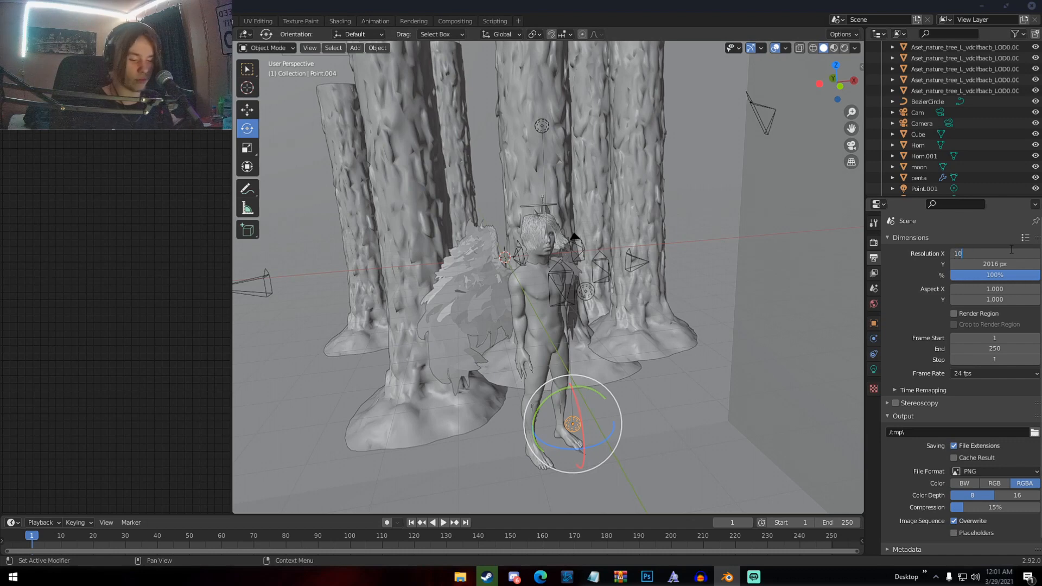
text(1080)
key(Return)
click(1004, 264)
text(1080)
key(Return)
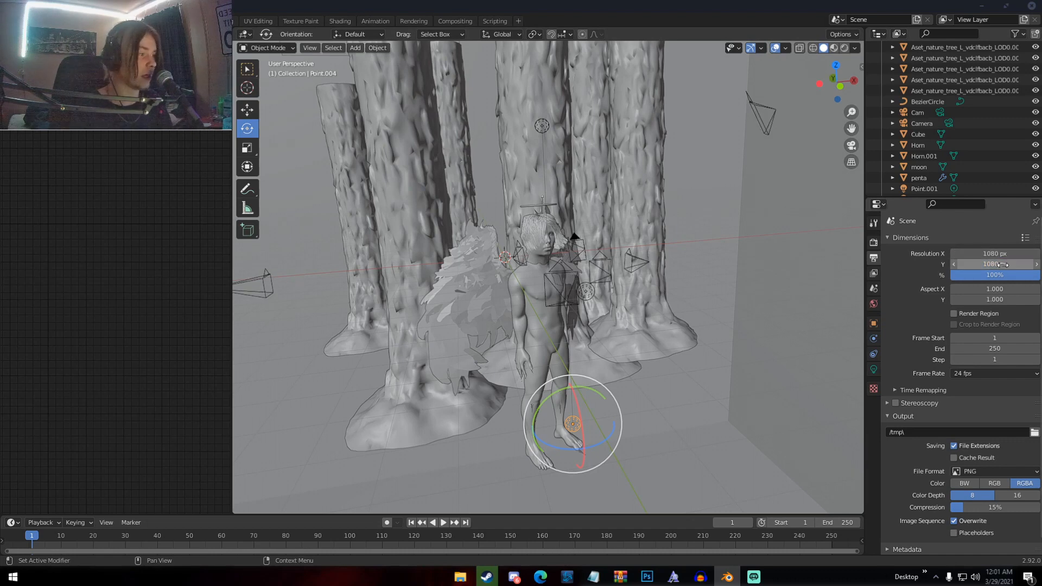
Set the scene's active camera to Cam and select that camera in front of the figure.
click(875, 287)
key(shift+a)
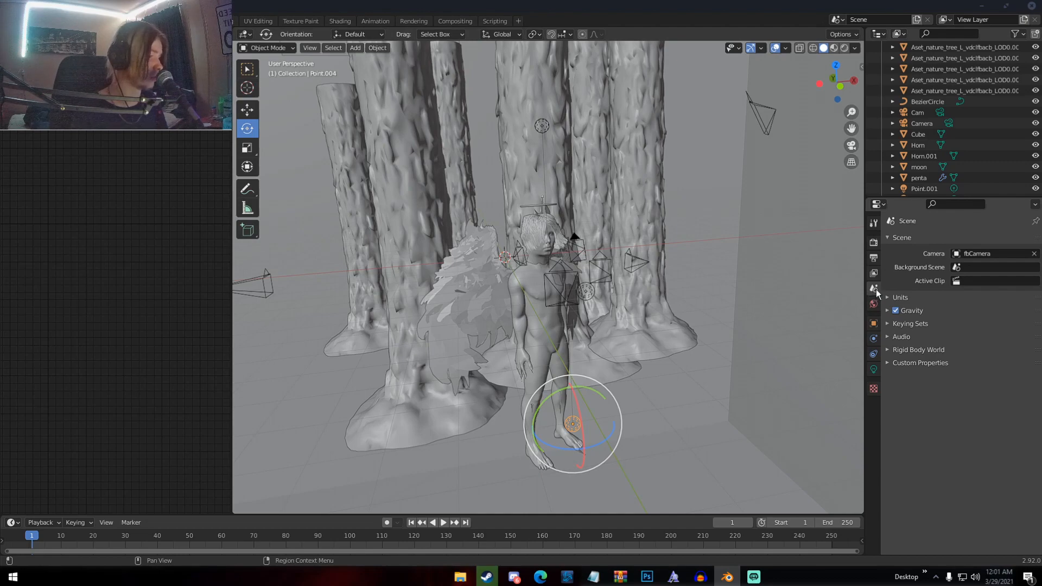
click(982, 253)
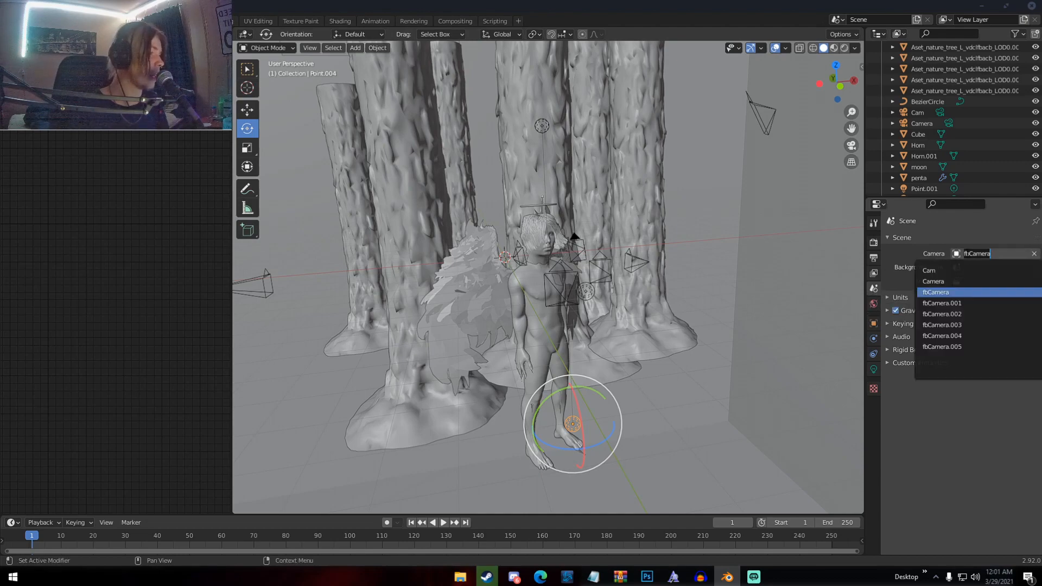
click(938, 270)
middle_drag(795, 288, 625, 316)
scroll(625, 316, up, 3)
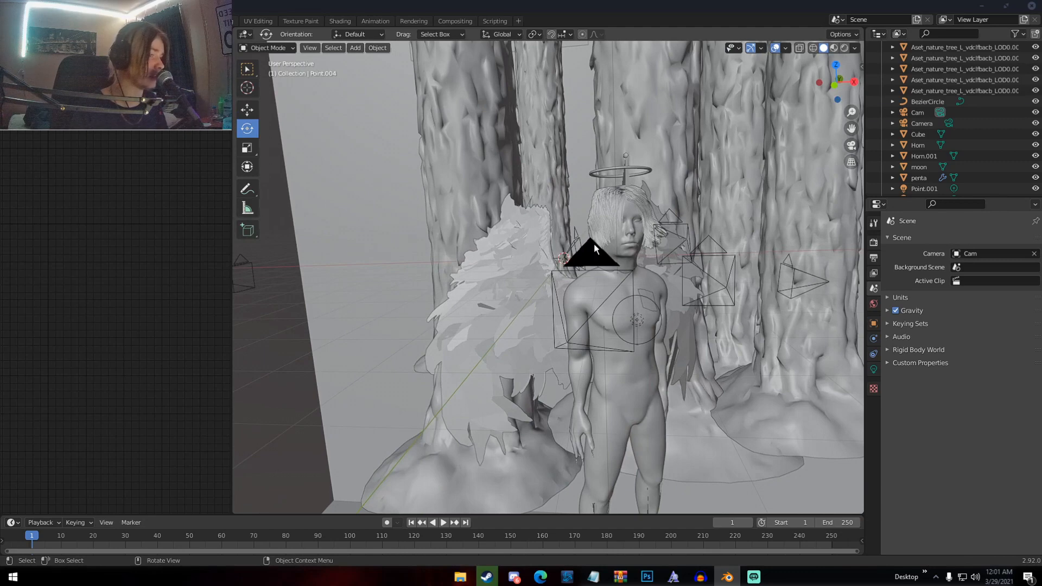
click(594, 248)
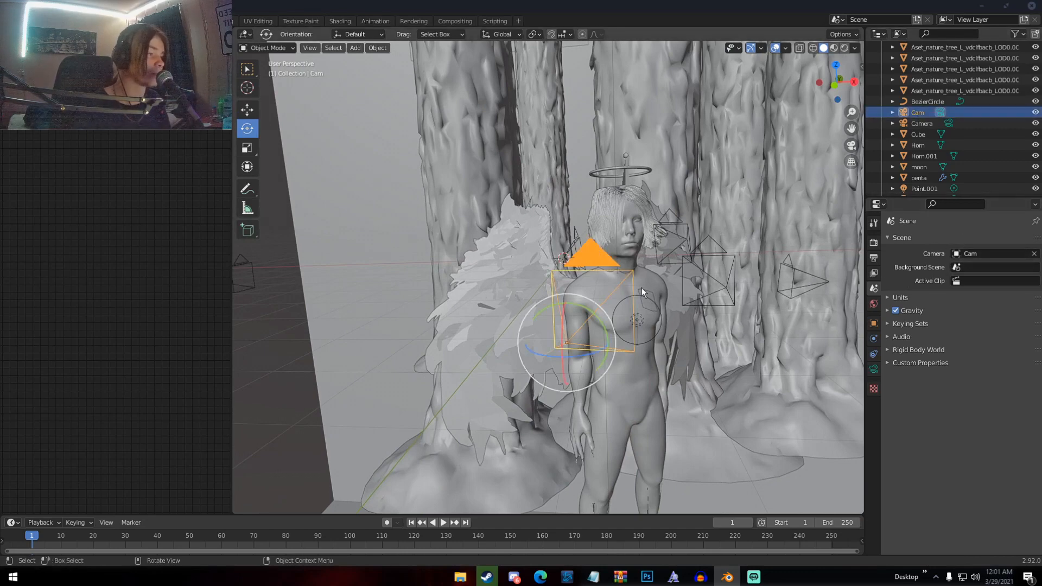
Select the tree trunks around the figure one after another and examine their placement from several sides.
scroll(641, 287, down, 2)
middle_drag(637, 289, 667, 201)
click(642, 145)
middle_drag(725, 178, 466, 217)
click(532, 197)
middle_drag(532, 197, 623, 197)
scroll(623, 197, down, 4)
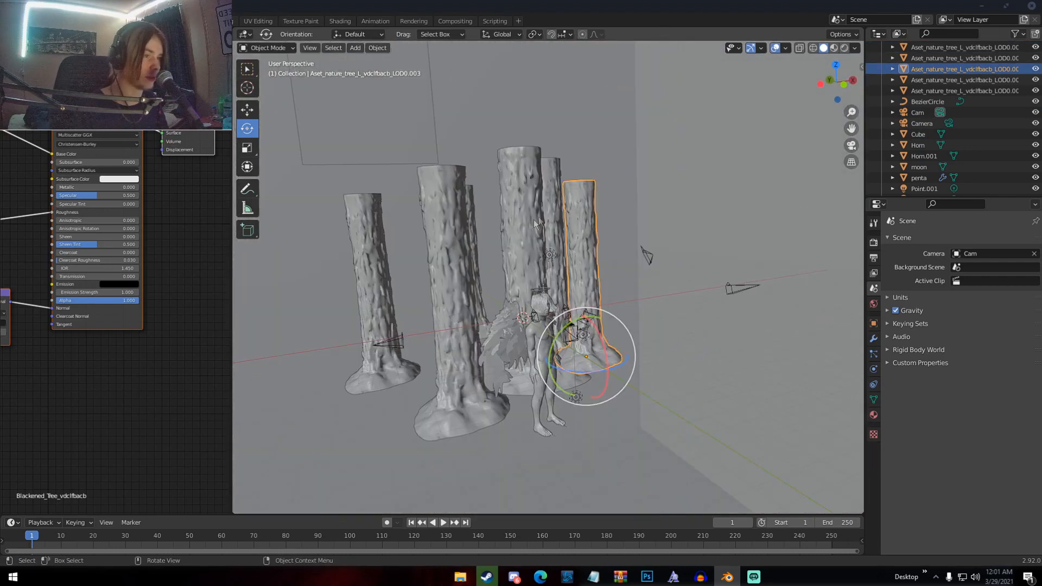
click(438, 216)
middle_drag(438, 216, 591, 209)
scroll(565, 233, up, 2)
click(567, 246)
click(516, 214)
click(437, 295)
middle_drag(438, 295, 675, 239)
middle_drag(515, 164, 689, 212)
middle_drag(451, 213, 605, 230)
scroll(601, 216, up, 6)
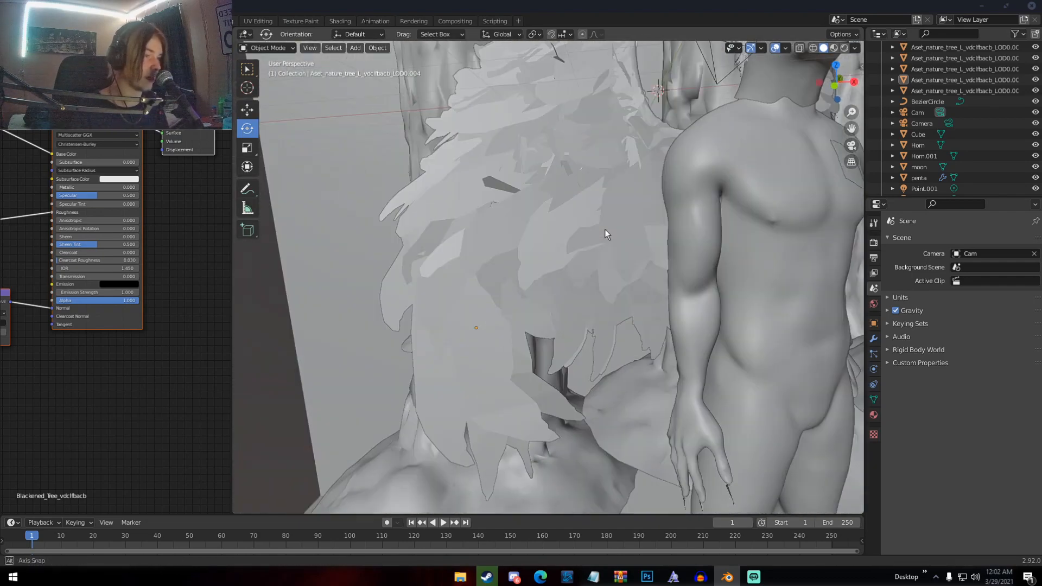
Select the two wings behind the figure in turn to inspect them and their Wing material, and deselect everything.
click(587, 173)
middle_drag(650, 183, 578, 168)
scroll(579, 168, down, 2)
click(417, 237)
middle_drag(417, 237, 482, 241)
click(562, 248)
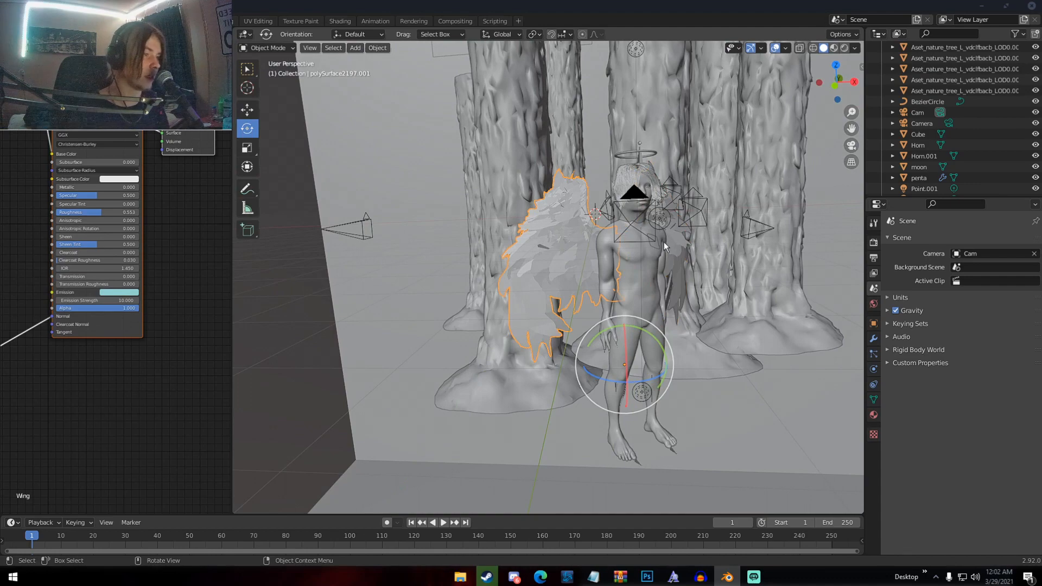
click(680, 249)
middle_drag(681, 250, 608, 253)
key(a)
key(alt+a)
middle_drag(513, 203, 542, 211)
scroll(656, 262, up, 4)
middle_drag(656, 262, 638, 252)
scroll(614, 239, down, 2)
scroll(519, 175, down, 3)
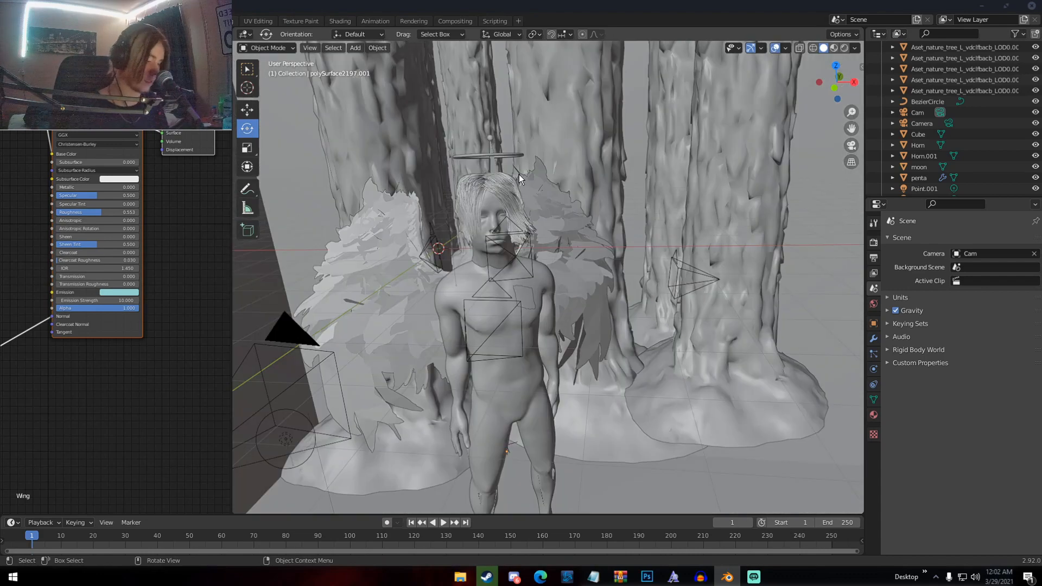
Preview the scene through the active camera in rendered shading with overlays hidden, and return to solid shading with the whole scene in view.
key(KP_0)
key(z)
click(513, 132)
scroll(551, 188, down, 2)
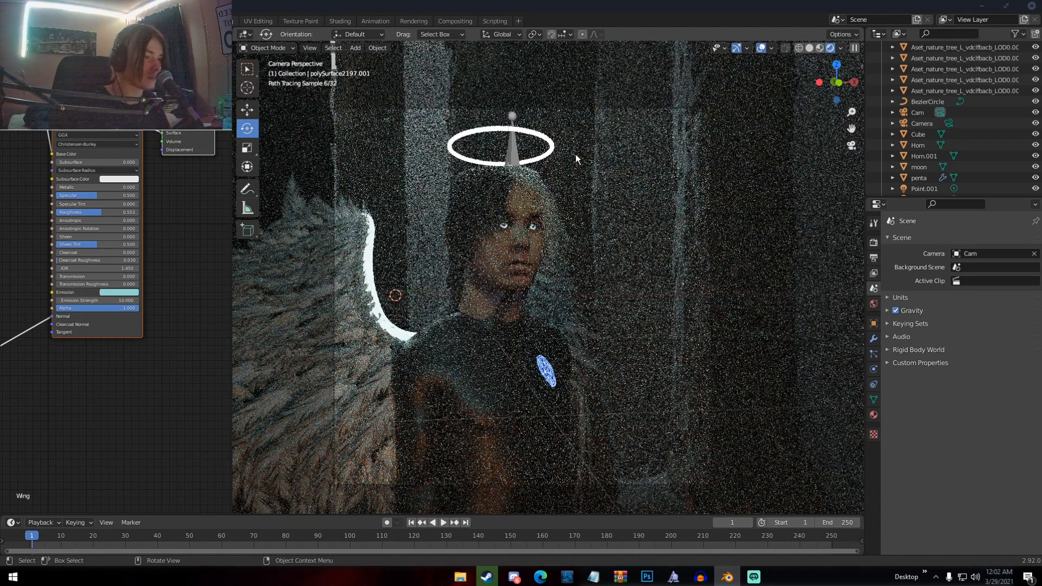
click(762, 49)
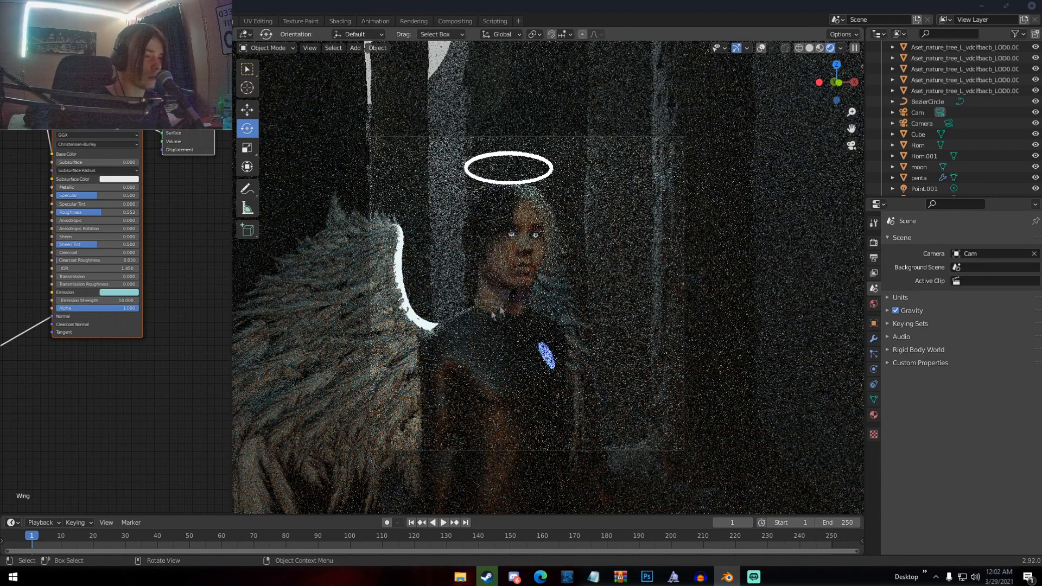
key(z)
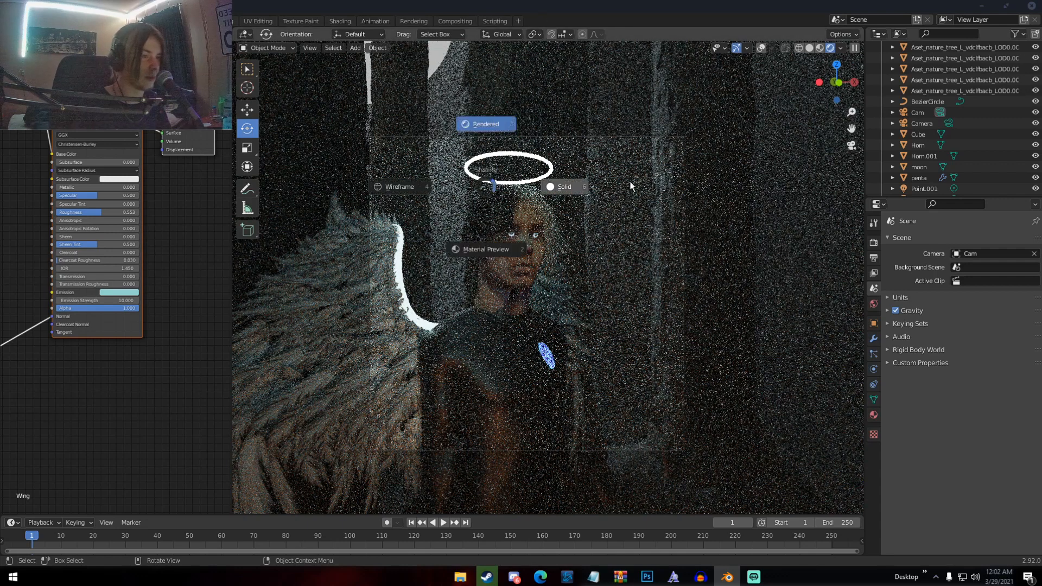
click(622, 202)
scroll(619, 200, down, 5)
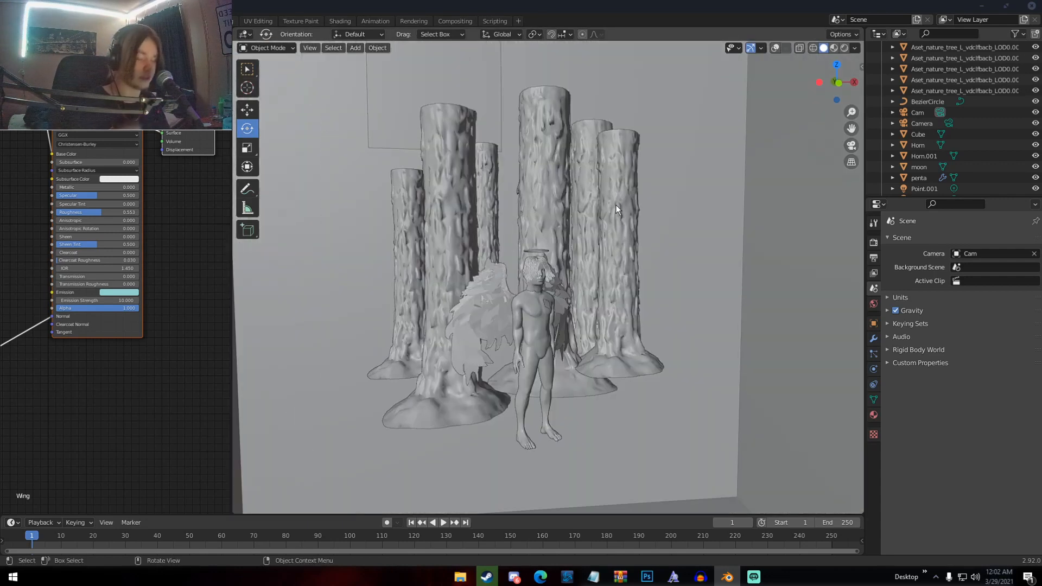
middle_drag(581, 233, 582, 249)
Add a Bezier circle curve and move it to the open space beside the trees.
key(shift+a)
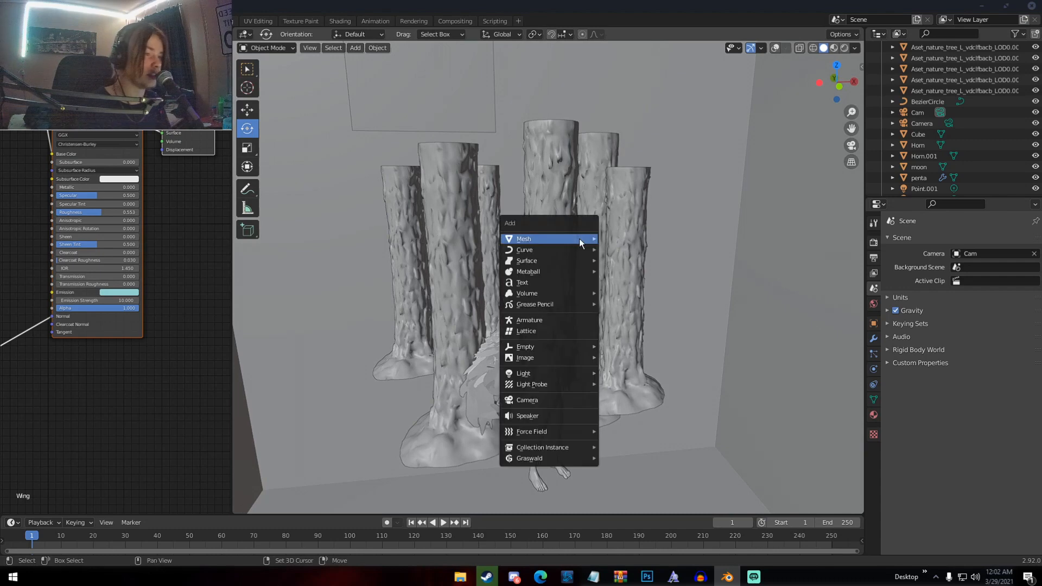
mouse_move(580, 251)
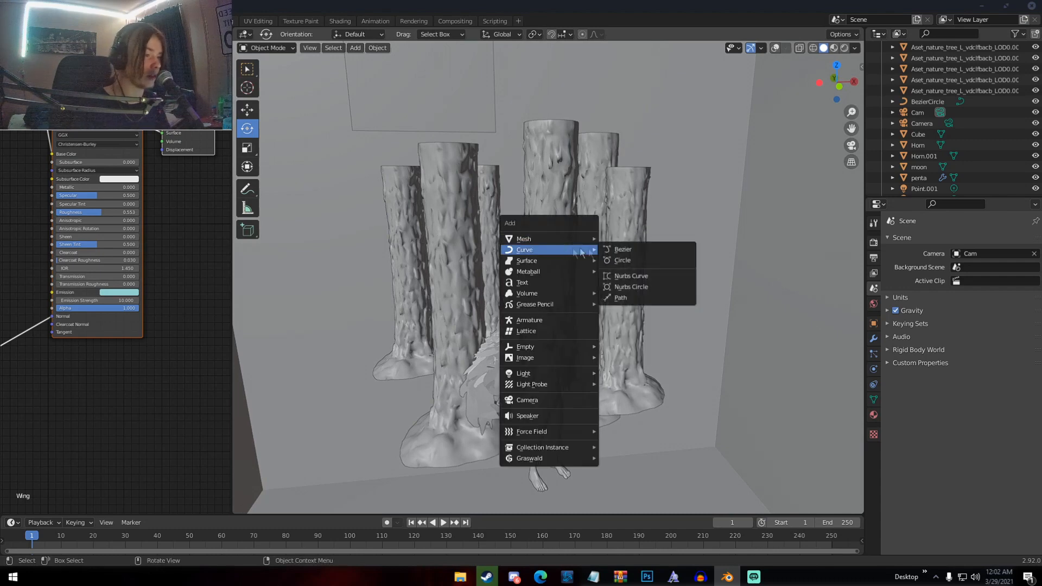
click(622, 260)
key(g)
click(720, 325)
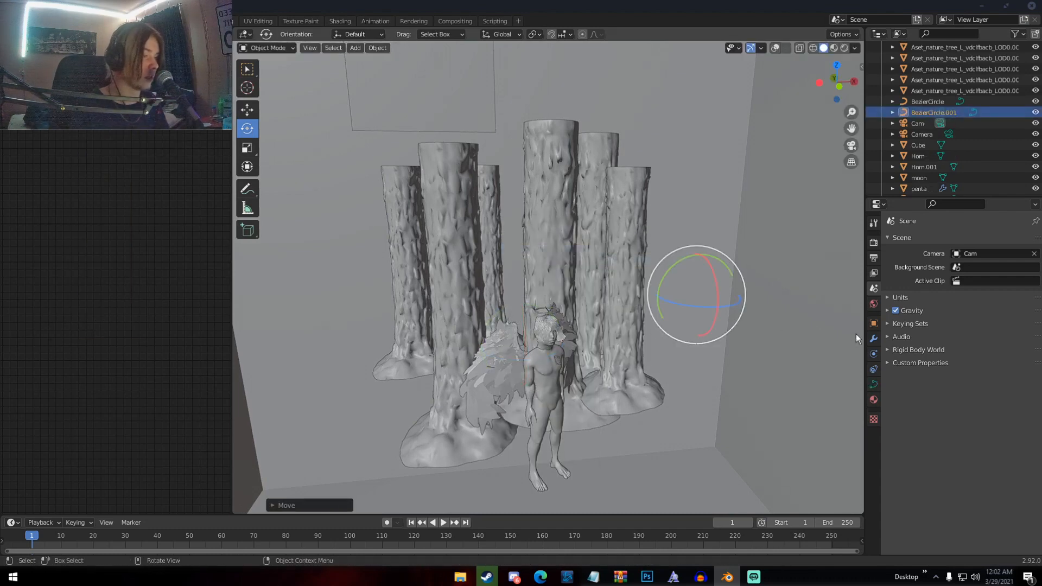
Give the new Bezier circle a round bevel with a depth of 0.04 m.
click(873, 385)
scroll(894, 419, down, 3)
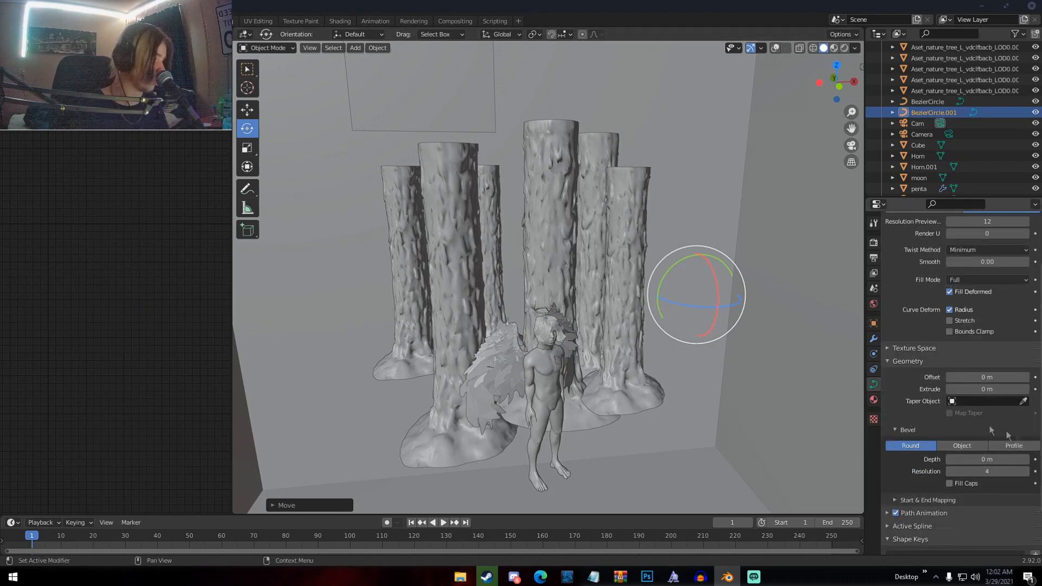
click(1026, 461)
click(1026, 459)
click(1026, 459)
click(1026, 459)
middle_drag(788, 380, 794, 388)
scroll(794, 383, up, 5)
middle_drag(462, 268, 483, 279)
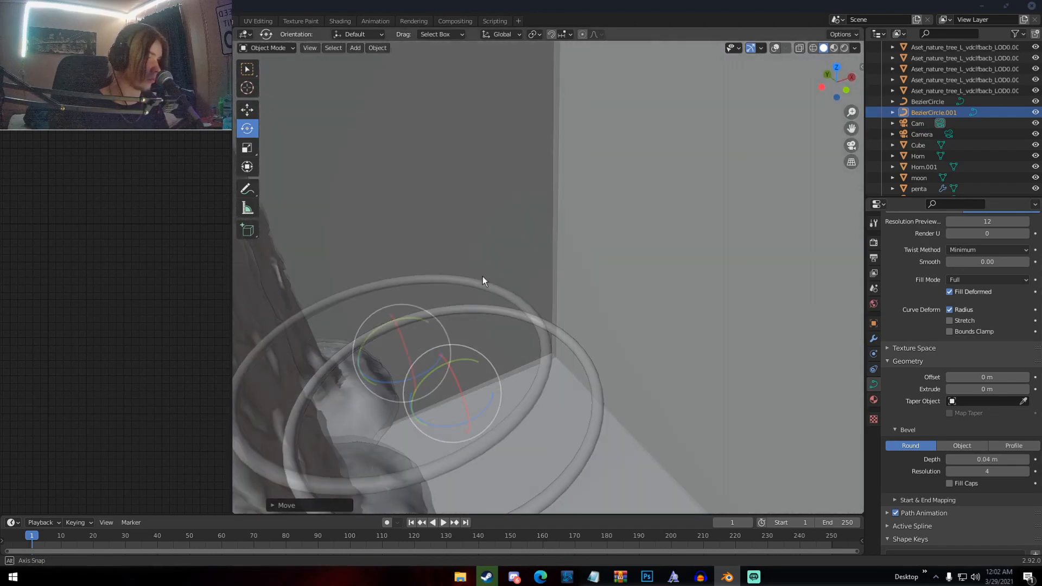
scroll(502, 284, down, 3)
scroll(532, 286, up, 3)
Show the viewport overlays and reshape the Bezier circle in Edit Mode by moving three of its control points.
click(776, 48)
scroll(598, 196, down, 4)
key(Tab)
click(566, 310)
key(g)
click(566, 277)
click(483, 297)
key(g)
click(454, 241)
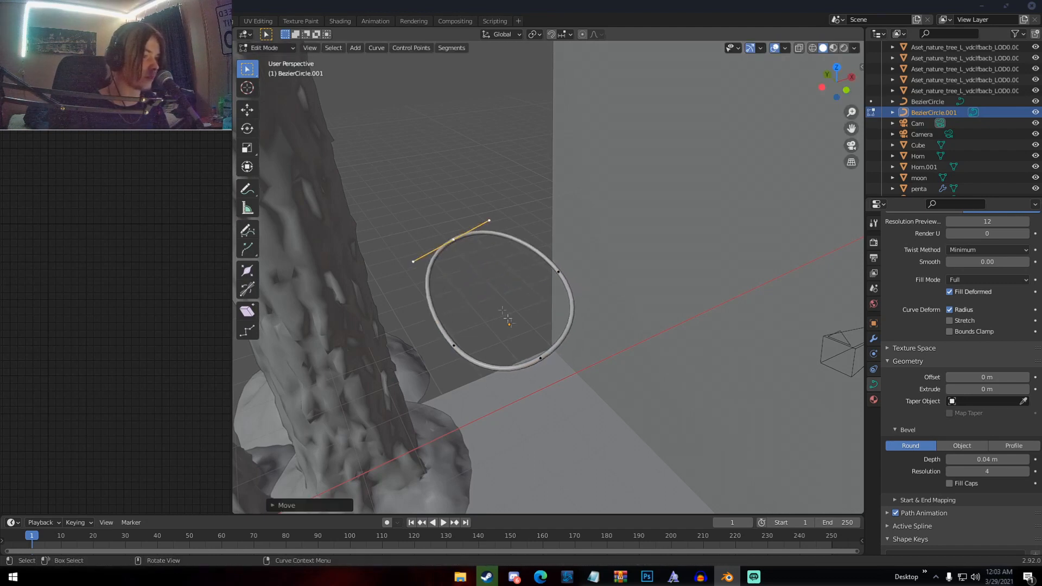
click(539, 356)
key(g)
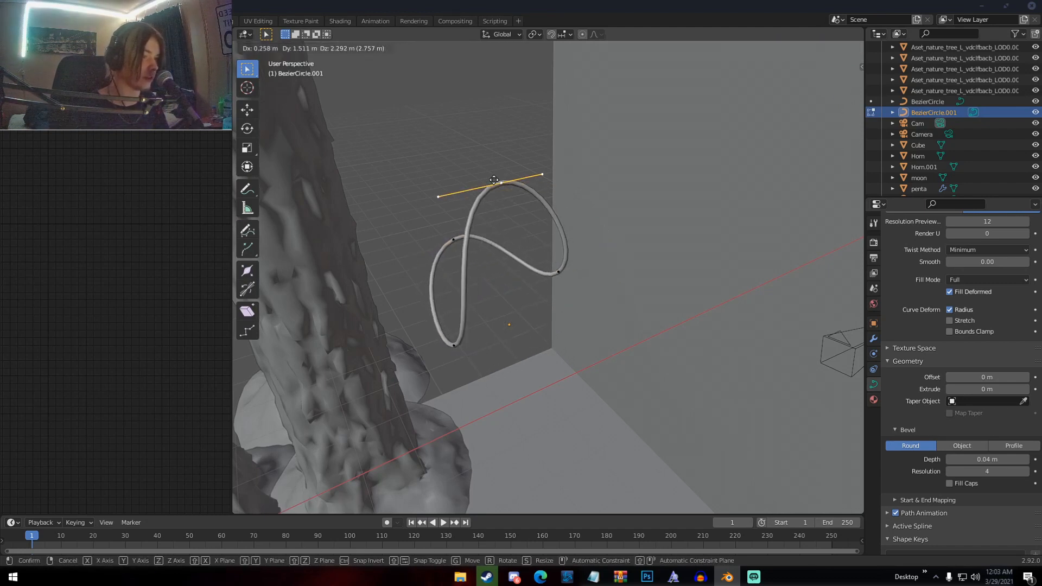
click(515, 190)
Leave Edit Mode and delete the demonstration Bezier circle beside the trees.
middle_drag(515, 189, 423, 133)
scroll(416, 181, down, 3)
key(Tab)
key(Delete)
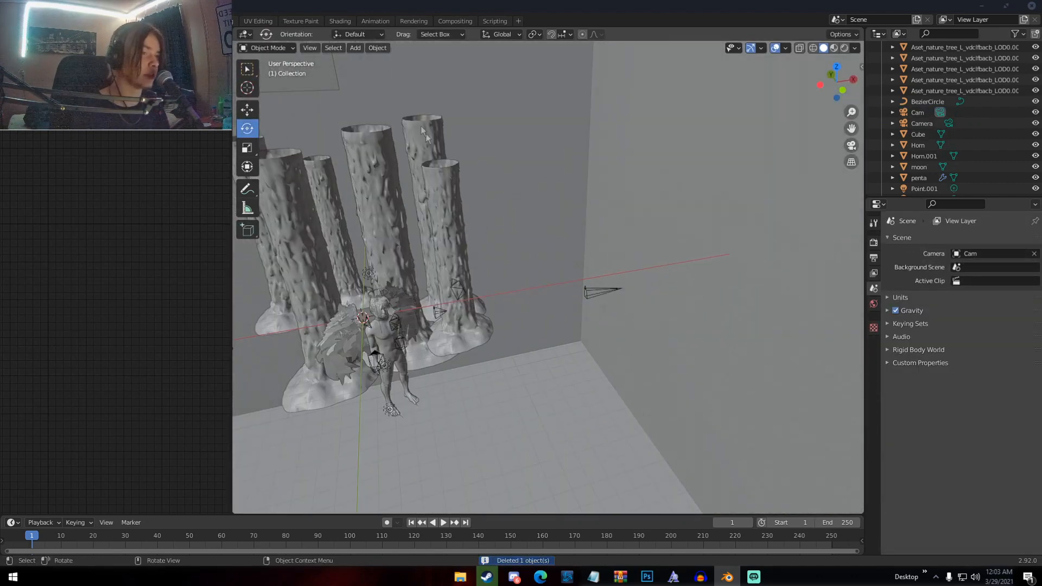
In the Compositing workspace, rearrange the Denoise and Glare nodes between Render Layers and Composite, and check the glare type.
click(455, 23)
middle_drag(415, 169, 389, 190)
scroll(458, 187, down, 1)
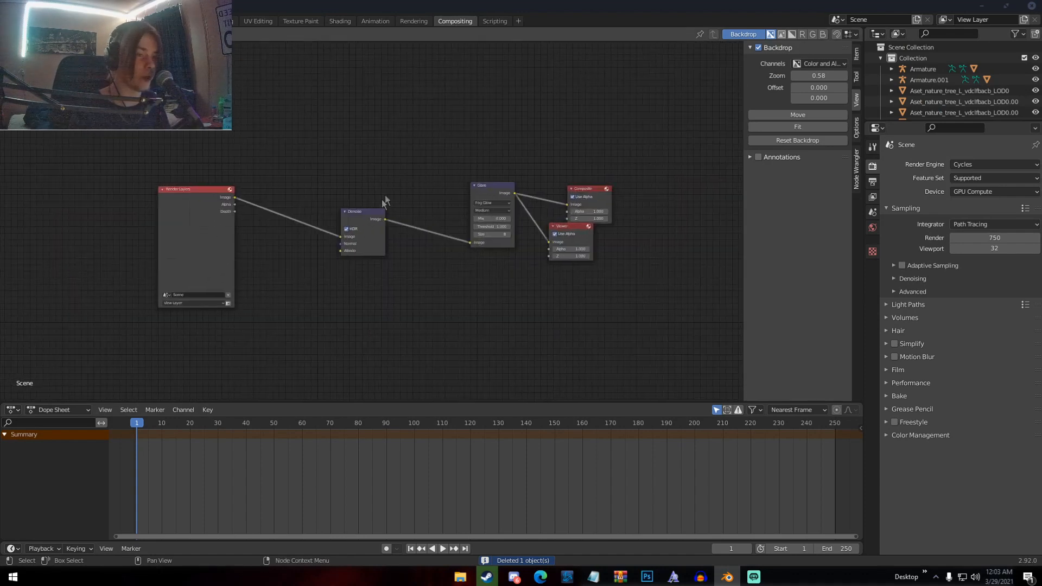
scroll(356, 213, up, 1)
drag(356, 214, 285, 174)
drag(538, 179, 440, 163)
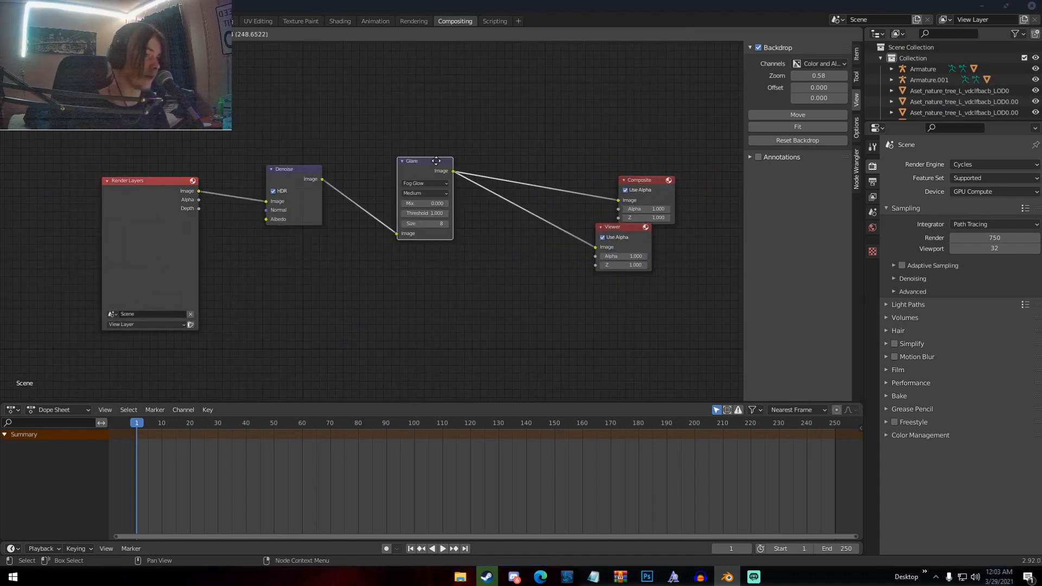
click(417, 185)
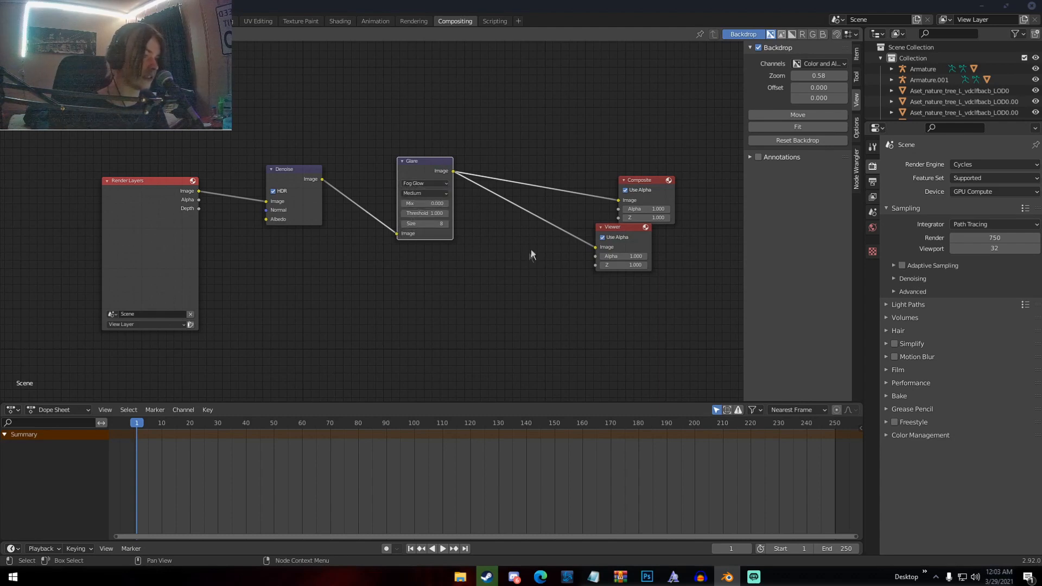
Return to the 3D scene workspace, view the trees and figure from behind, and look through the active camera.
click(144, 21)
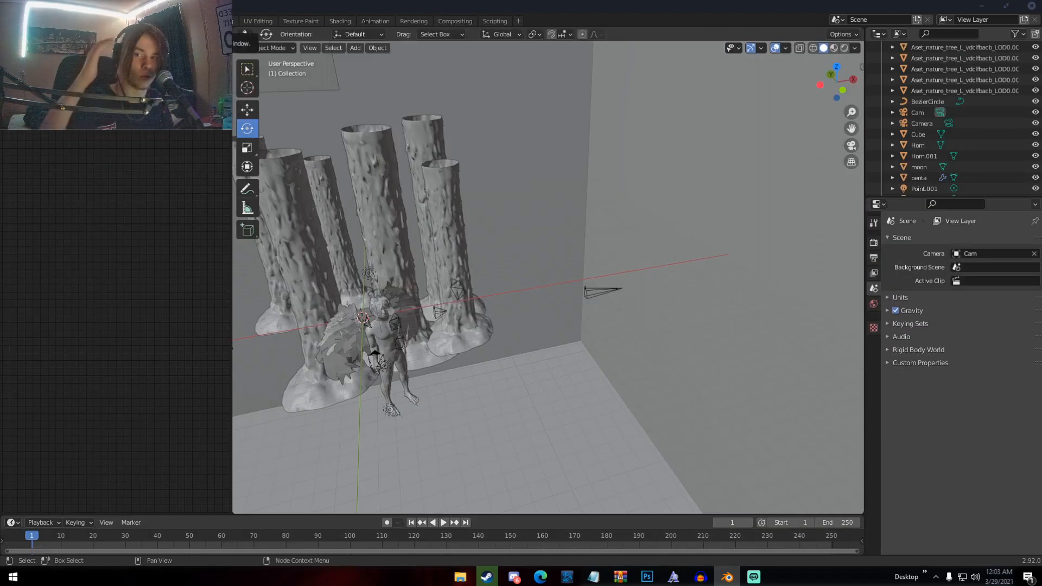
key(KP_Decimal)
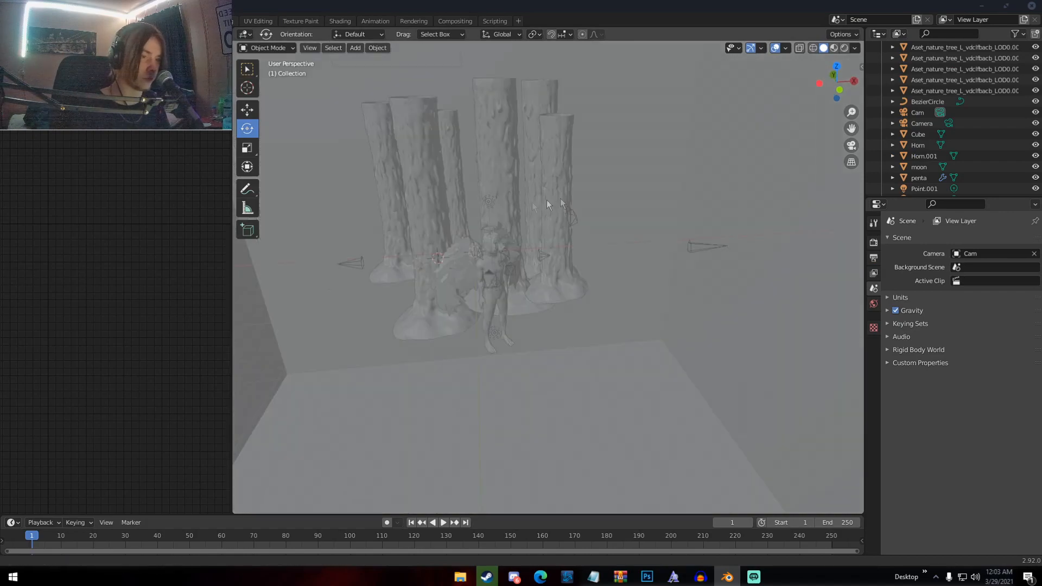
scroll(525, 204, down, 6)
middle_drag(525, 204, 655, 223)
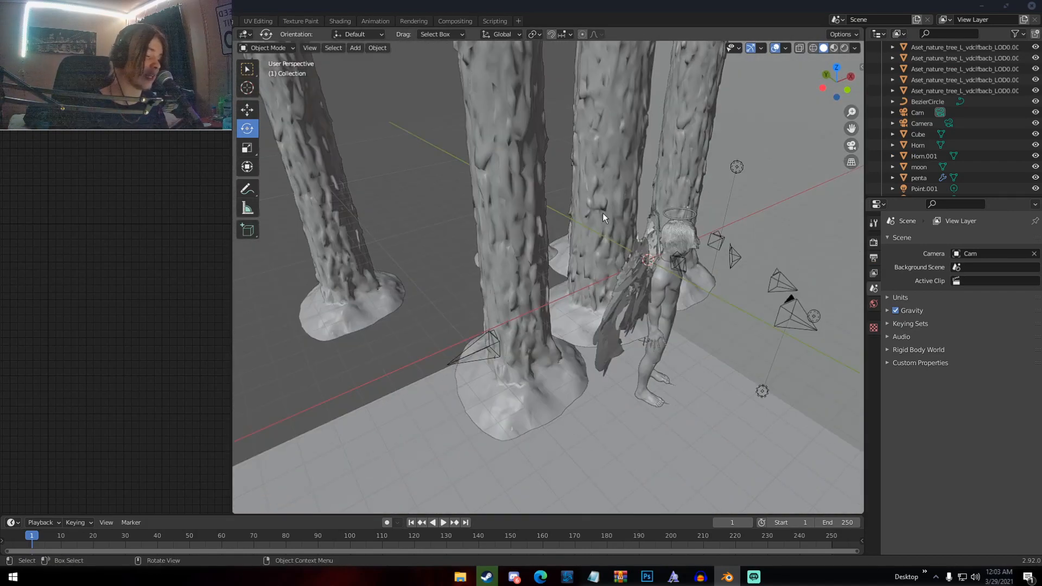
key(KP_0)
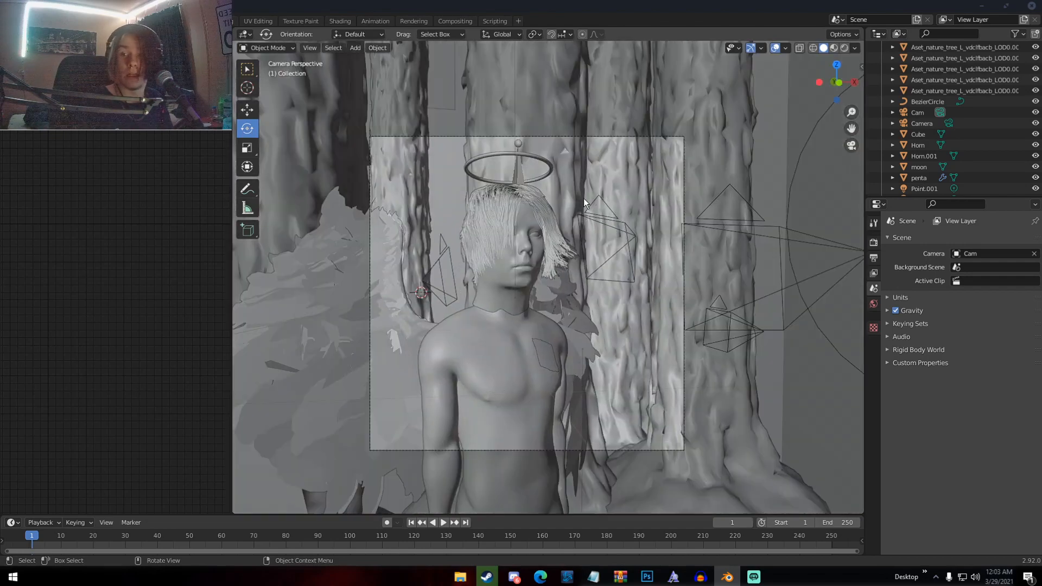